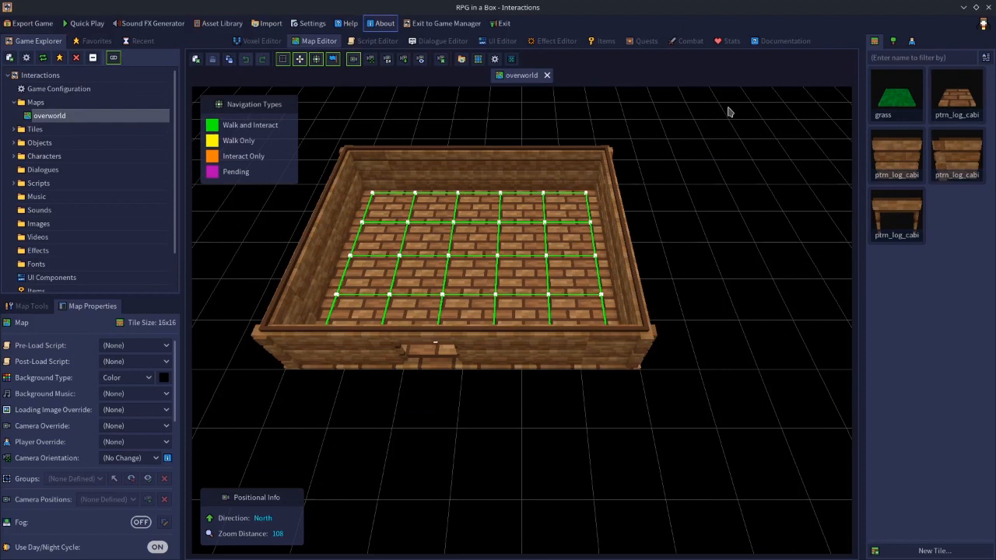
Step: Open the player character's voxel model and play its idle_gone animation
{"action": "left_click", "coordinate": [893, 41]}
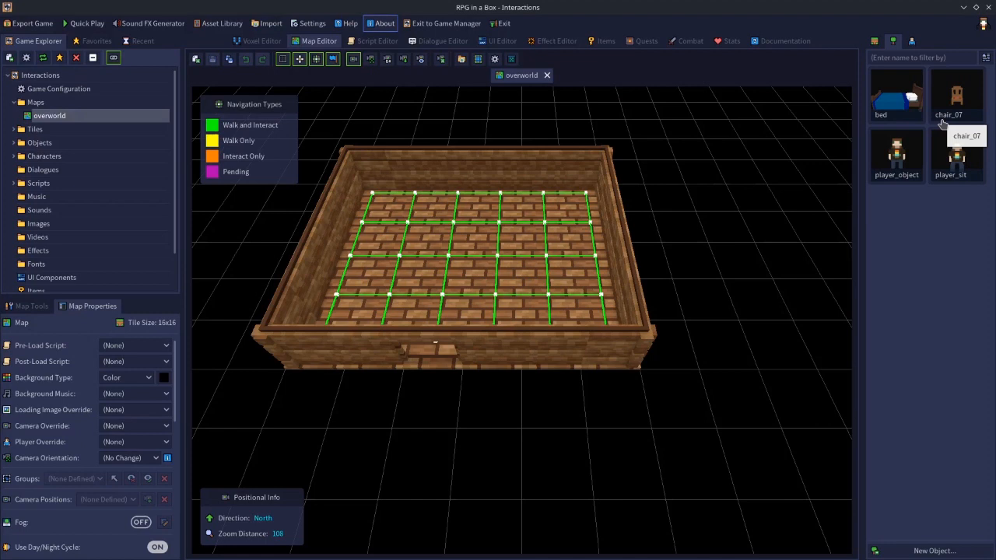
{"action": "left_click", "coordinate": [912, 41]}
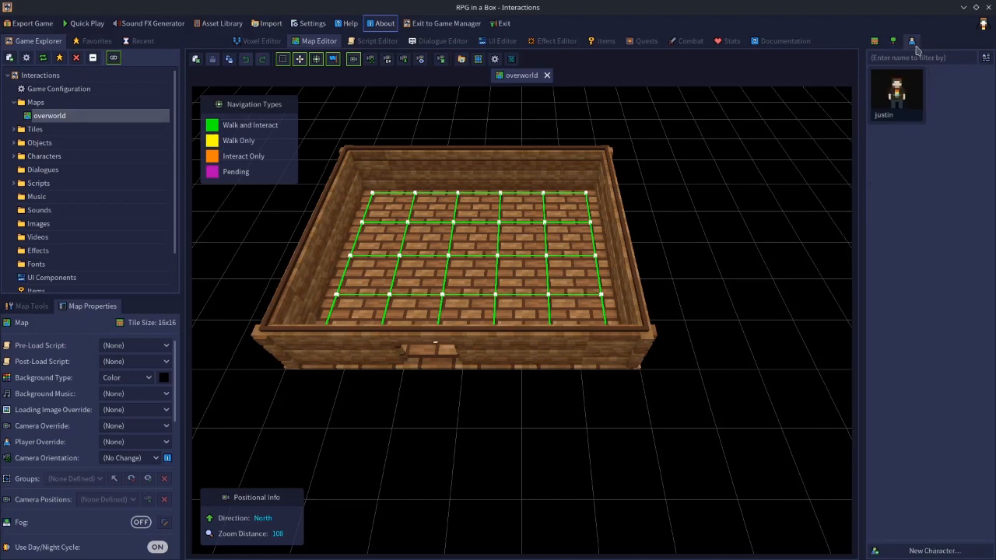
{"action": "double_click", "coordinate": [905, 102]}
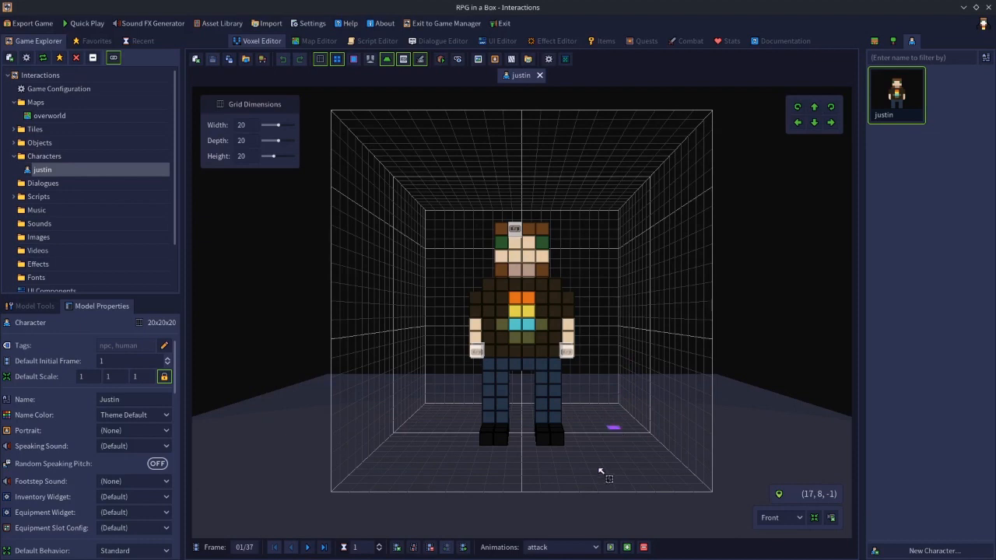
{"action": "left_click", "coordinate": [565, 547]}
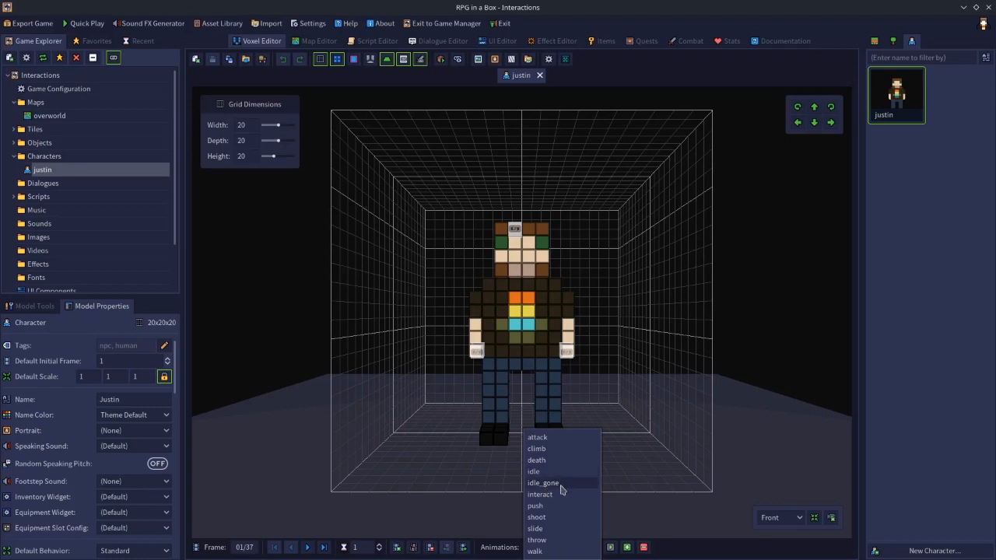
{"action": "left_click", "coordinate": [558, 483]}
{"action": "left_click", "coordinate": [610, 548]}
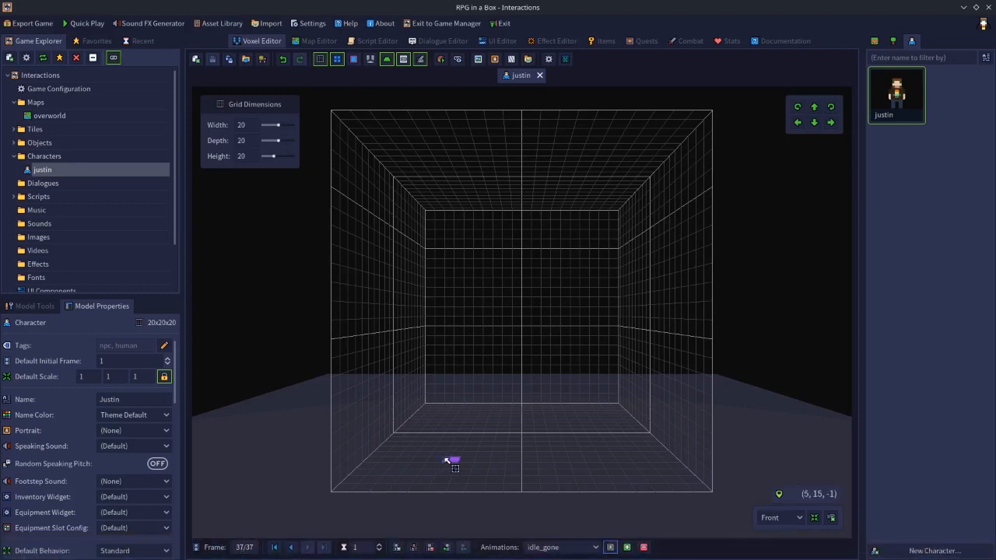
Step: Show the idle_gone animation's frame range, type and speed in the character's model properties
{"action": "left_click_drag", "start_coordinate": [175, 362], "coordinate": [166, 467]}
{"action": "left_click", "coordinate": [99, 432]}
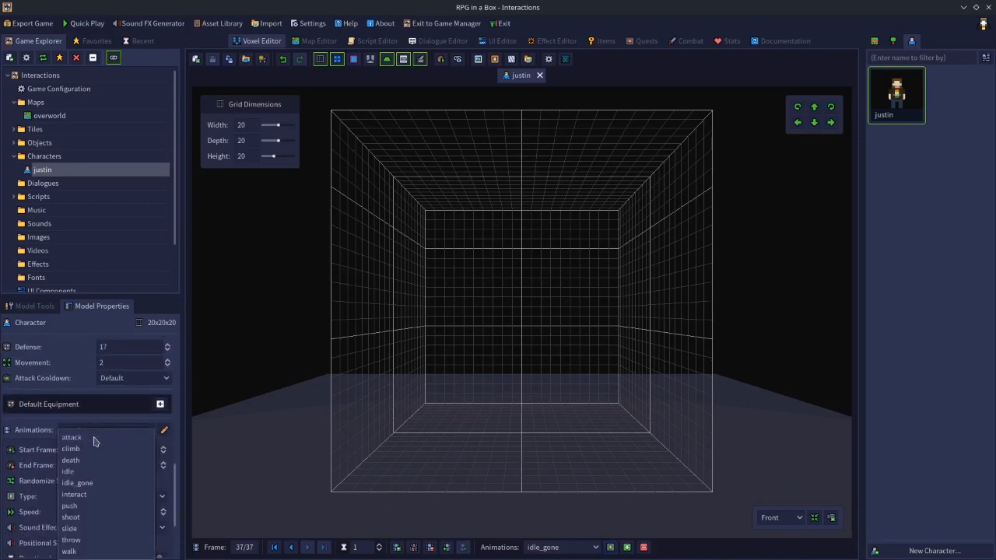
{"action": "left_click", "coordinate": [74, 486]}
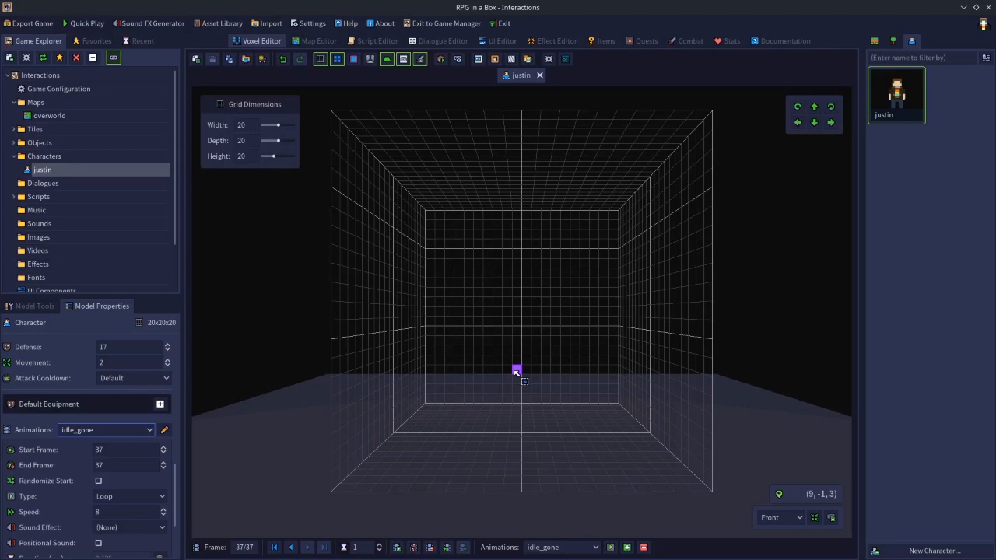
Step: Return to the overworld map, select the under_map grass tile beneath the cabin, and inspect where it sits relative to the floor
{"action": "left_click", "coordinate": [319, 41]}
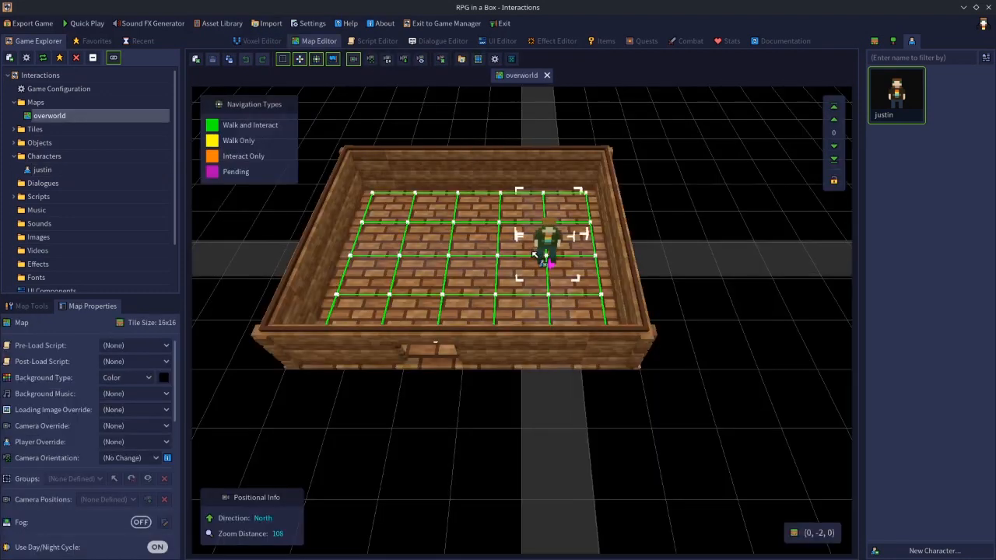
{"action": "key", "text": "Tab"}
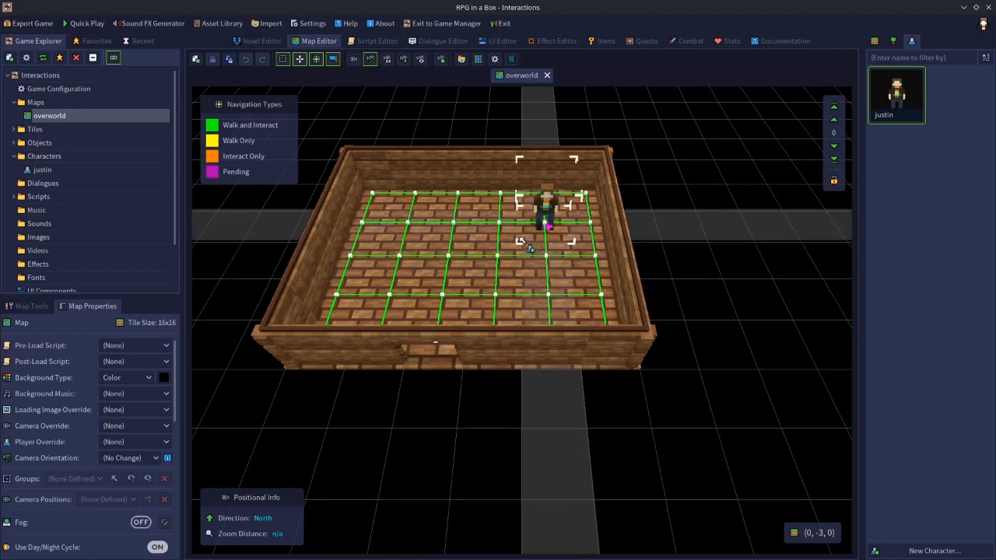
{"action": "key", "text": "Escape"}
{"action": "middle_click_drag", "start_coordinate": [452, 407], "coordinate": [464, 318]}
{"action": "key", "text": "w"}
{"action": "key", "text": "q"}
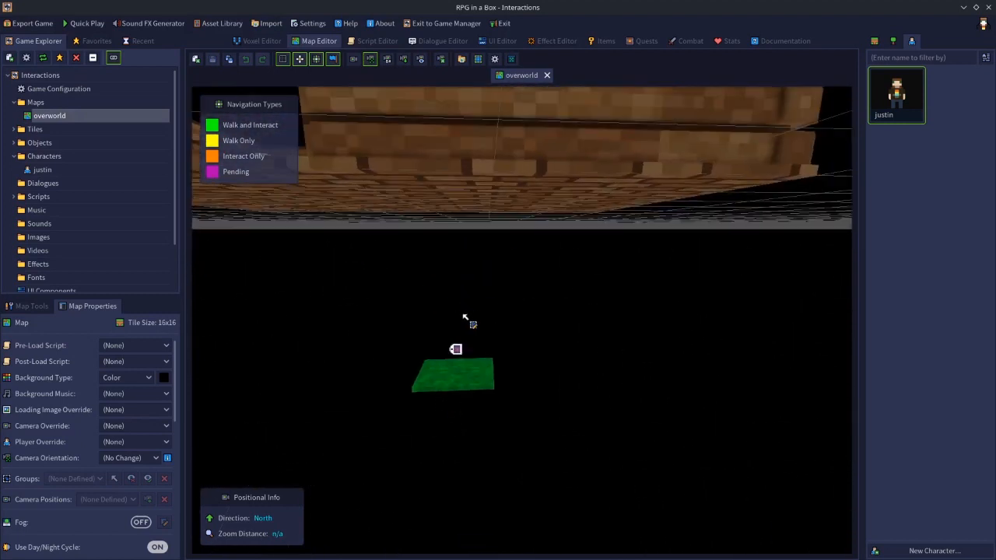
{"action": "left_click", "coordinate": [472, 385]}
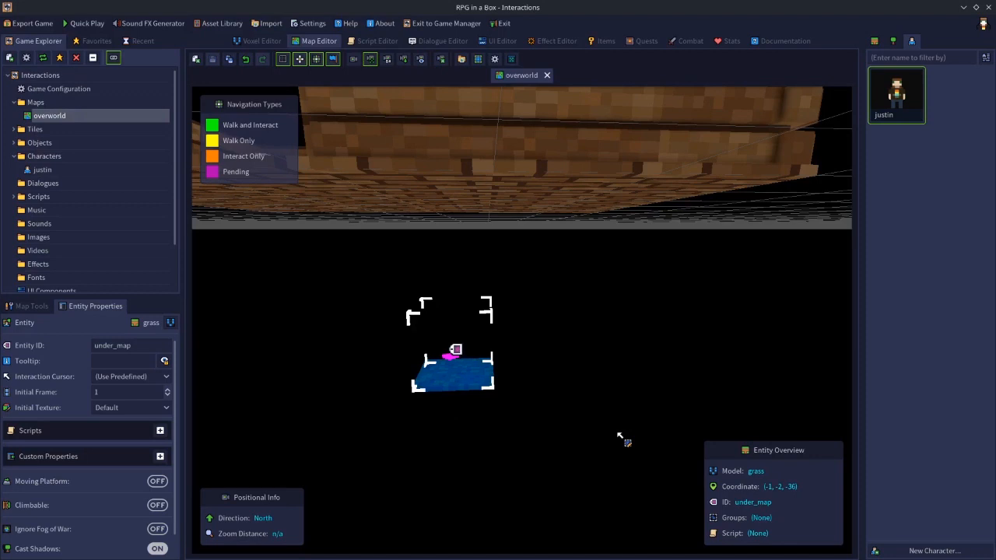
{"action": "middle_click_drag", "start_coordinate": [625, 443], "coordinate": [602, 464]}
{"action": "key", "text": "e"}
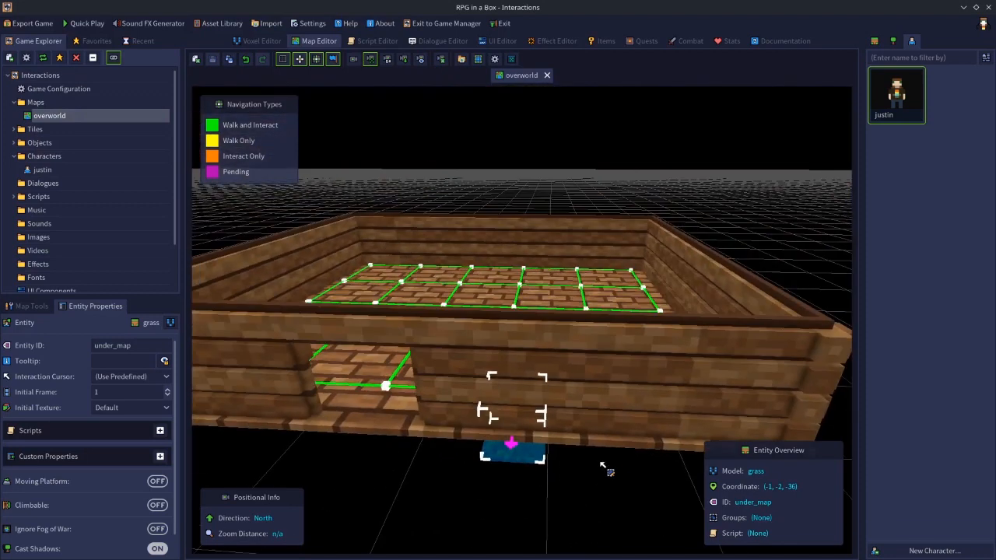
{"action": "key", "text": "q"}
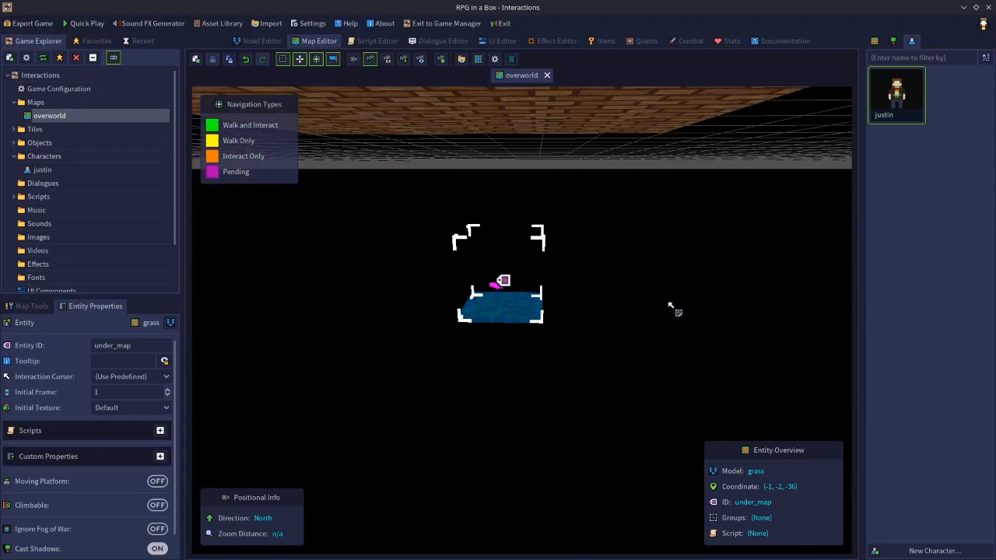
{"action": "key", "text": "e"}
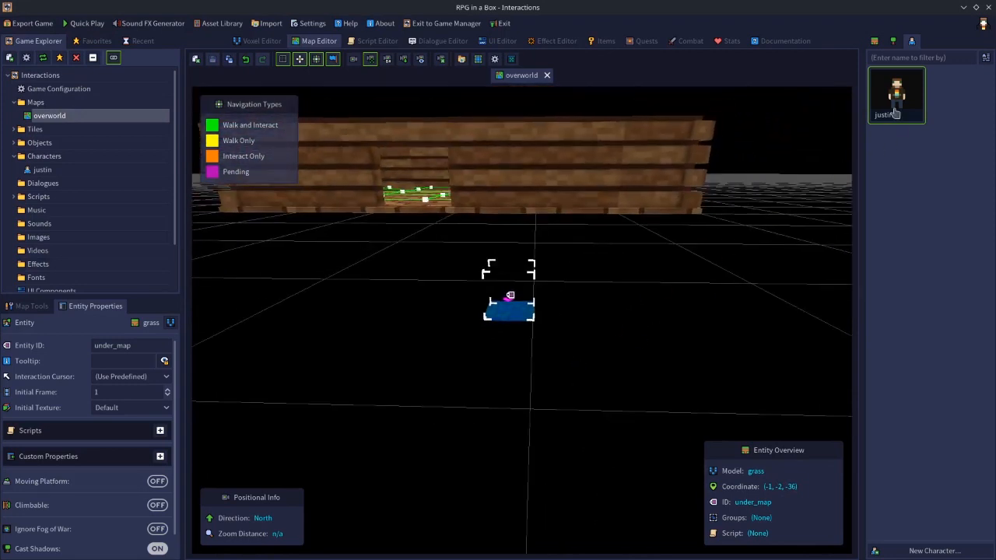
Step: Lower the overworld map's grid to level -36 and try out placing the character on the under_map grass tile
{"action": "double_click", "coordinate": [895, 113]}
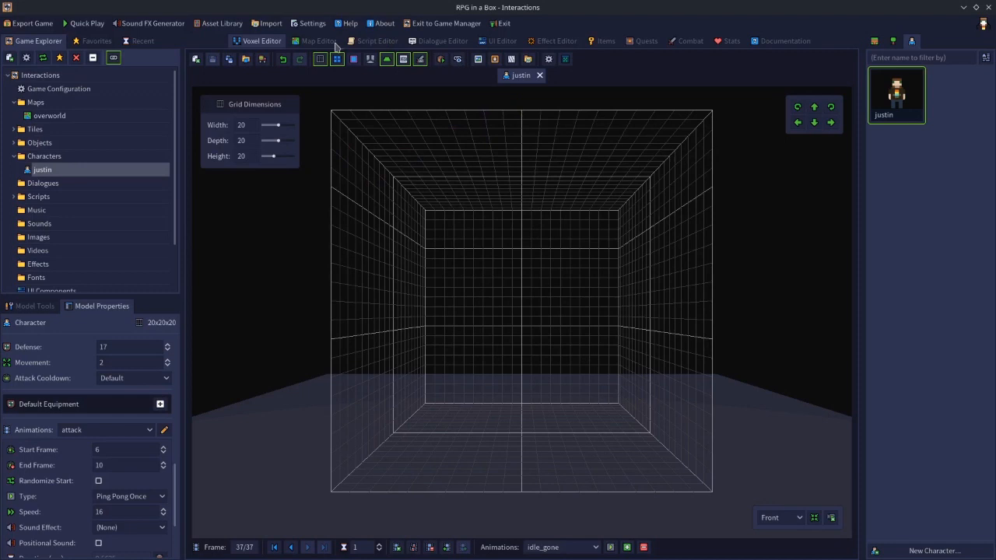
{"action": "left_click", "coordinate": [335, 43]}
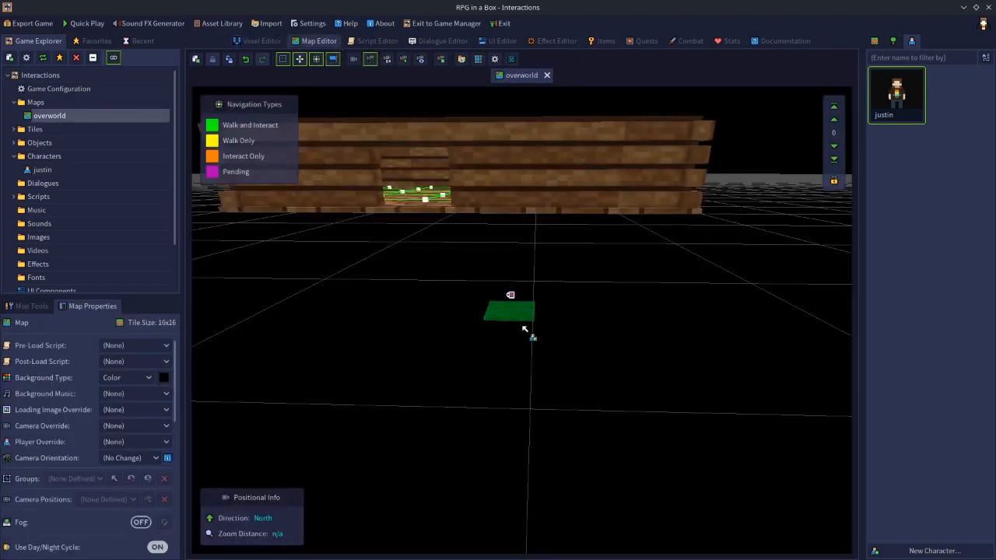
{"action": "left_click", "coordinate": [834, 161]}
{"action": "left_click", "coordinate": [834, 160]}
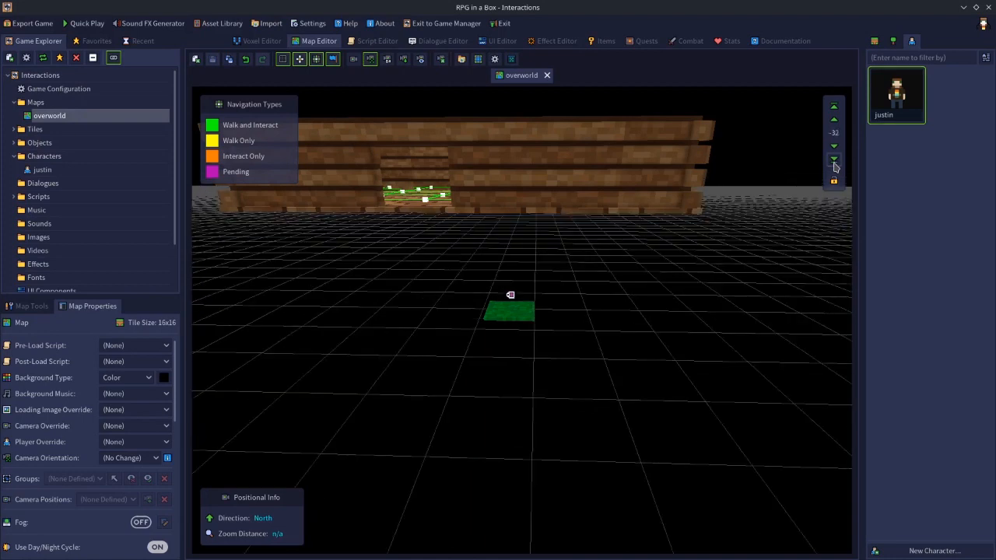
{"action": "left_click", "coordinate": [834, 161]}
{"action": "left_click", "coordinate": [835, 121]}
{"action": "left_click", "coordinate": [834, 121]}
{"action": "left_click", "coordinate": [834, 122]}
{"action": "left_click", "coordinate": [834, 122]}
{"action": "left_click", "coordinate": [834, 122]}
{"action": "left_click", "coordinate": [834, 121]}
{"action": "left_click", "coordinate": [834, 121]}
{"action": "left_click", "coordinate": [834, 121]}
{"action": "left_click", "coordinate": [834, 122]}
{"action": "left_click", "coordinate": [835, 121]}
{"action": "left_click", "coordinate": [835, 121]}
{"action": "left_click", "coordinate": [835, 121]}
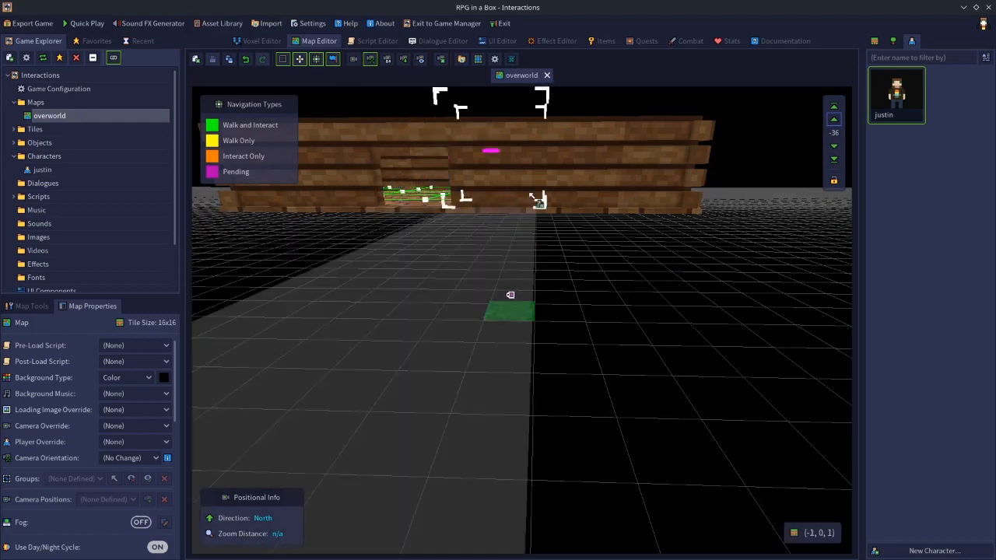
{"action": "left_click", "coordinate": [513, 321]}
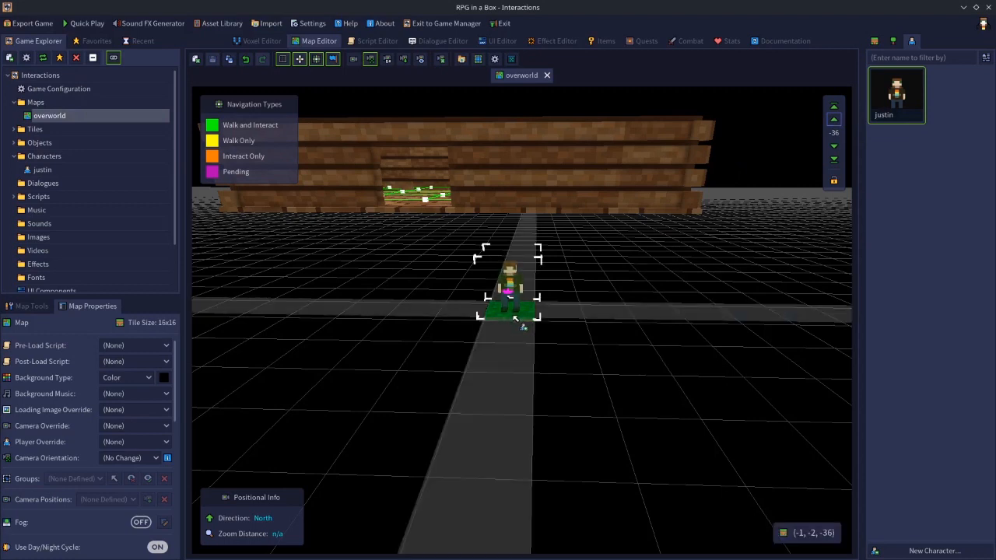
{"action": "right_click", "coordinate": [517, 318]}
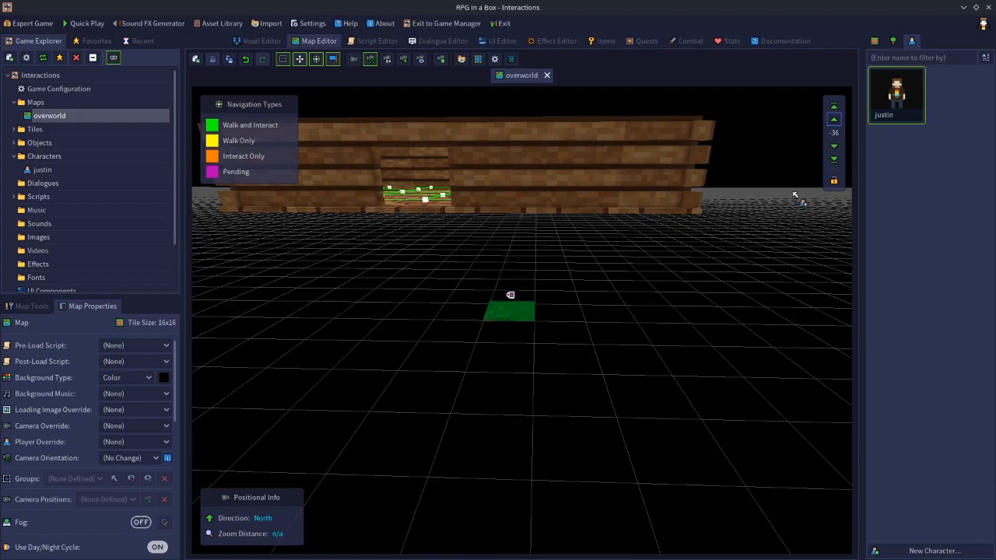
Step: Return the overworld map's grid to level 0
{"action": "left_click", "coordinate": [834, 109]}
{"action": "left_click", "coordinate": [834, 109]}
{"action": "left_click", "coordinate": [834, 110]}
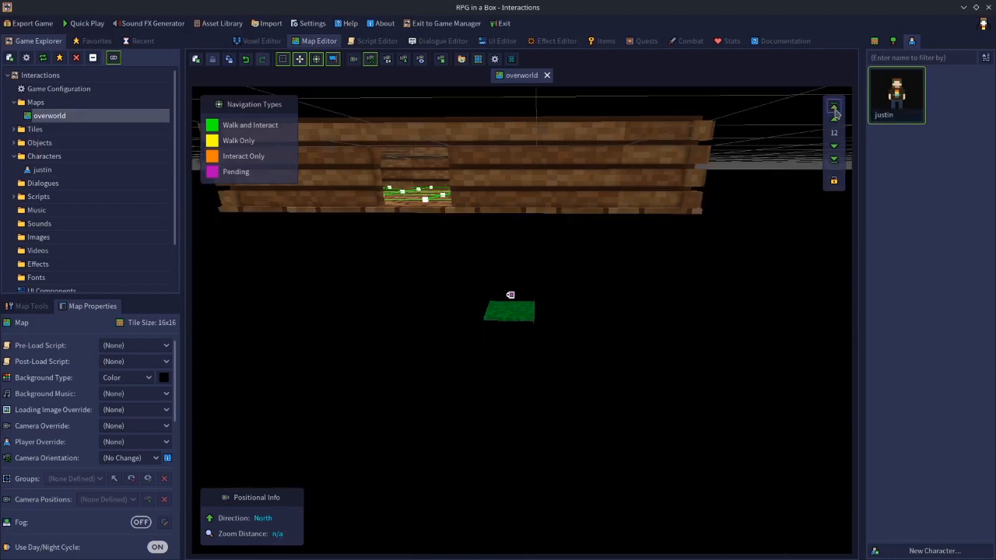
{"action": "left_click", "coordinate": [834, 161]}
{"action": "left_click", "coordinate": [835, 123]}
{"action": "left_click", "coordinate": [835, 123]}
{"action": "left_click", "coordinate": [835, 123]}
{"action": "left_click", "coordinate": [835, 123]}
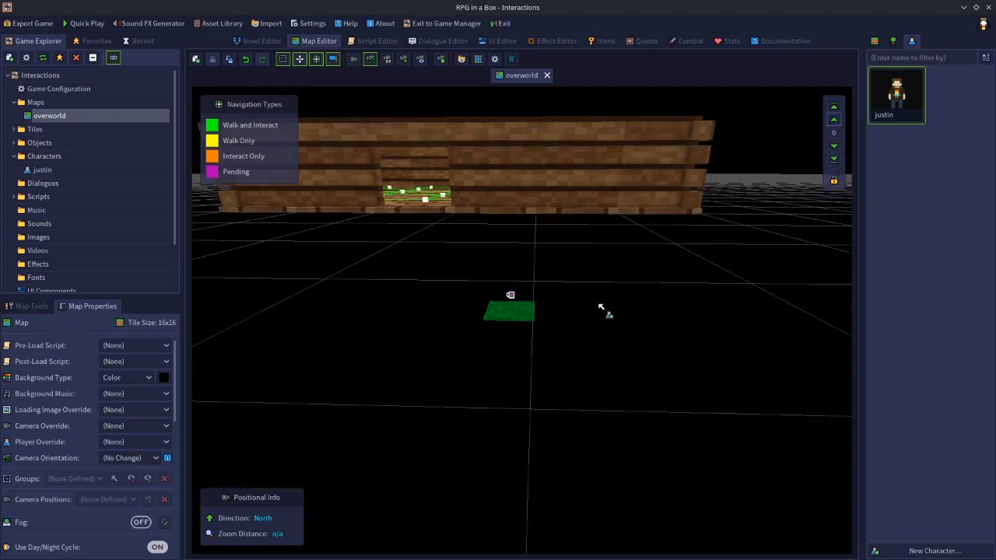
Step: Look over the cabin interior from above, leave character placement, and check the available object and character models
{"action": "middle_click_drag", "start_coordinate": [596, 303], "coordinate": [600, 379]}
{"action": "key", "text": "w"}
{"action": "key", "text": "s"}
{"action": "key", "text": "w"}
{"action": "key", "text": "s"}
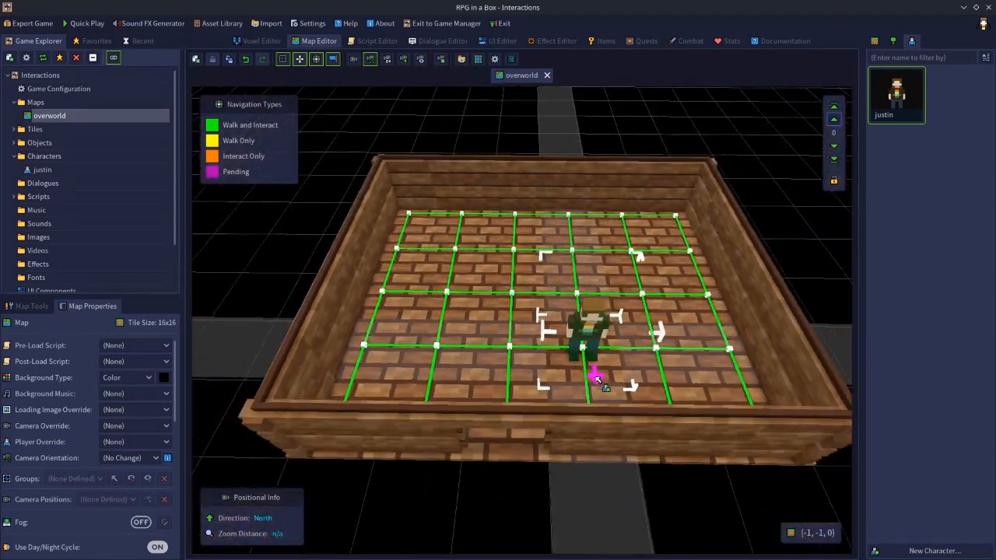
{"action": "key", "text": "s"}
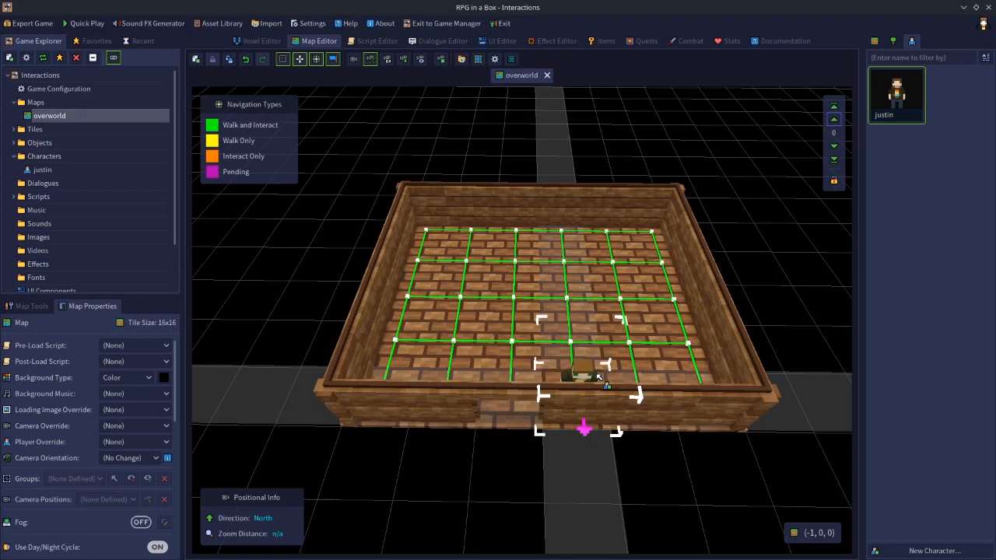
{"action": "key", "text": "ctrl"}
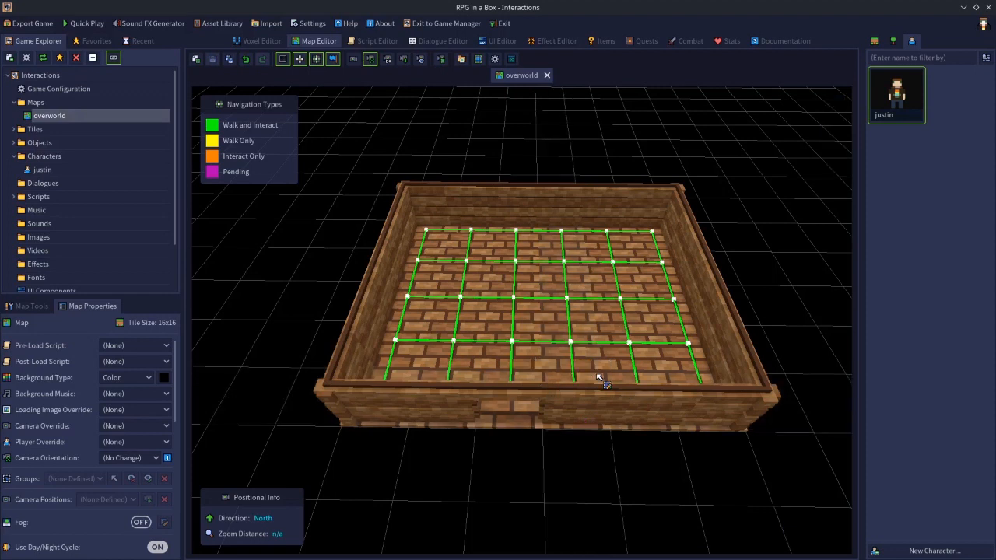
{"action": "left_click", "coordinate": [893, 40]}
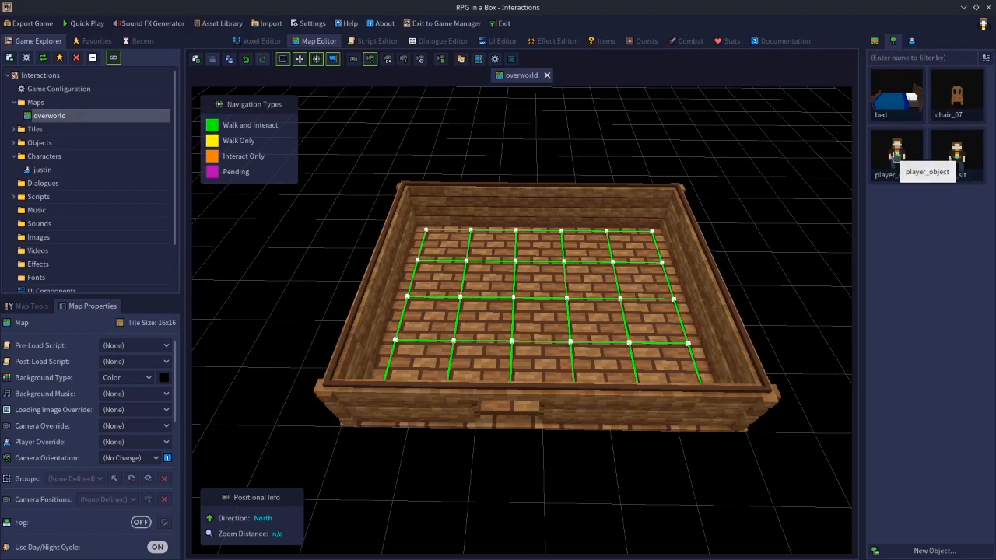
{"action": "left_click", "coordinate": [913, 41]}
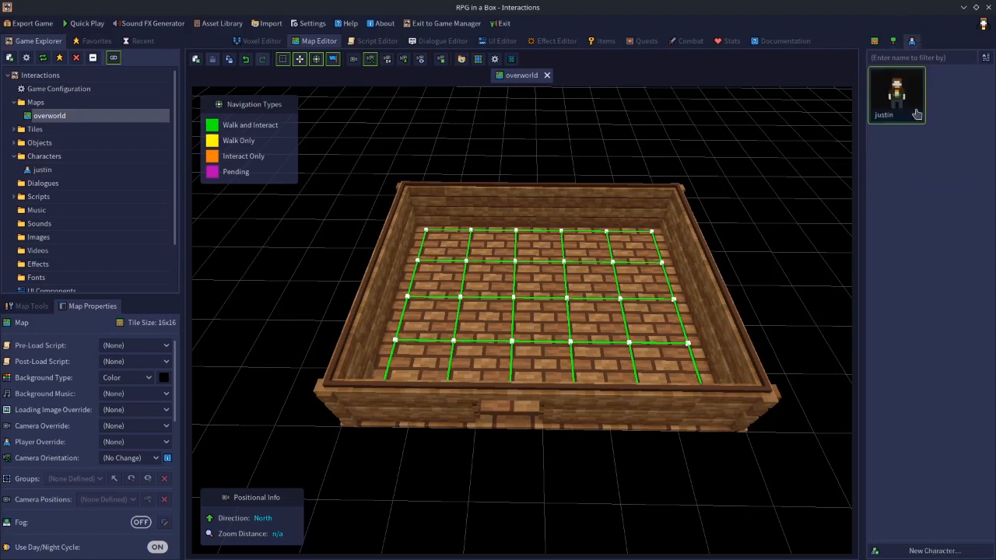
Step: Reopen the player character's model and review its list of animations and its model properties
{"action": "double_click", "coordinate": [916, 114]}
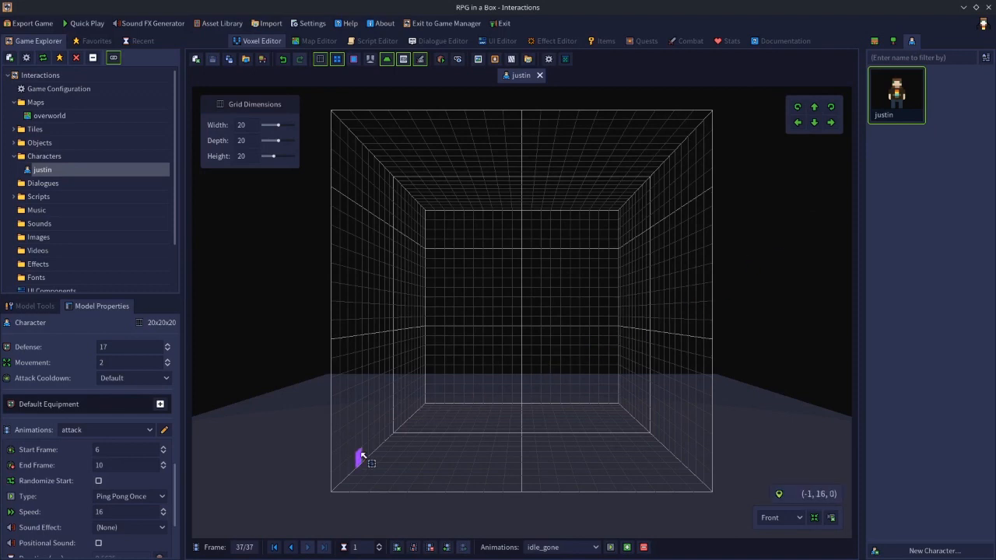
{"action": "mouse_move", "coordinate": [249, 554]}
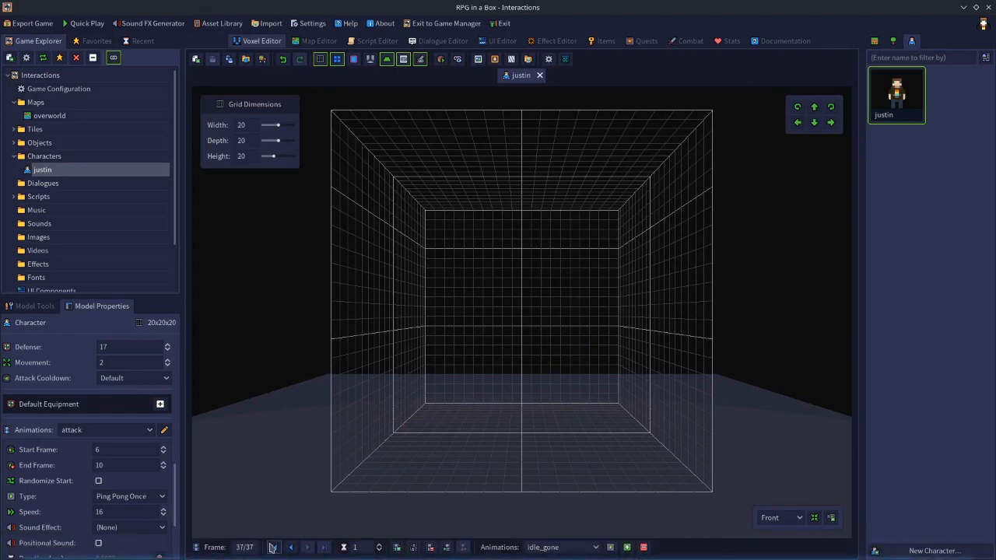
{"action": "left_click", "coordinate": [540, 547]}
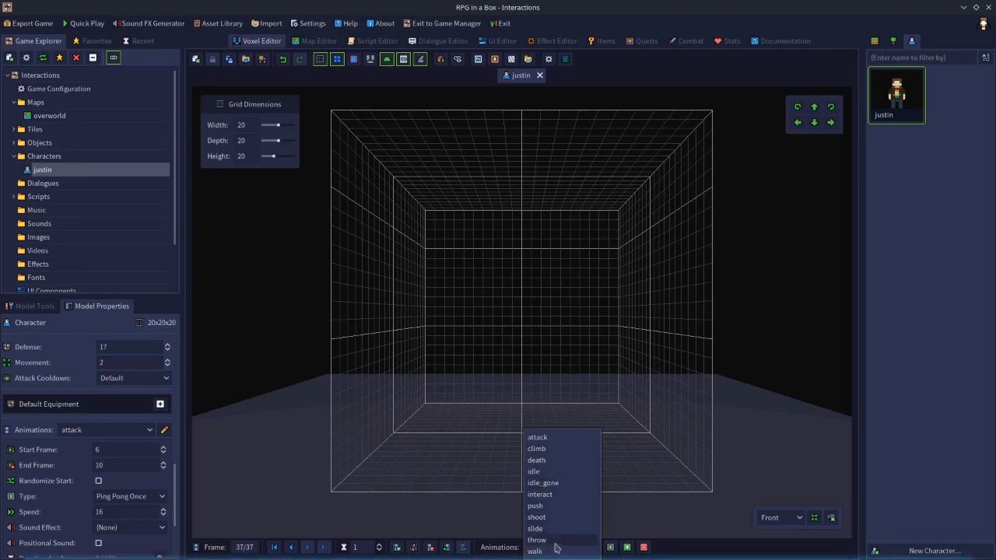
{"action": "left_click", "coordinate": [639, 524]}
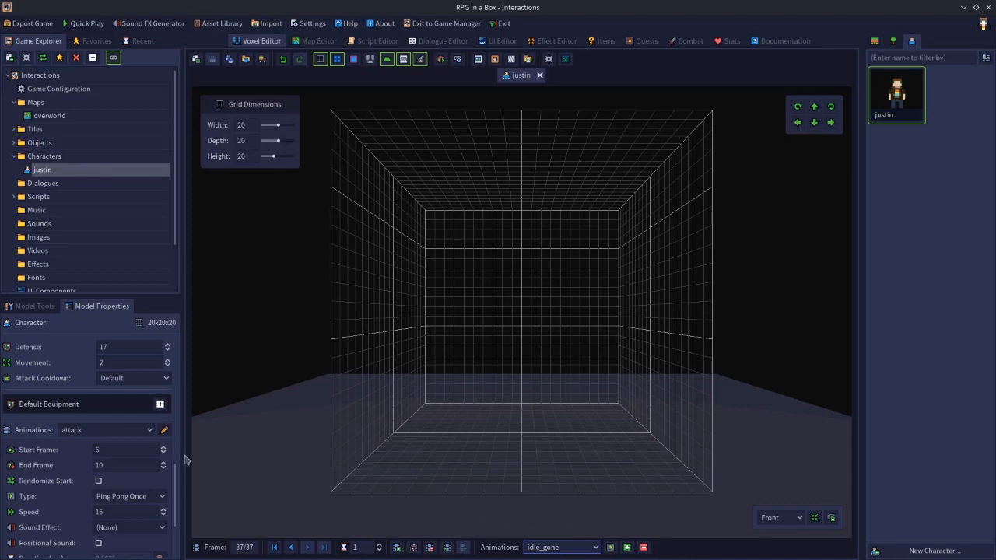
{"action": "scroll", "coordinate": [179, 483], "scroll_direction": "down", "scroll_amount": 3}
{"action": "scroll", "coordinate": [182, 459], "scroll_direction": "up", "scroll_amount": 10}
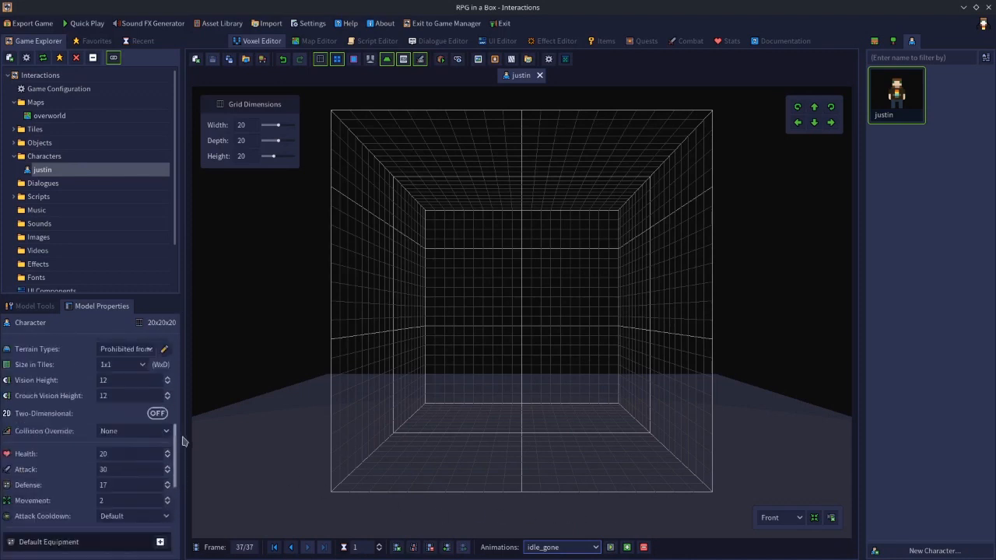
{"action": "scroll", "coordinate": [181, 436], "scroll_direction": "down", "scroll_amount": 3}
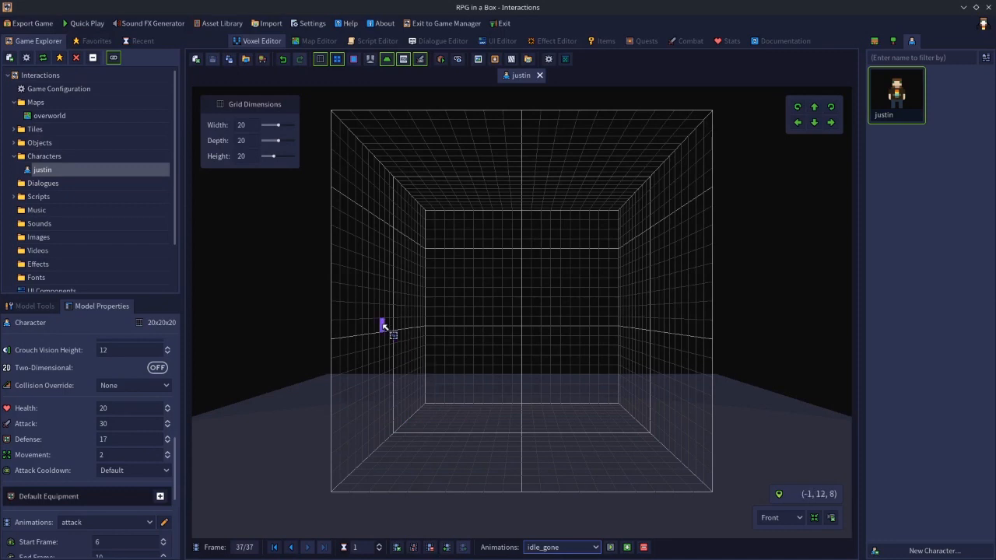
{"action": "left_click", "coordinate": [227, 62]}
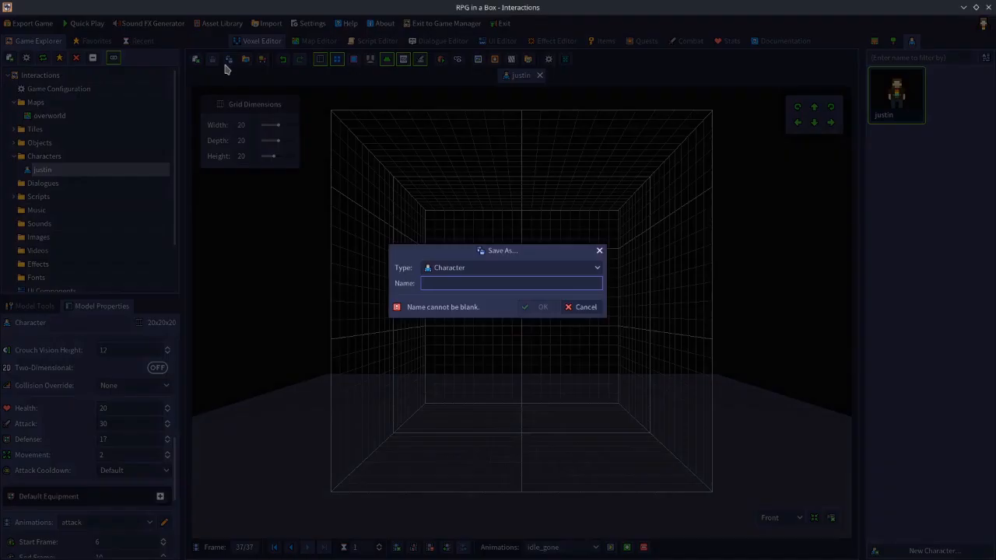
{"action": "left_click", "coordinate": [449, 273]}
{"action": "left_click", "coordinate": [446, 295]}
{"action": "left_click", "coordinate": [441, 284]}
{"action": "type", "text": "pl"}
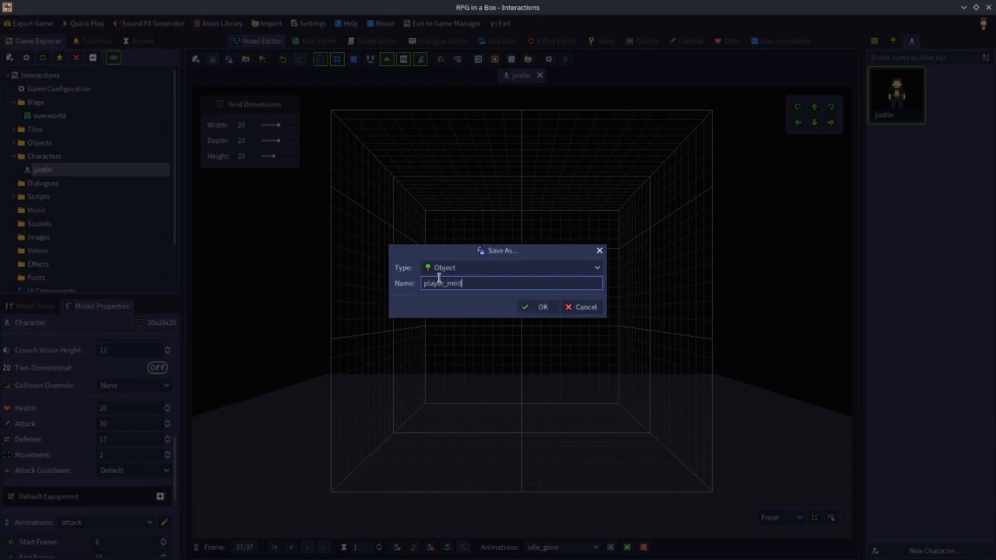
{"action": "type", "text": "ayer_object"}
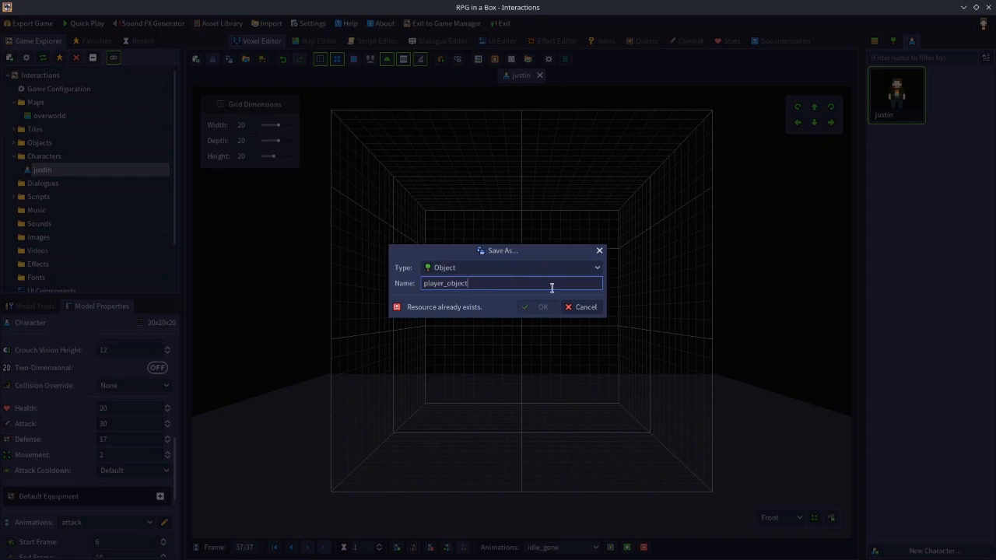
{"action": "key", "text": "BackSpace"}
{"action": "key", "text": "BackSpace"}
{"action": "key", "text": "BackSpace"}
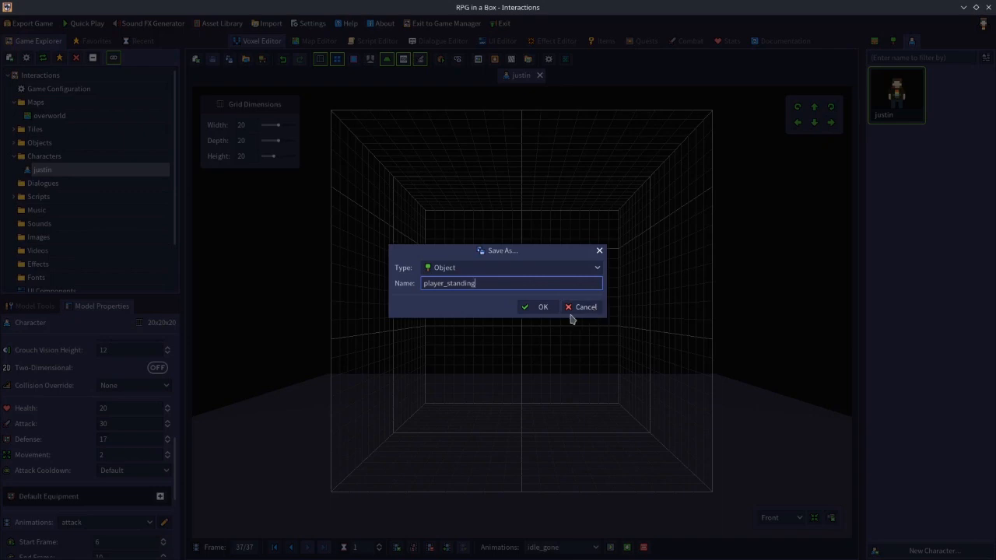
{"action": "left_click", "coordinate": [581, 310]}
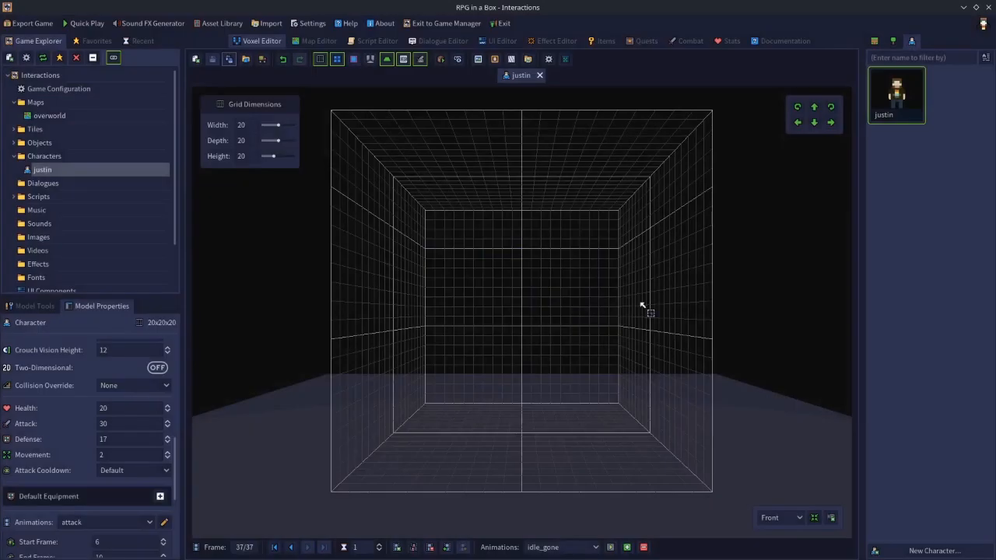
Step: Open the player_object model for editing and view it at an angle
{"action": "left_click", "coordinate": [893, 43]}
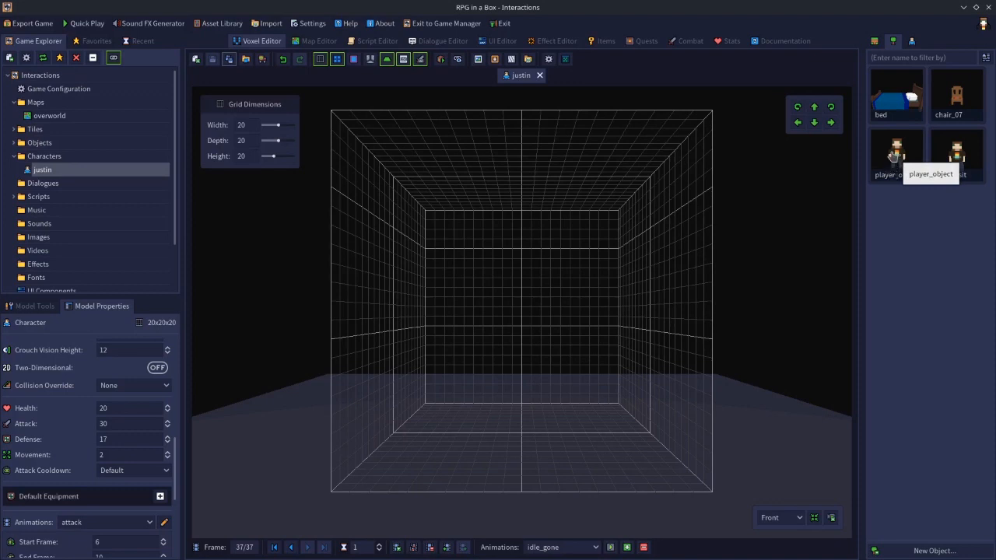
{"action": "left_click", "coordinate": [895, 156]}
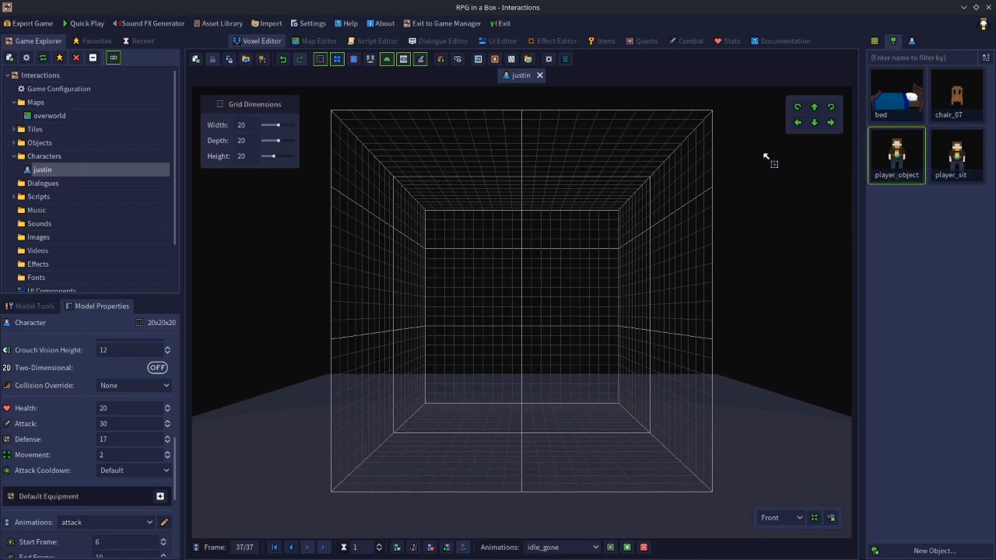
{"action": "double_click", "coordinate": [893, 154]}
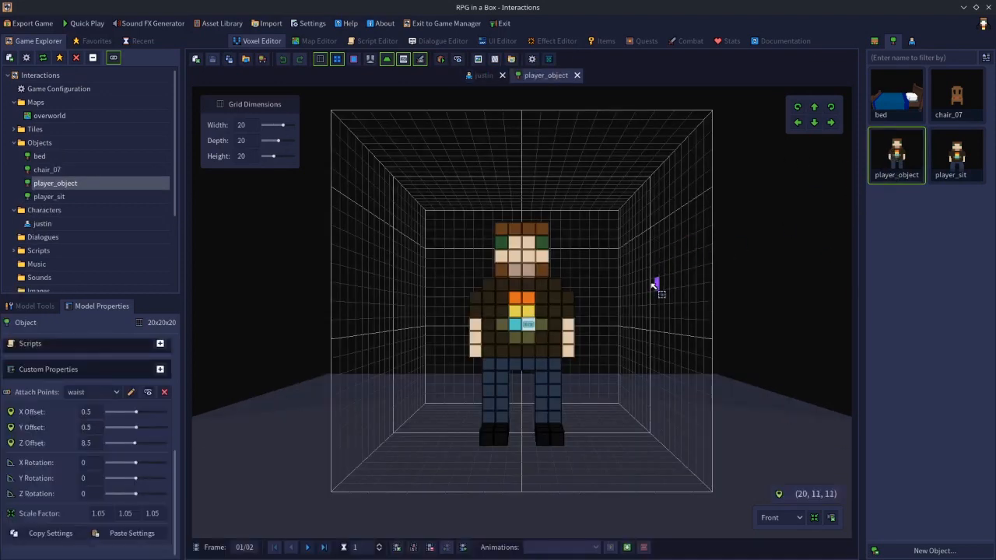
{"action": "middle_click_drag", "start_coordinate": [653, 285], "coordinate": [632, 290]}
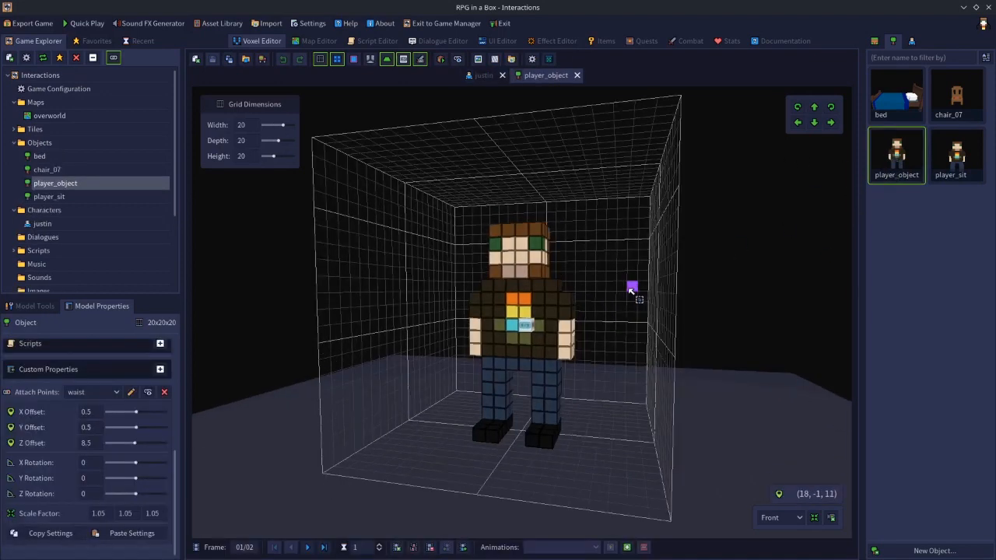
Step: Duplicate player_object's second, sitting frame, then delete the copy and the sitting frame so that only the standing frame is left
{"action": "left_click", "coordinate": [308, 547]}
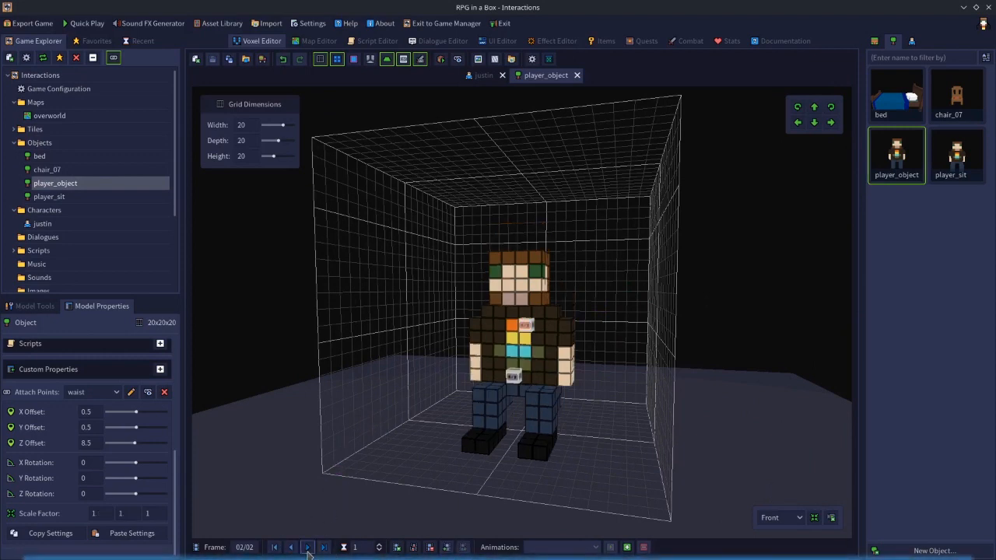
{"action": "left_click", "coordinate": [414, 549]}
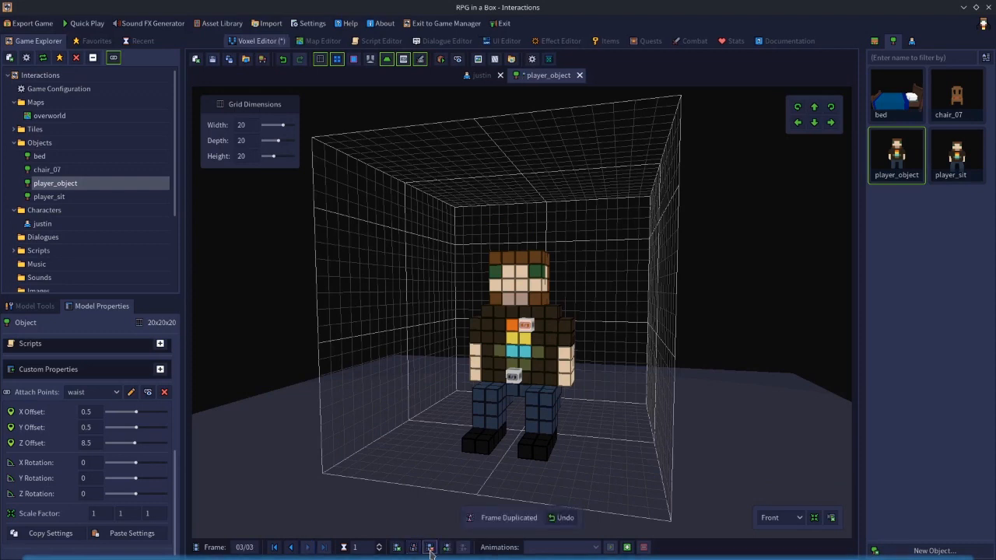
{"action": "left_click", "coordinate": [430, 548]}
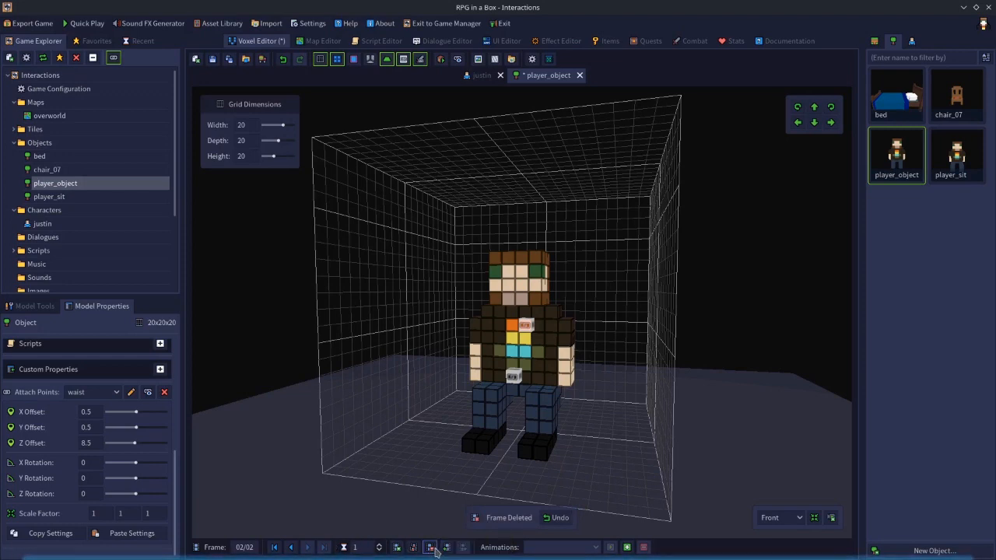
{"action": "left_click", "coordinate": [431, 548]}
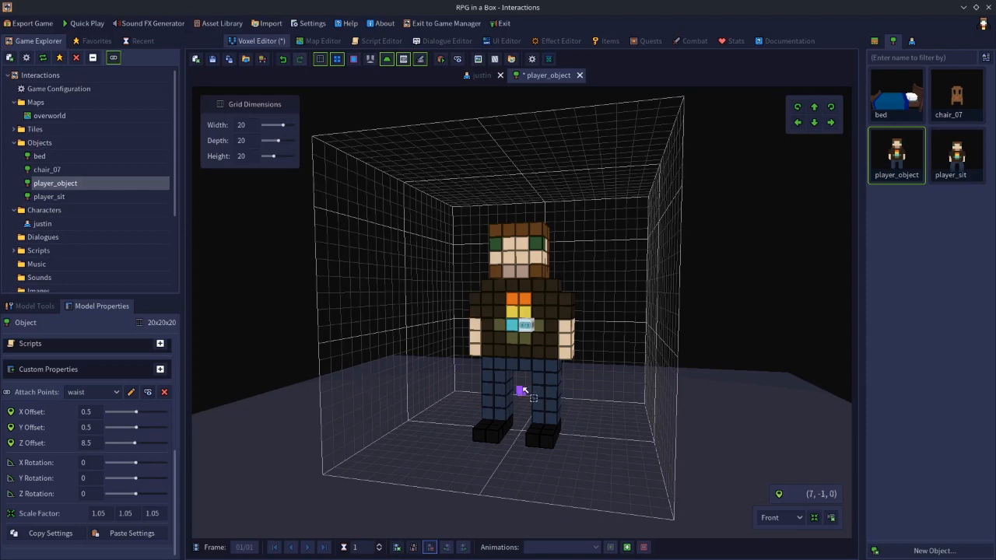
Step: Select the waist attach point on player_object's torso, review its properties and save the model
{"action": "right_click_drag", "start_coordinate": [400, 402], "coordinate": [464, 352]}
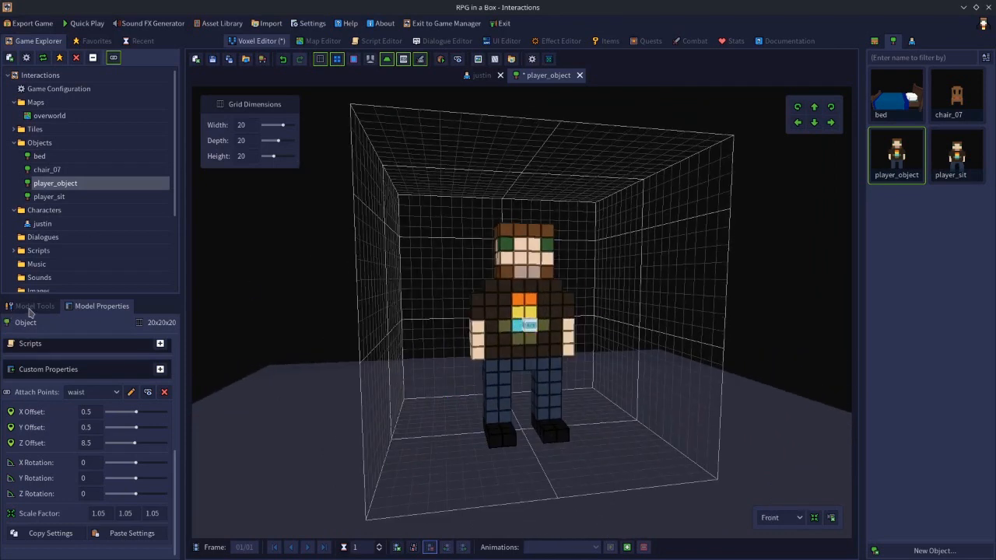
{"action": "left_click", "coordinate": [31, 307]}
{"action": "left_click", "coordinate": [90, 350]}
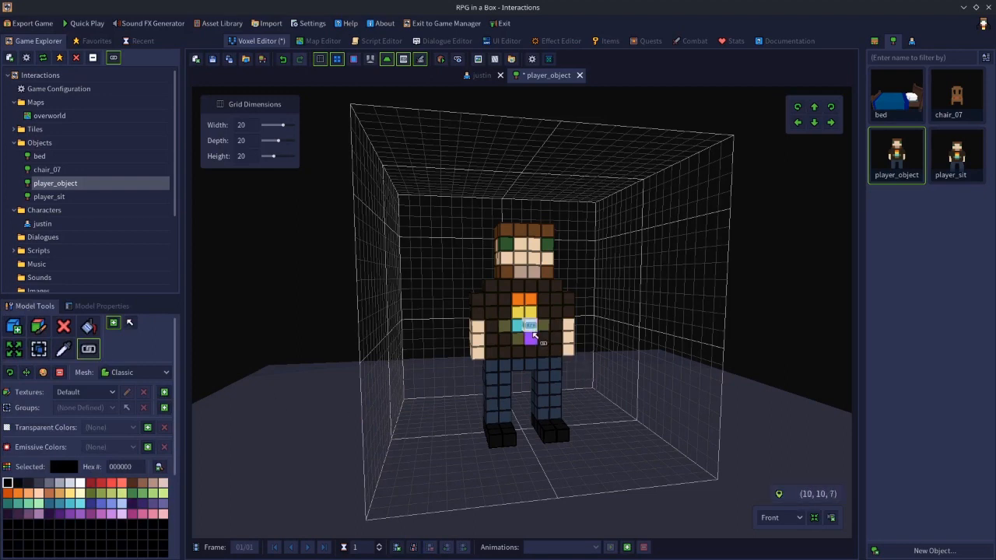
{"action": "left_click", "coordinate": [130, 323]}
{"action": "left_click", "coordinate": [531, 327]}
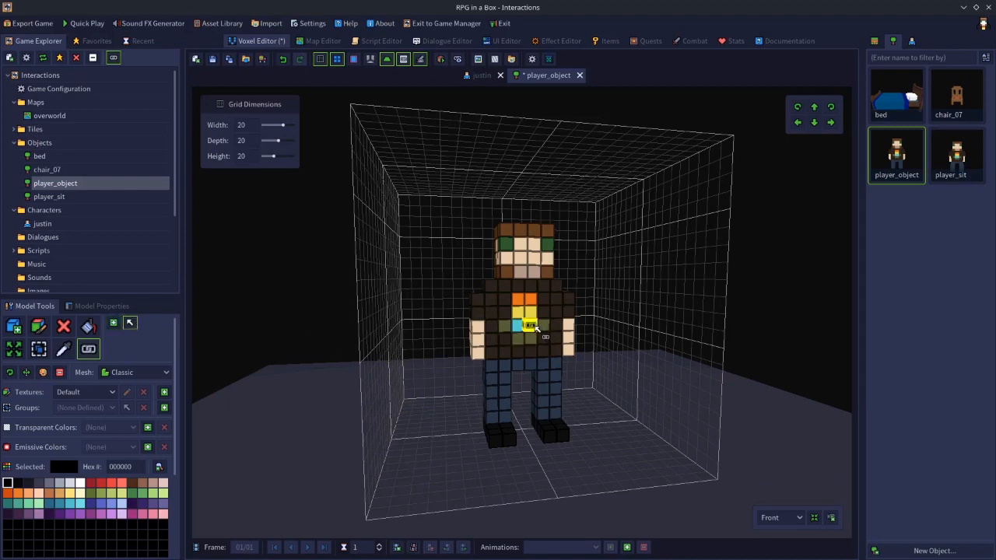
{"action": "left_click", "coordinate": [102, 306]}
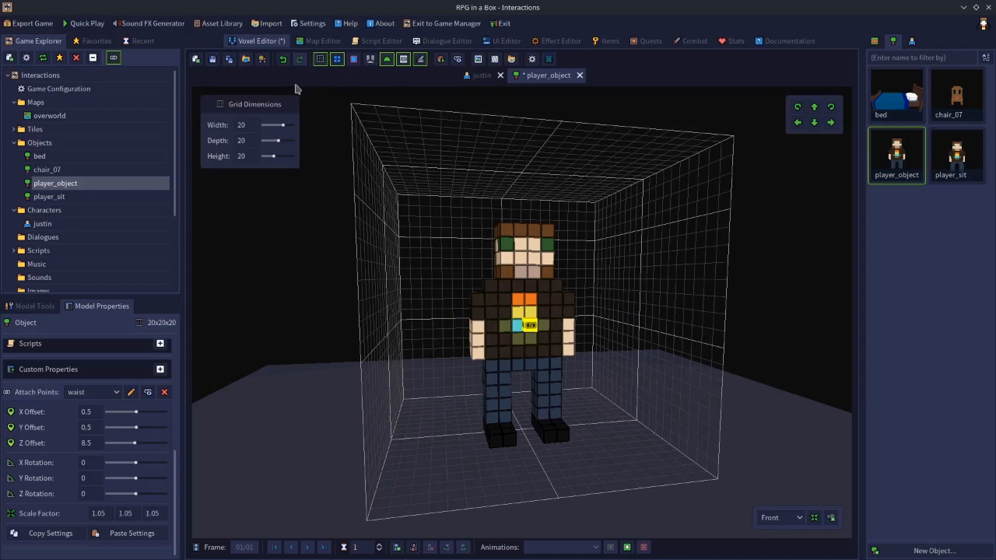
{"action": "left_click", "coordinate": [214, 62]}
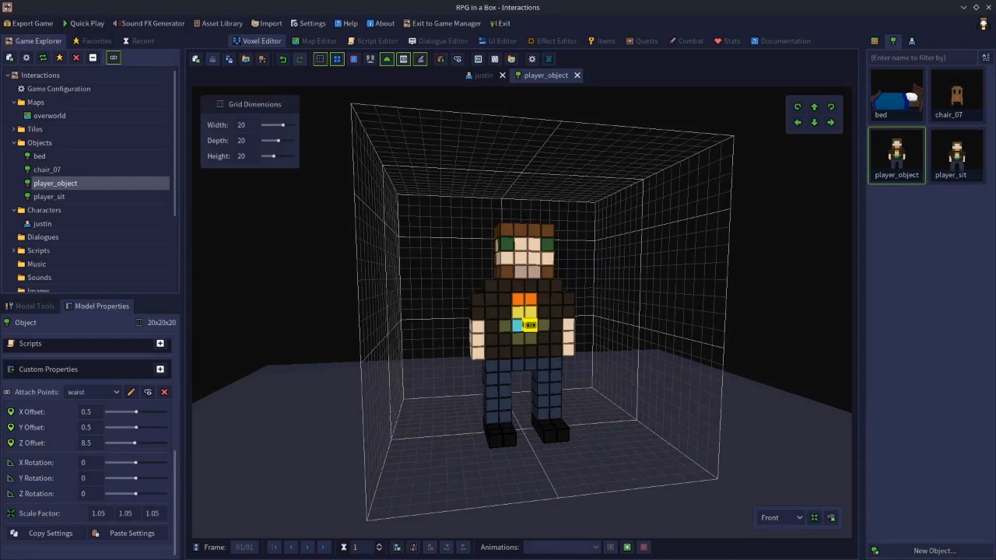
Step: Open the player_sit model and examine its seated pose and seat attach point from several angles
{"action": "double_click", "coordinate": [951, 156]}
{"action": "middle_click_drag", "start_coordinate": [617, 375], "coordinate": [543, 408]}
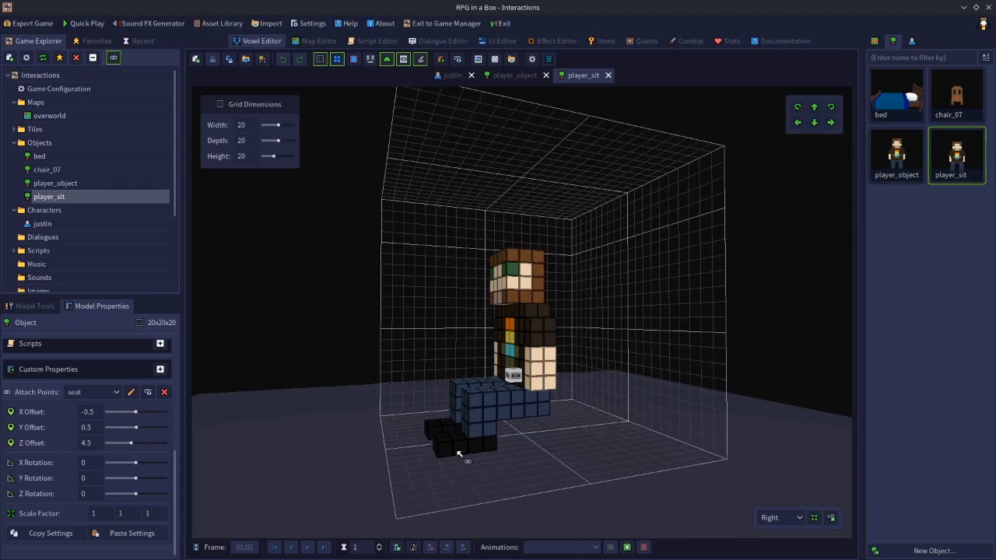
{"action": "middle_click_drag", "start_coordinate": [438, 445], "coordinate": [527, 391]}
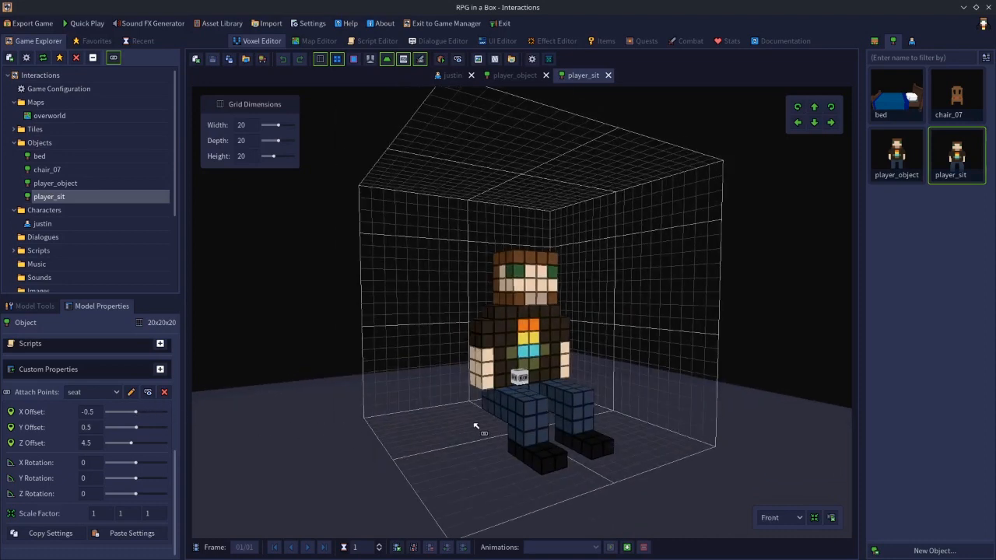
{"action": "middle_click_drag", "start_coordinate": [477, 426], "coordinate": [500, 444]}
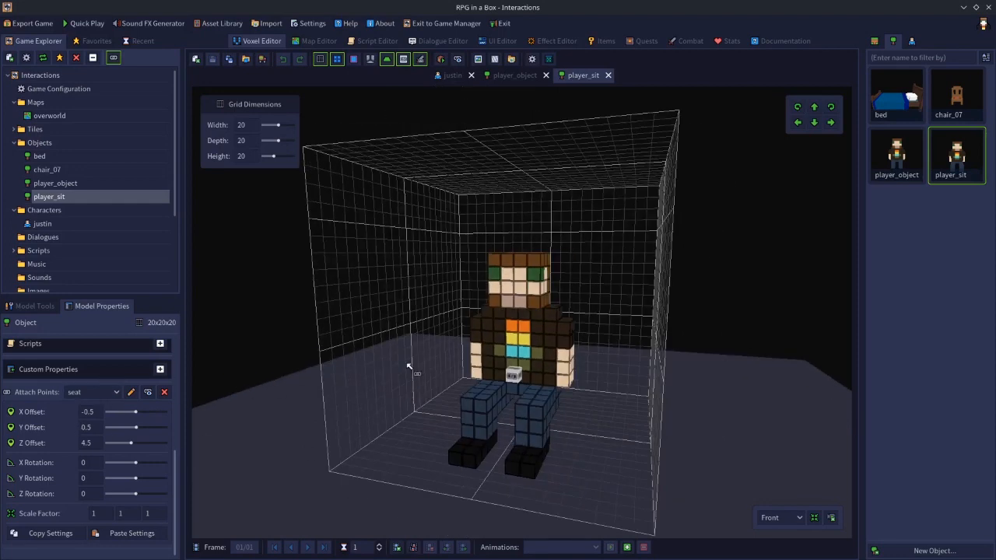
{"action": "middle_click_drag", "start_coordinate": [407, 365], "coordinate": [551, 372]}
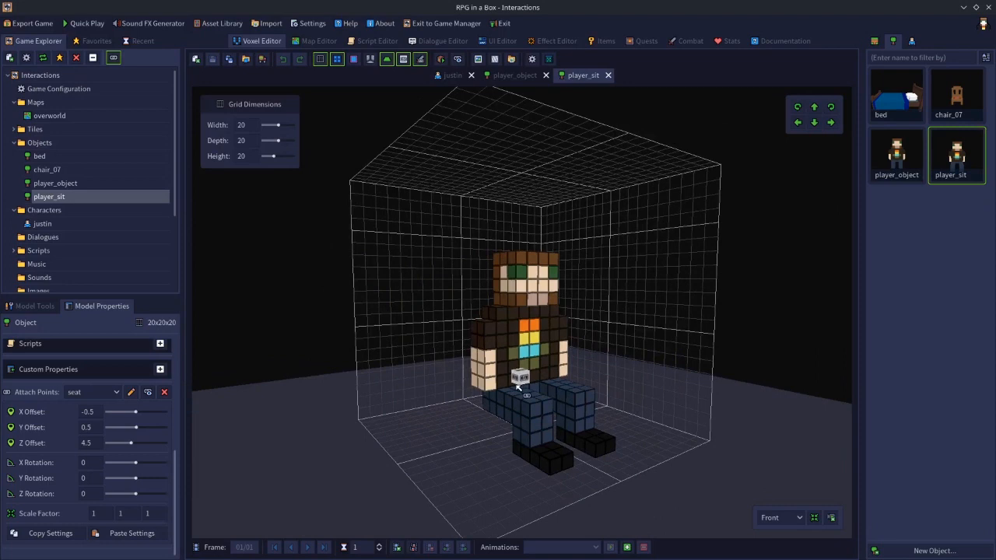
{"action": "middle_click_drag", "start_coordinate": [694, 333], "coordinate": [583, 326]}
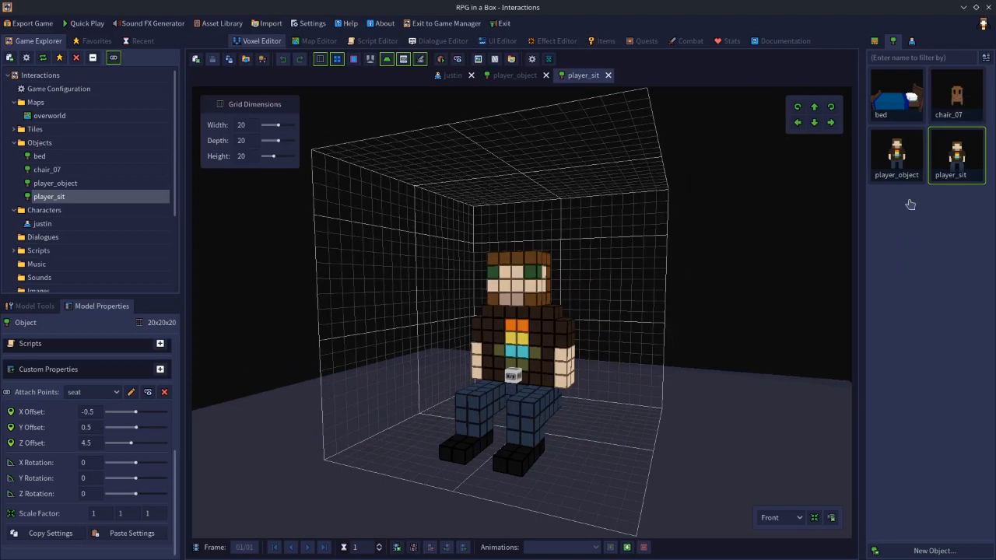
Step: Open the bed model and check its list of attach points
{"action": "double_click", "coordinate": [898, 113]}
{"action": "middle_click_drag", "start_coordinate": [333, 391], "coordinate": [534, 391]}
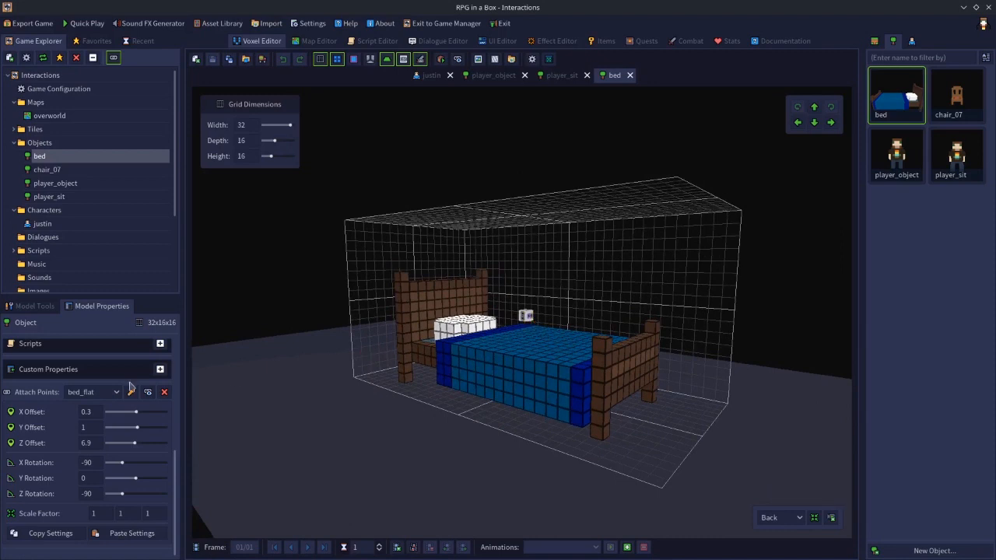
{"action": "left_click", "coordinate": [106, 396]}
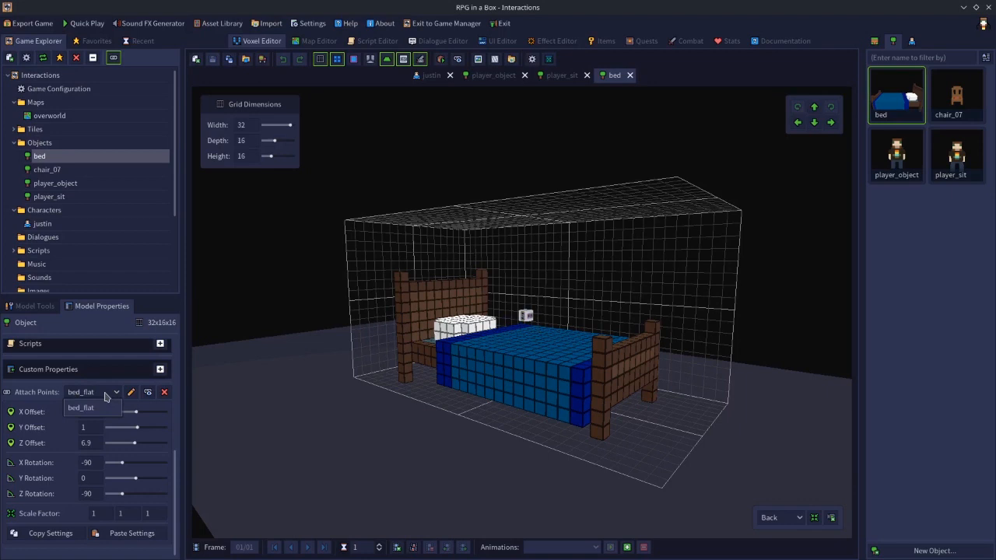
{"action": "left_click", "coordinate": [308, 314]}
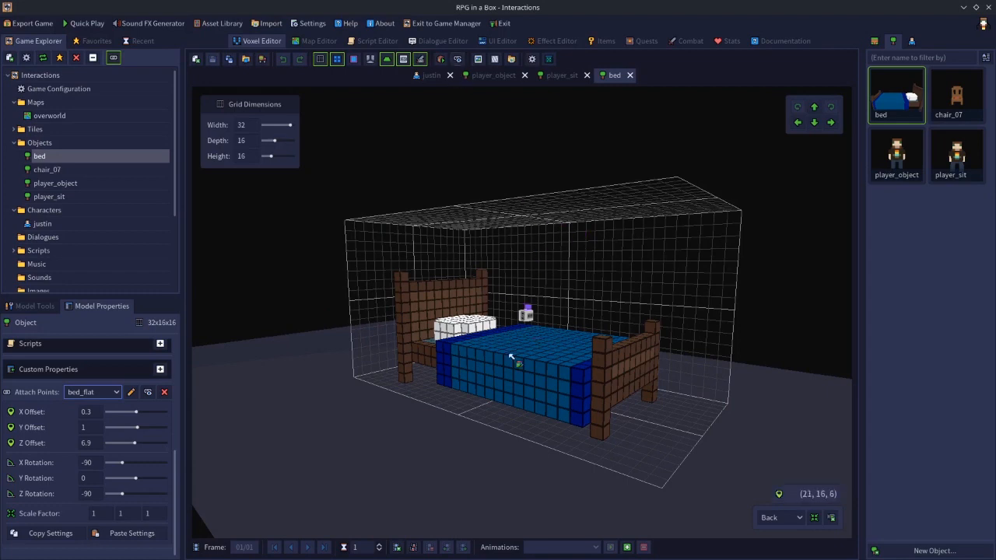
Step: Attach player_object by its waist attach point to the bed's bed_flat attach point as a preview
{"action": "left_click", "coordinate": [459, 60]}
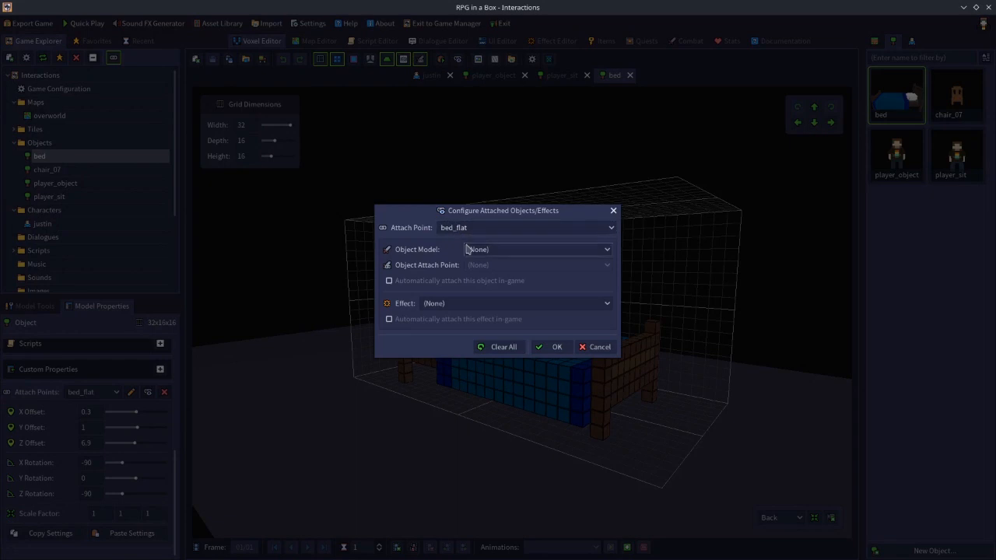
{"action": "left_click", "coordinate": [498, 252]}
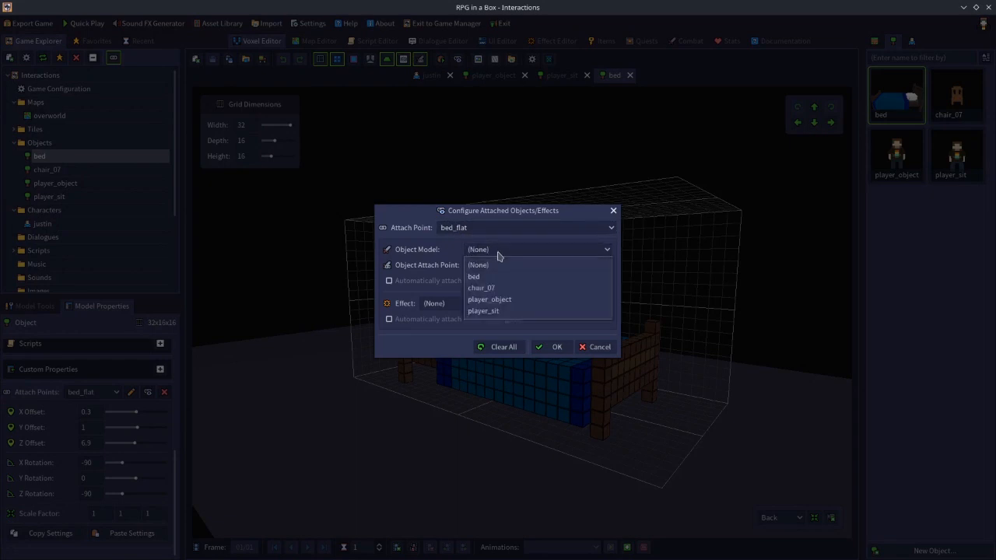
{"action": "left_click", "coordinate": [499, 299]}
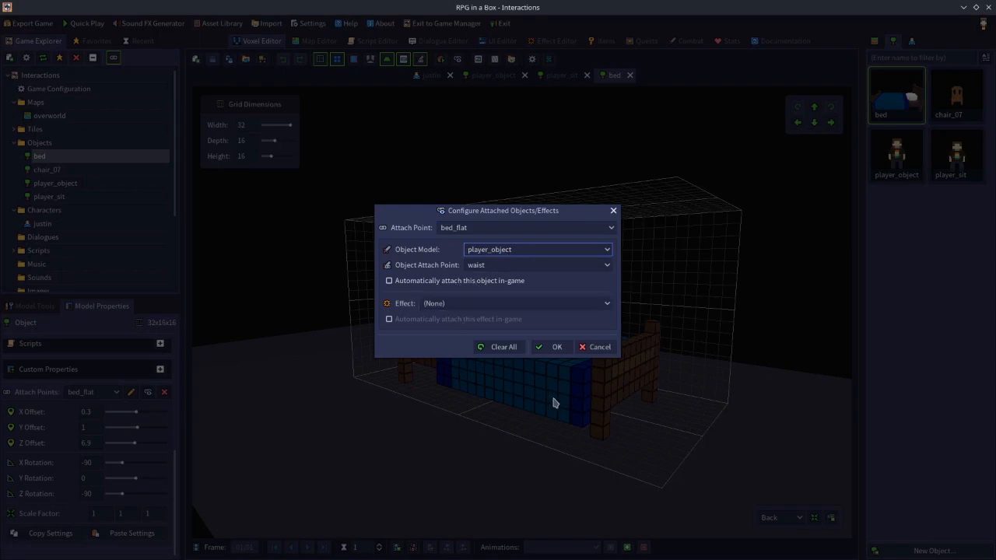
{"action": "left_click", "coordinate": [558, 347]}
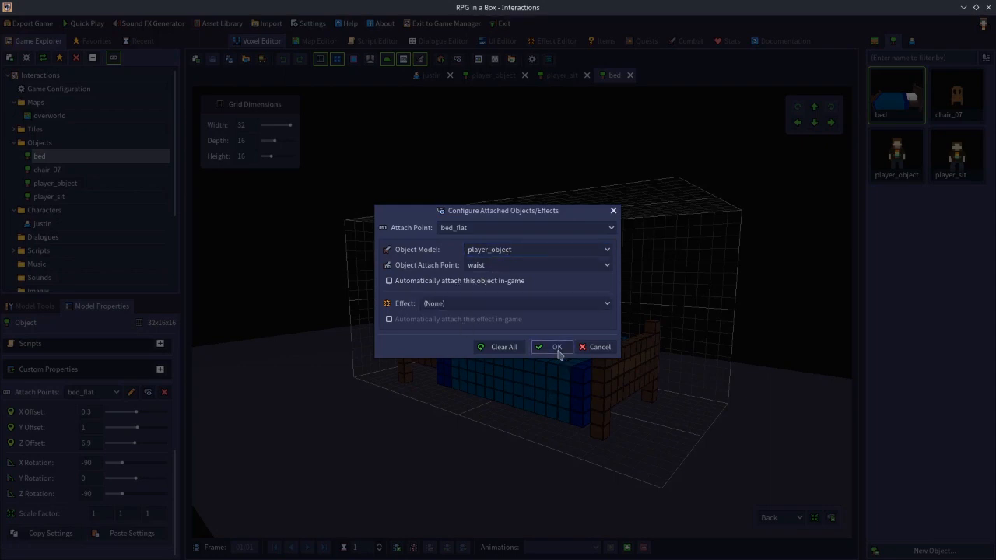
Step: Try an X Rotation of 0 on the bed_flat attach point, then set it back to -90
{"action": "right_click_drag", "start_coordinate": [440, 457], "coordinate": [459, 457]}
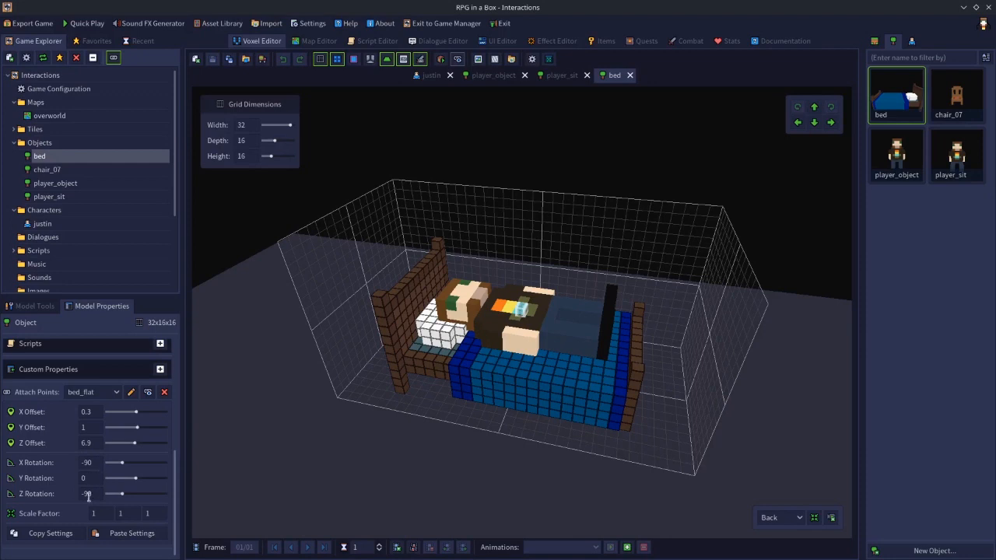
{"action": "middle_click_drag", "start_coordinate": [407, 423], "coordinate": [438, 396]}
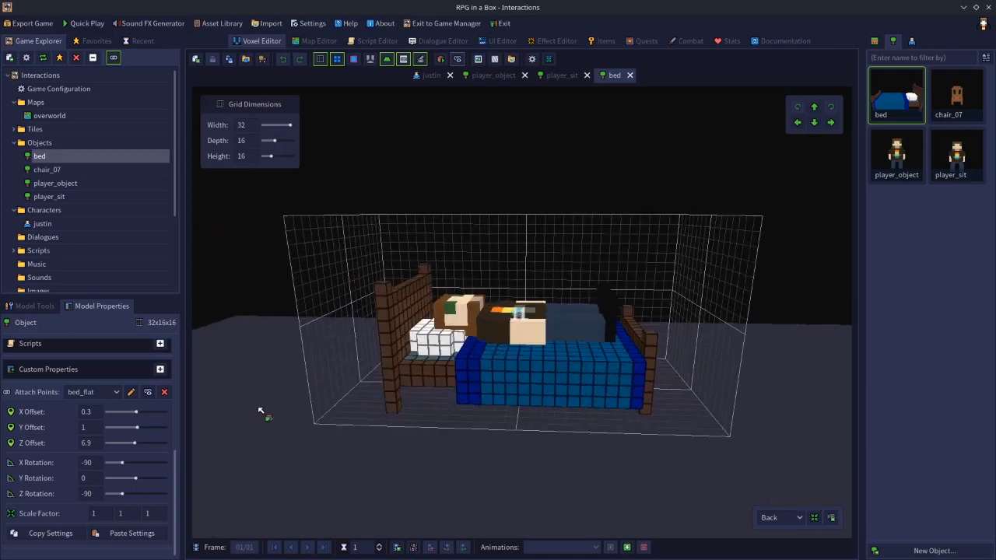
{"action": "left_click", "coordinate": [97, 464]}
{"action": "type", "text": "0"}
{"action": "key", "text": "Return"}
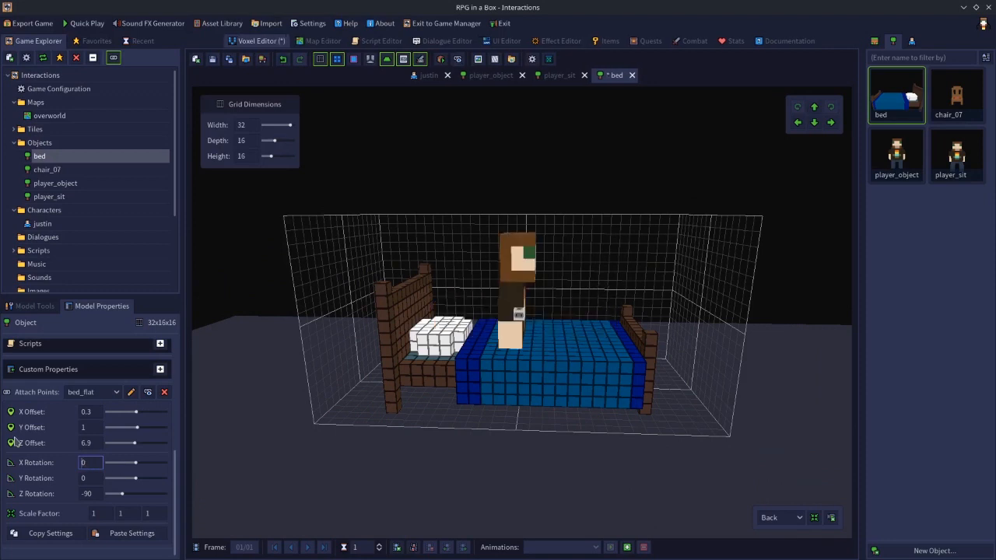
{"action": "type", "text": "-90"}
{"action": "key", "text": "Return"}
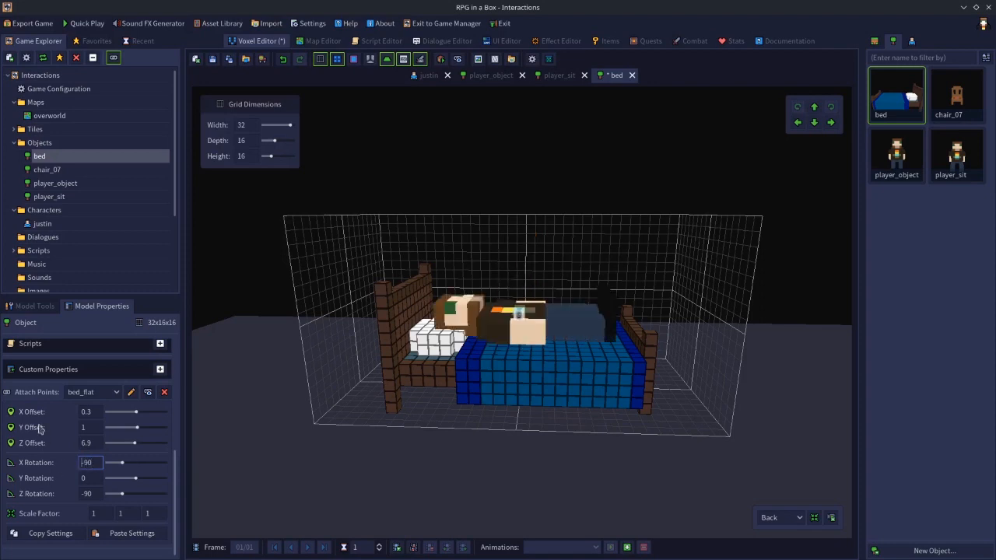
Step: Nudge the bed_flat attach point's X Offset and return it to 0.3, then set its Z Offset to 7
{"action": "left_click", "coordinate": [96, 413]}
{"action": "scroll", "coordinate": [96, 415], "scroll_direction": "up", "scroll_amount": 2}
{"action": "scroll", "coordinate": [96, 415], "scroll_direction": "down", "scroll_amount": 2}
{"action": "left_click", "coordinate": [95, 443]}
{"action": "scroll", "coordinate": [94, 444], "scroll_direction": "up", "scroll_amount": 2}
{"action": "scroll", "coordinate": [95, 444], "scroll_direction": "down", "scroll_amount": 1}
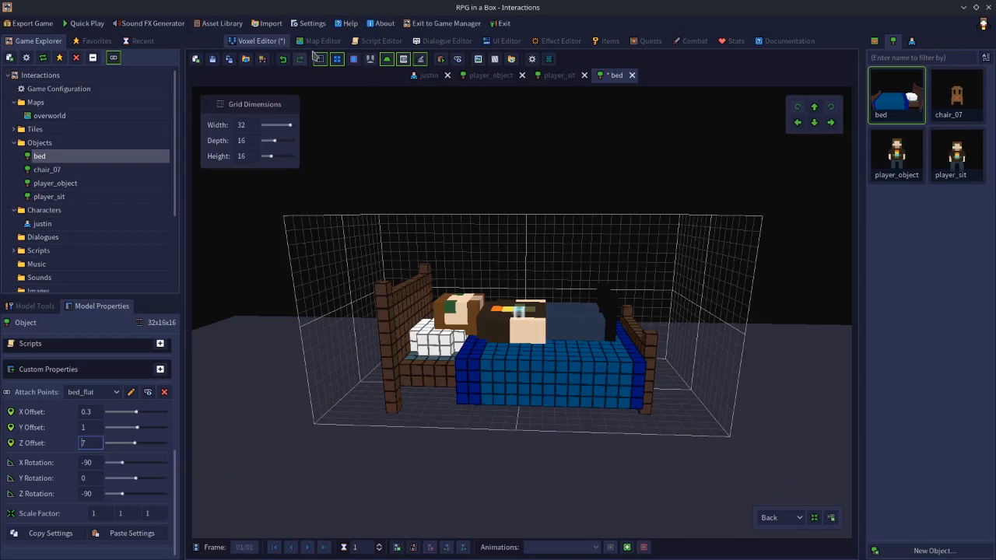
Step: Save the bed model and open the chair_07 model
{"action": "left_click", "coordinate": [212, 63]}
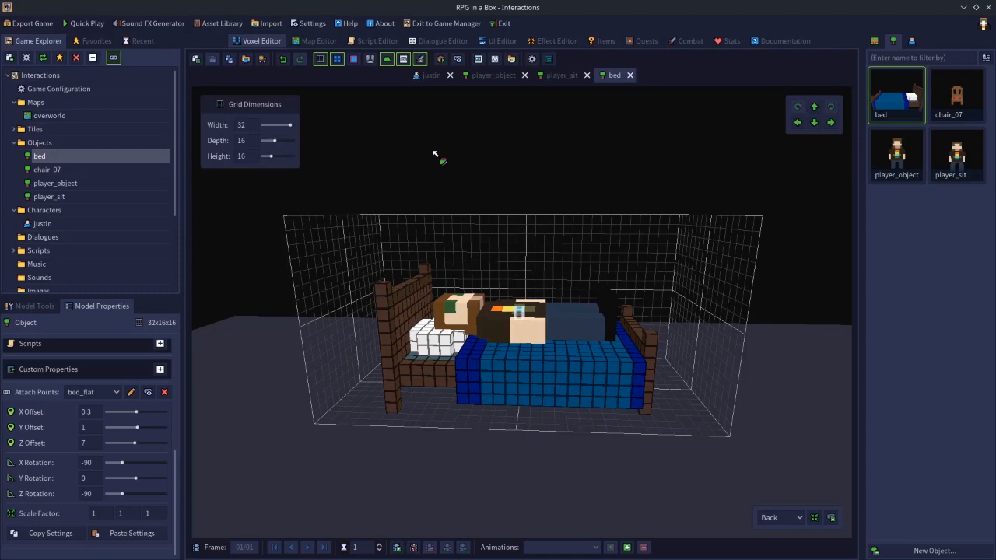
{"action": "double_click", "coordinate": [956, 95]}
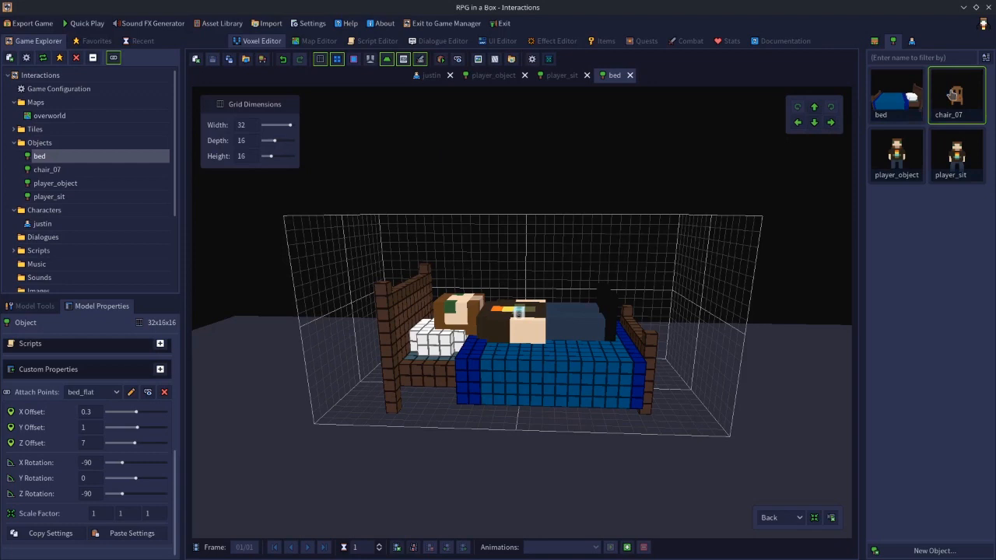
{"action": "middle_click_drag", "start_coordinate": [622, 369], "coordinate": [545, 386]}
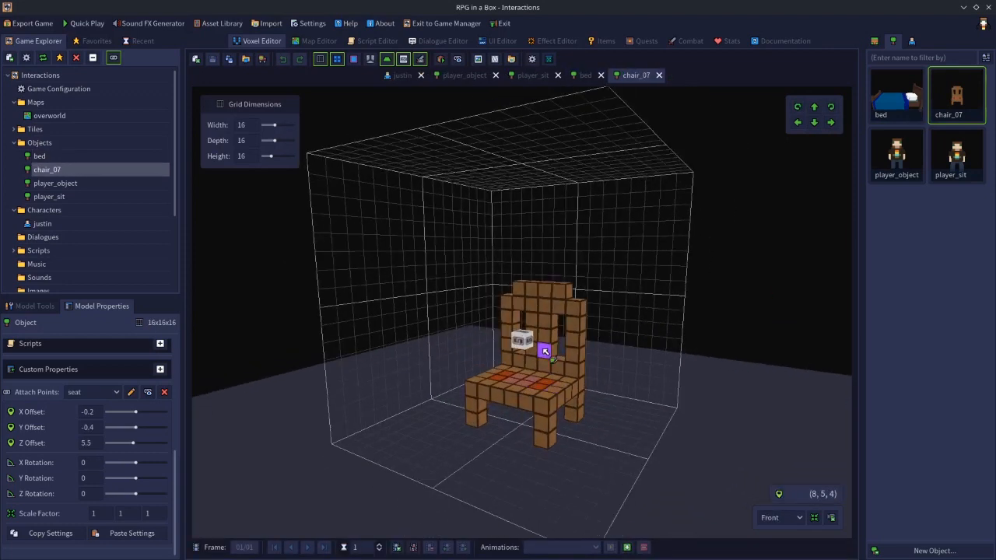
Step: Attach player_sit by its seat attach point to the chair's seat attach point as a preview and inspect the fit
{"action": "left_click", "coordinate": [457, 61]}
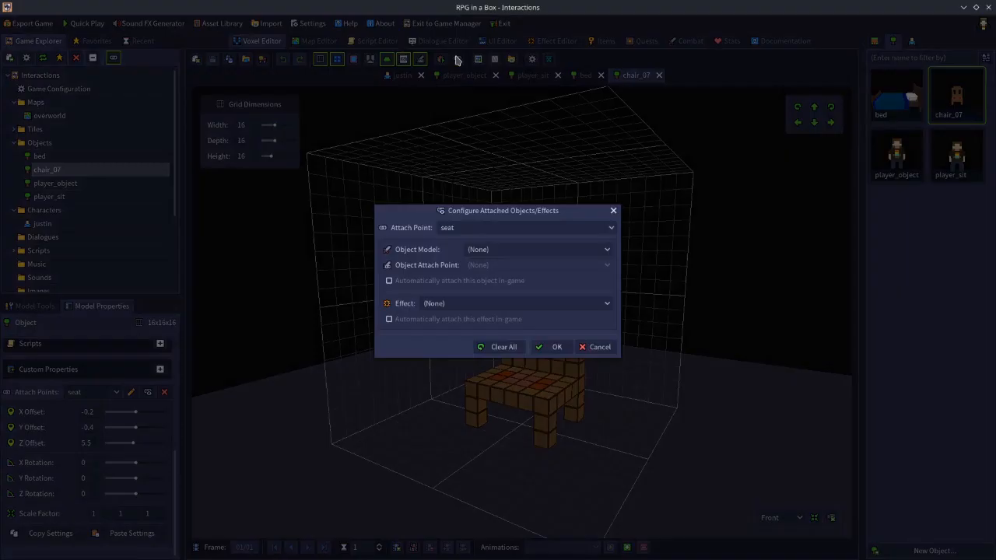
{"action": "left_click", "coordinate": [469, 249]}
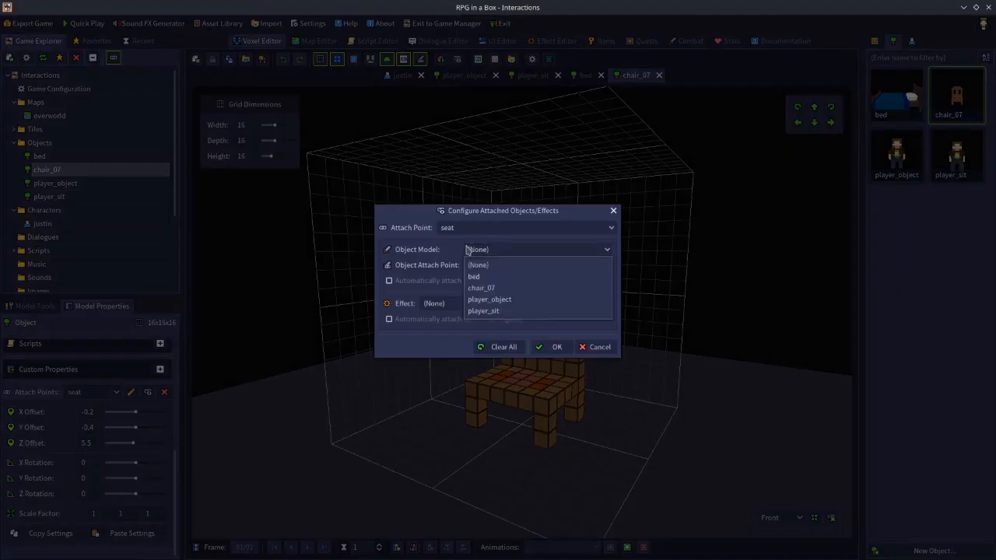
{"action": "left_click", "coordinate": [490, 311]}
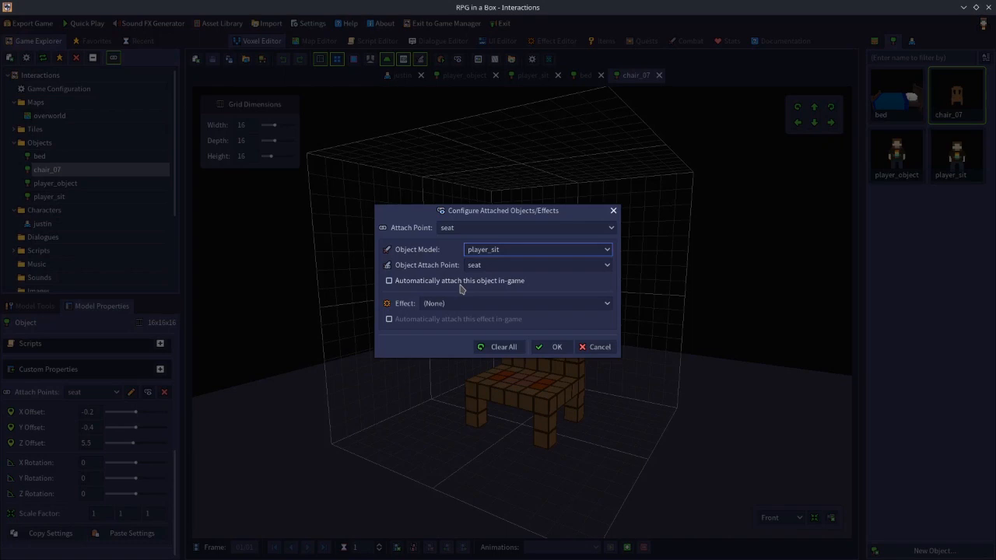
{"action": "left_click", "coordinate": [555, 347]}
{"action": "right_click_drag", "start_coordinate": [600, 434], "coordinate": [536, 462]}
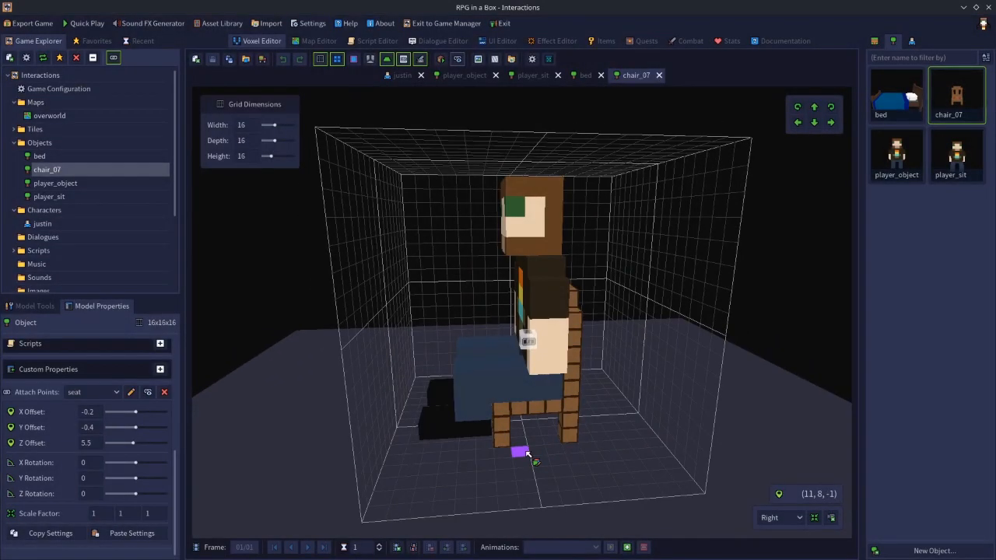
{"action": "right_click_drag", "start_coordinate": [485, 503], "coordinate": [560, 464]}
Step: Try a scale factor of 0.7 on all three axes for the chair's seat attach point
{"action": "left_click", "coordinate": [93, 514]}
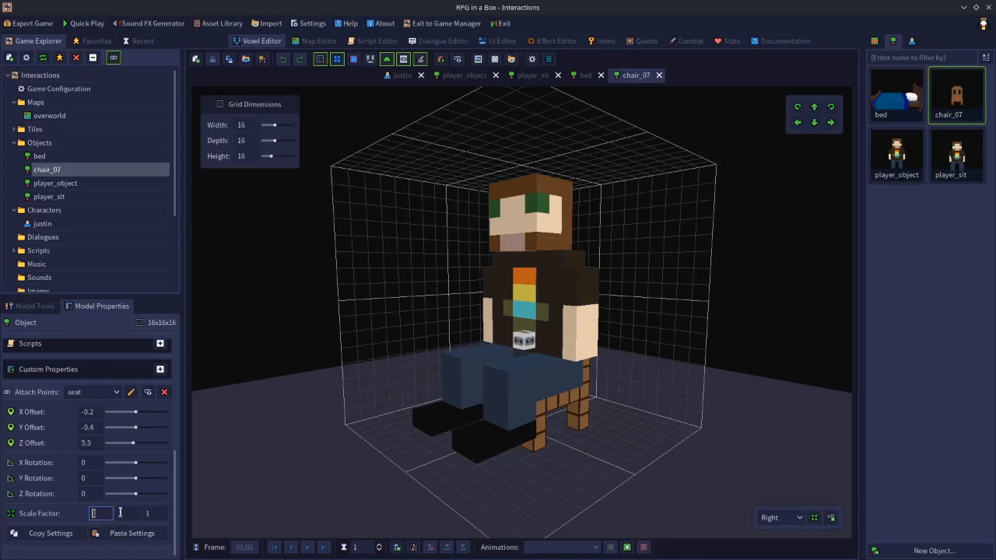
{"action": "key", "text": "Return"}
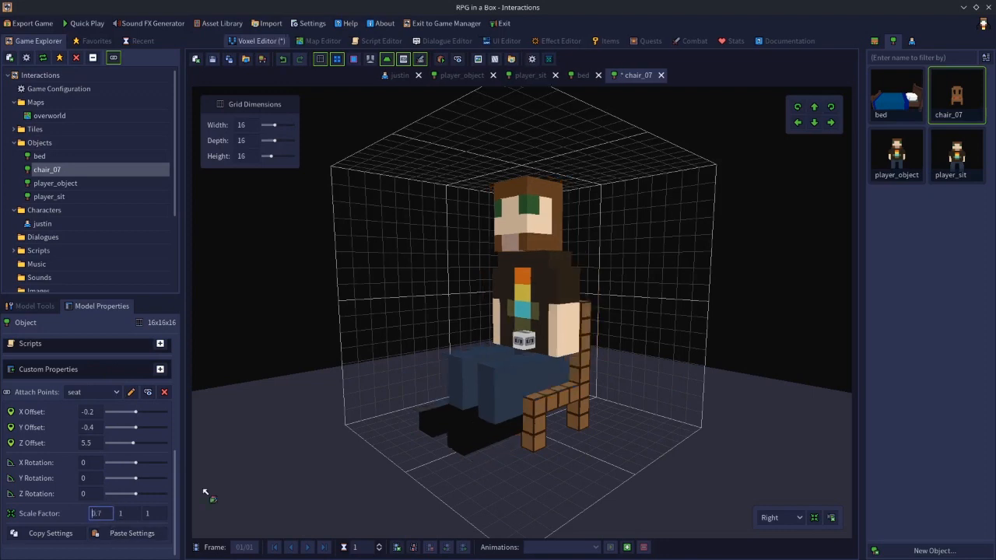
{"action": "left_click", "coordinate": [133, 511]}
{"action": "type", "text": "0.7"}
{"action": "key", "text": "Return"}
{"action": "left_click", "coordinate": [155, 514]}
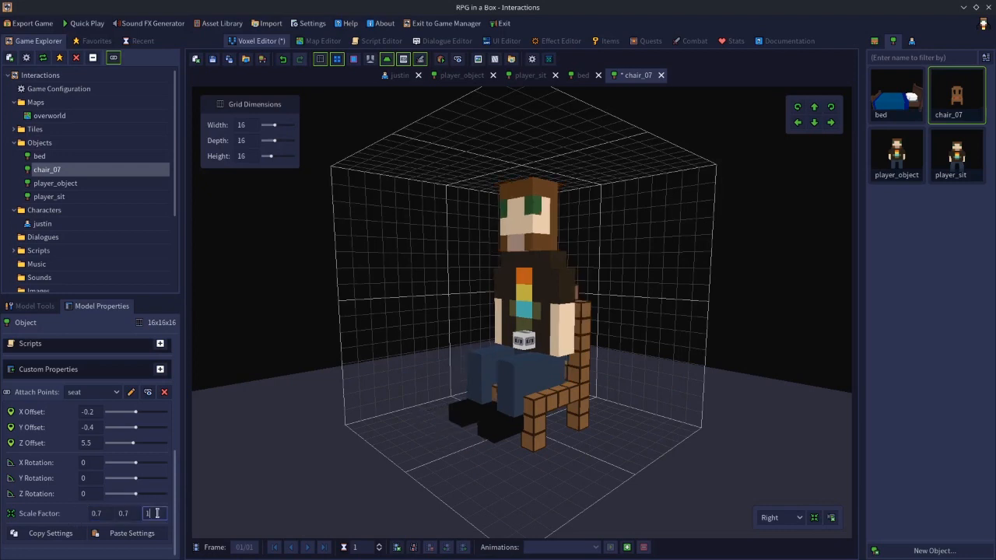
{"action": "type", "text": "0.7"}
{"action": "key", "text": "Return"}
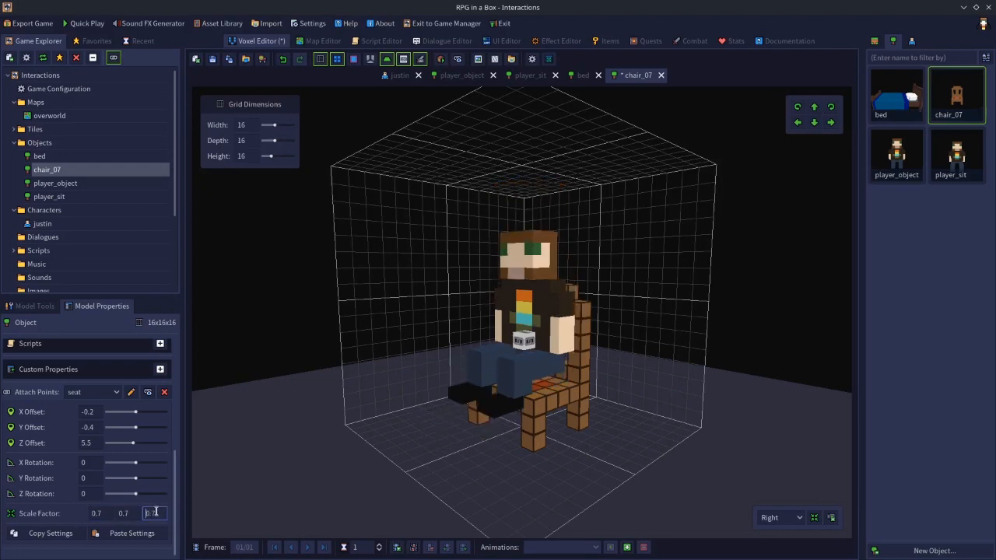
Step: Lower the seat attach point's Z Offset to 4.8 and check the seated figure from the side
{"action": "left_click", "coordinate": [101, 442]}
{"action": "scroll", "coordinate": [98, 444], "scroll_direction": "down", "scroll_amount": 6}
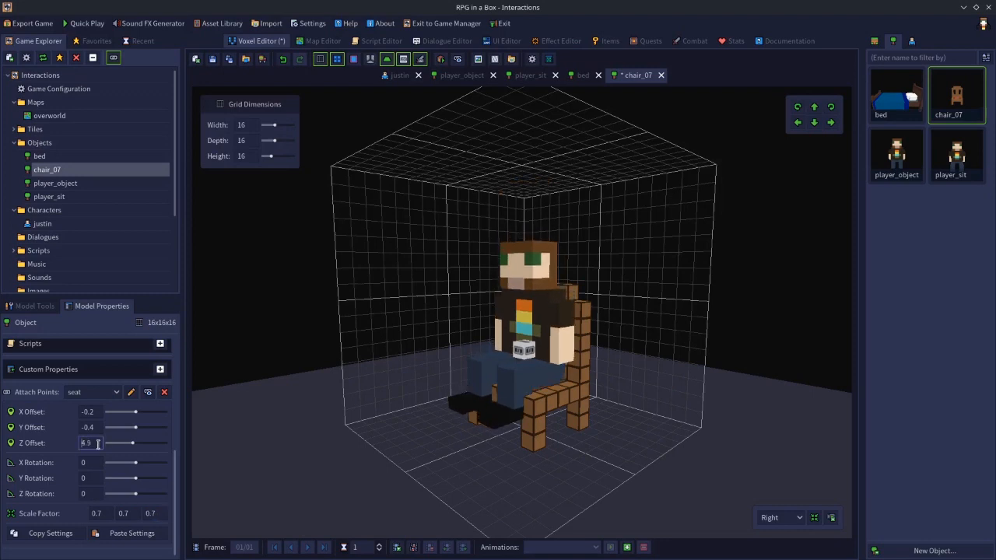
{"action": "scroll", "coordinate": [98, 443], "scroll_direction": "down", "scroll_amount": 1}
{"action": "right_click_drag", "start_coordinate": [395, 458], "coordinate": [460, 452]}
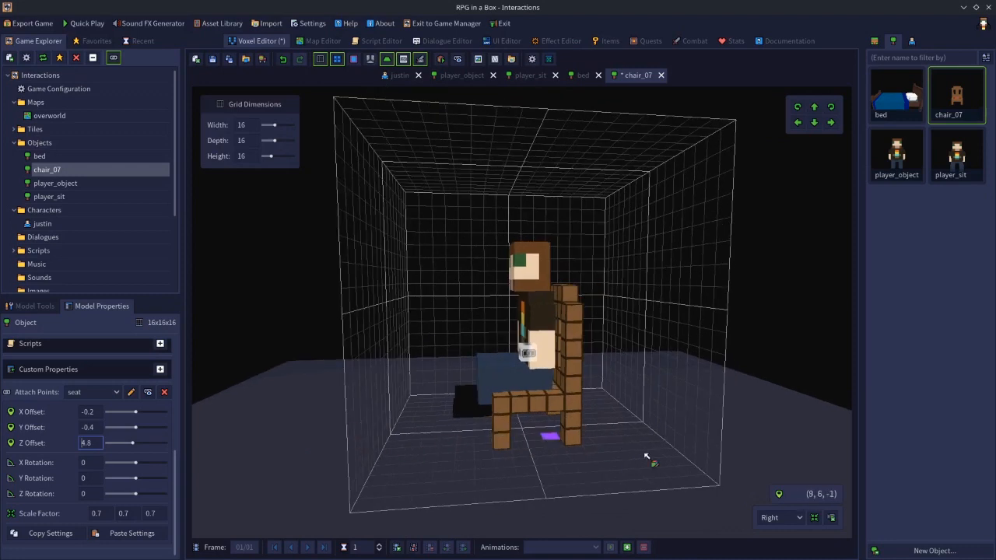
{"action": "right_click_drag", "start_coordinate": [645, 457], "coordinate": [495, 462]}
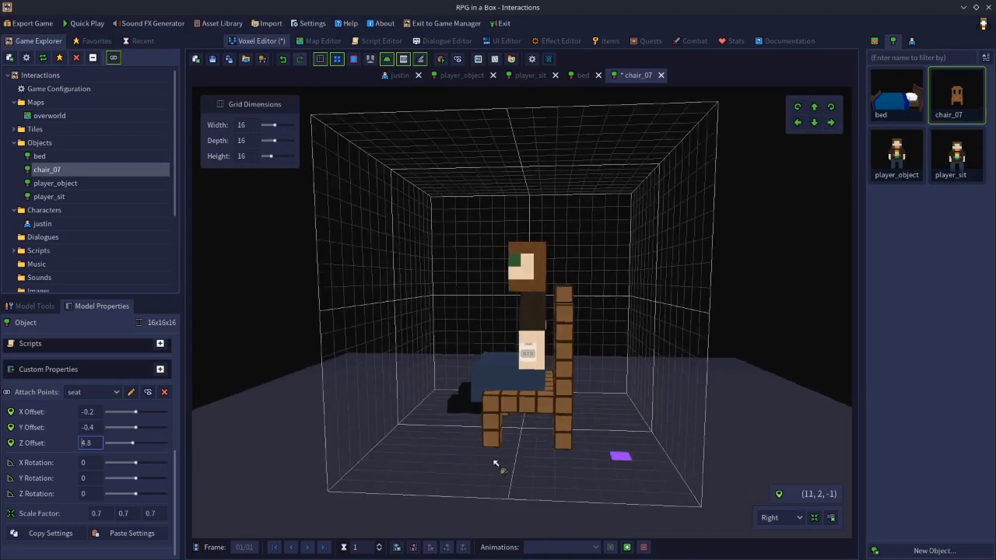
Step: Set the seat attach point's X Offset to -0.1 and its Y Offset to -0.9
{"action": "left_click", "coordinate": [93, 413]}
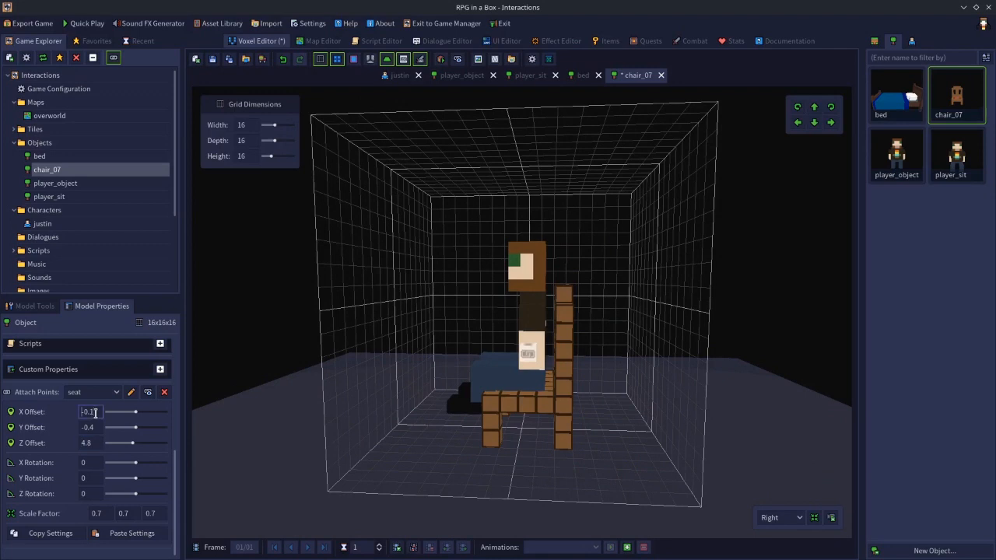
{"action": "left_click", "coordinate": [99, 428]}
{"action": "key", "text": "Down"}
{"action": "key", "text": "Down"}
{"action": "key", "text": "Down"}
{"action": "key", "text": "Down"}
{"action": "key", "text": "Down"}
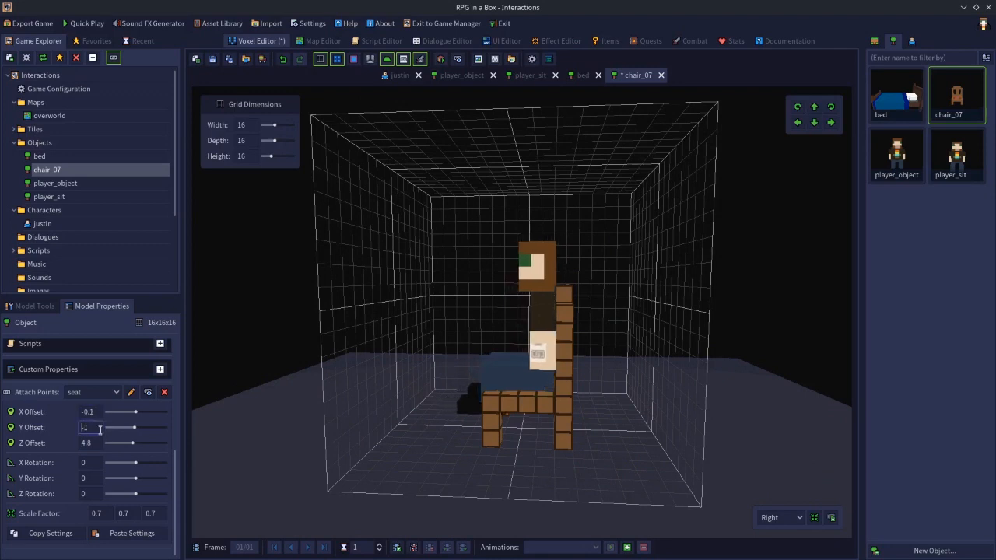
{"action": "middle_click_drag", "start_coordinate": [462, 429], "coordinate": [504, 447]}
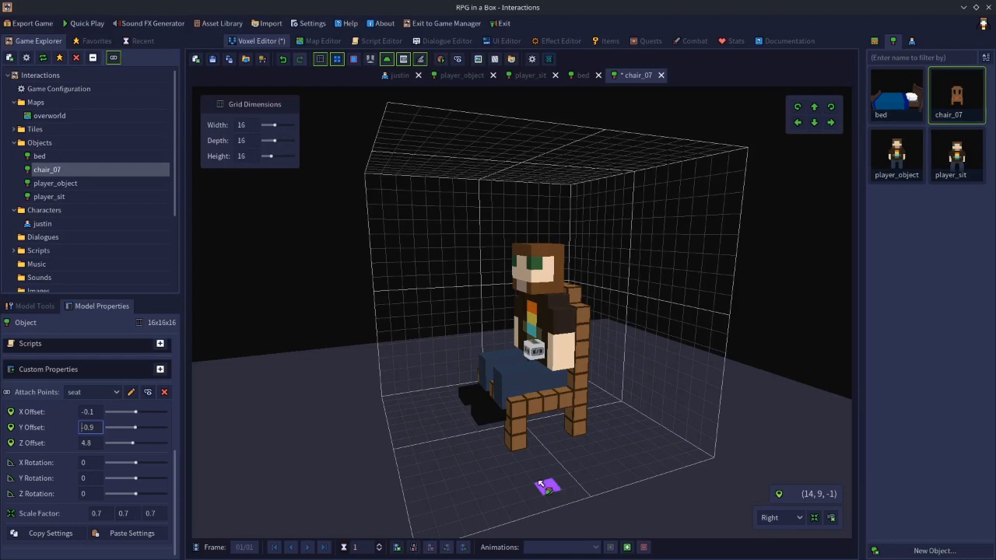
Step: Check the seat attach point on the player_sit model and return to chair_07
{"action": "left_click", "coordinate": [947, 162]}
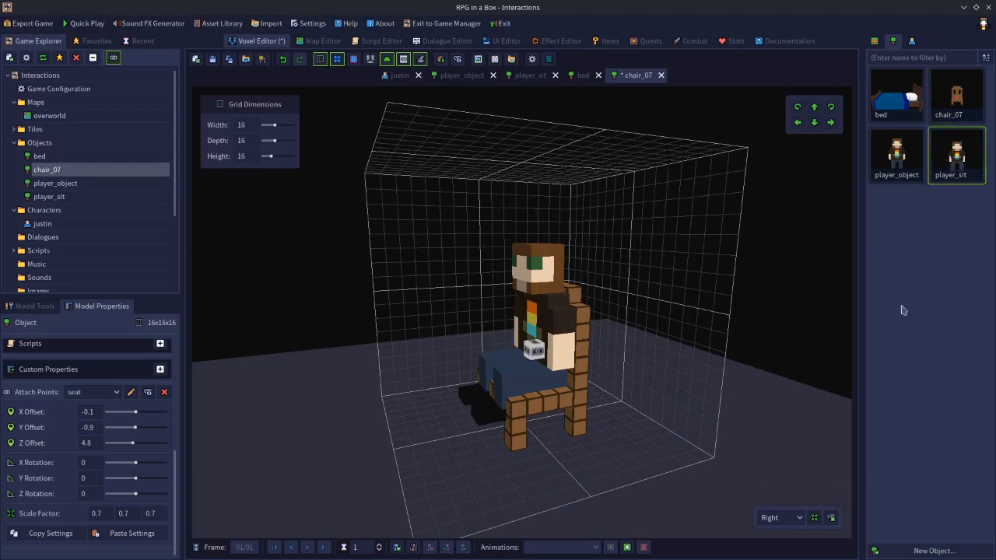
{"action": "double_click", "coordinate": [931, 158]}
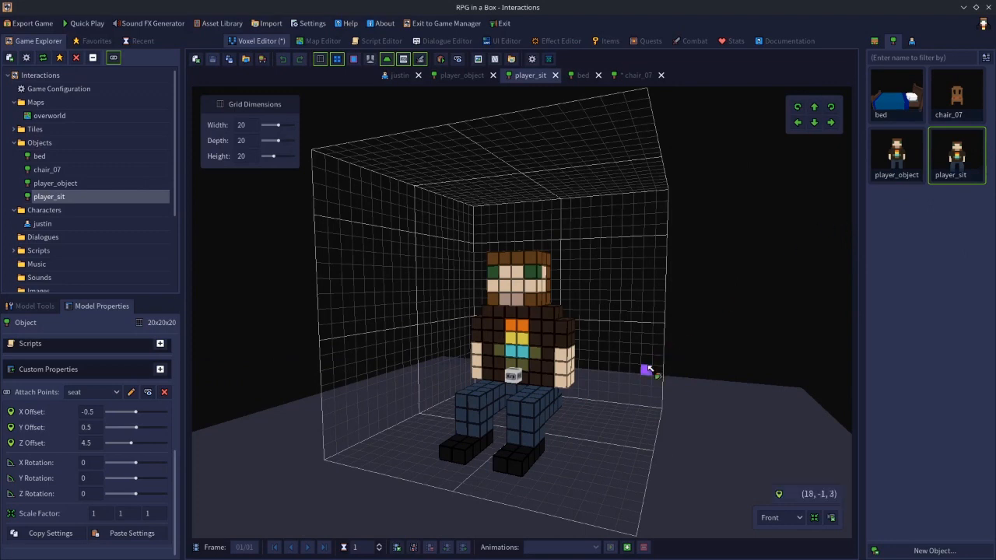
{"action": "left_click", "coordinate": [958, 111]}
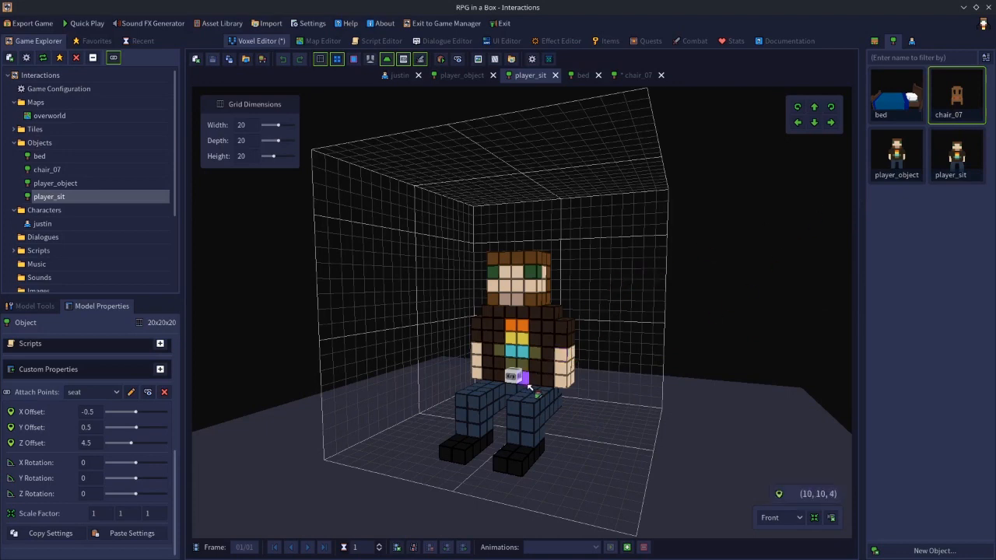
{"action": "double_click", "coordinate": [953, 99]}
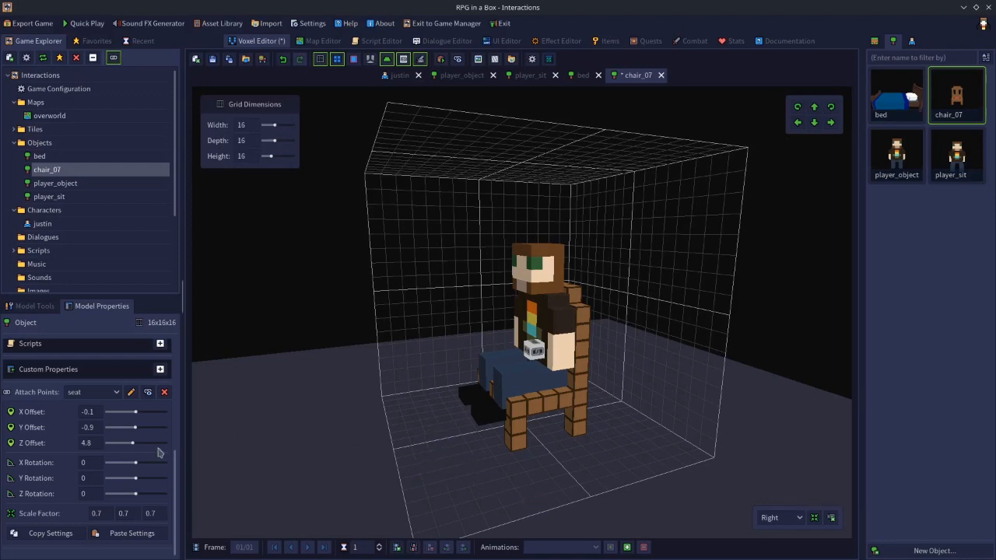
Step: Set the chair's seat attach point scale factor back to 1 on all three axes
{"action": "left_click", "coordinate": [109, 513]}
{"action": "type", "text": "1"}
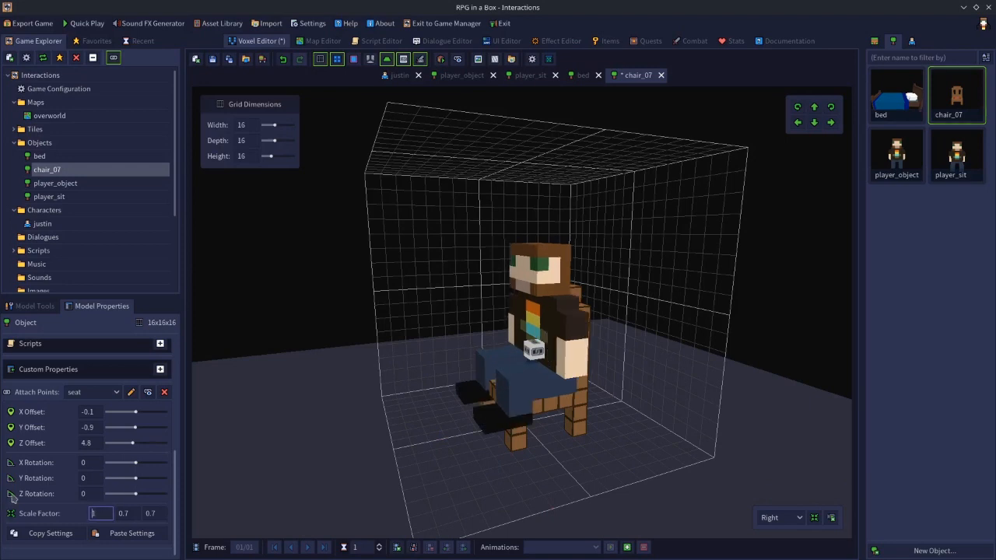
{"action": "left_click", "coordinate": [147, 513]}
{"action": "left_click", "coordinate": [134, 512]}
{"action": "type", "text": "1"}
{"action": "key", "text": "Return"}
{"action": "key", "text": "Tab"}
{"action": "type", "text": "1"}
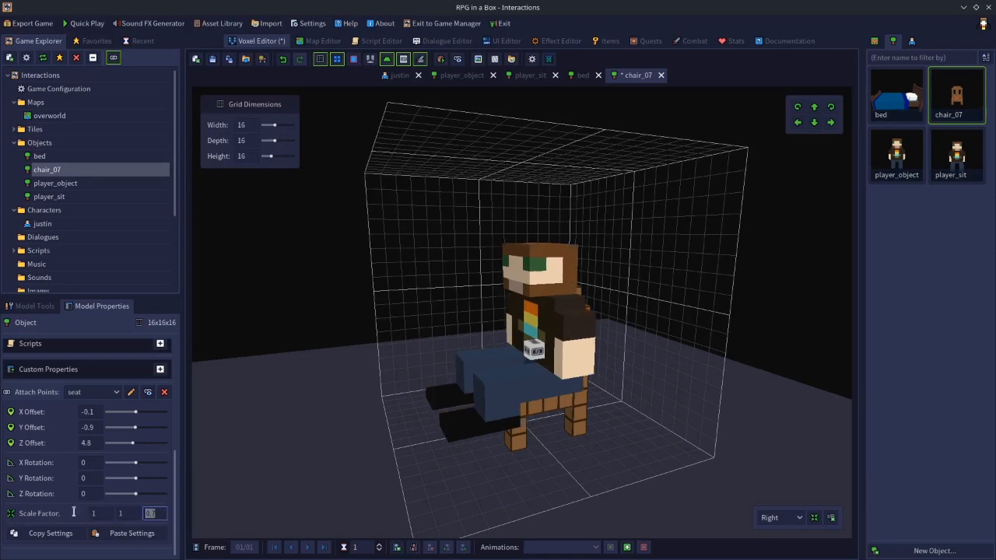
{"action": "key", "text": "Return"}
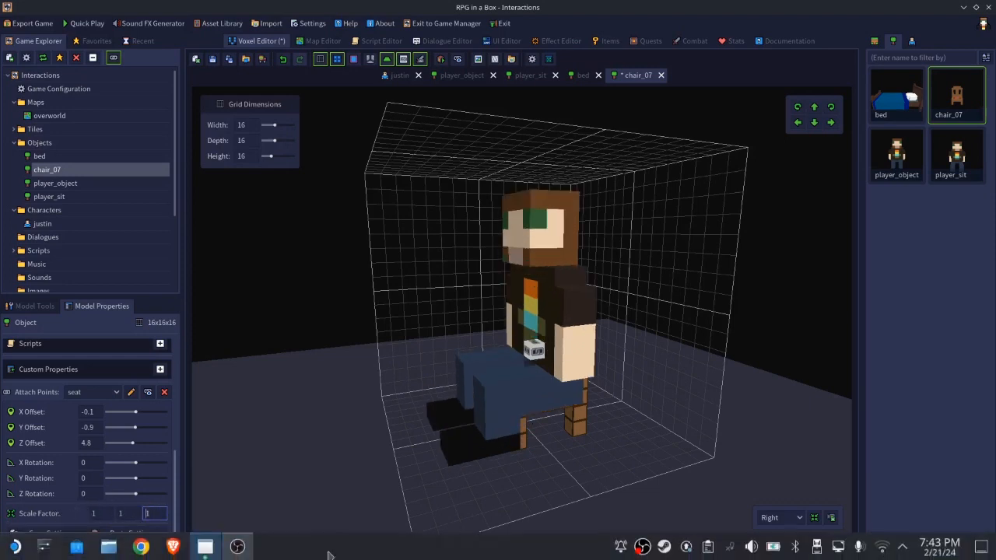
Step: Adjust the seat attach point's Z Offset up and down, settling on 4.6
{"action": "left_click", "coordinate": [98, 442]}
{"action": "scroll", "coordinate": [98, 442], "scroll_direction": "up", "scroll_amount": 8}
{"action": "scroll", "coordinate": [100, 440], "scroll_direction": "up", "scroll_amount": 2}
{"action": "scroll", "coordinate": [100, 440], "scroll_direction": "down", "scroll_amount": 1}
{"action": "middle_click_drag", "start_coordinate": [370, 451], "coordinate": [334, 472]}
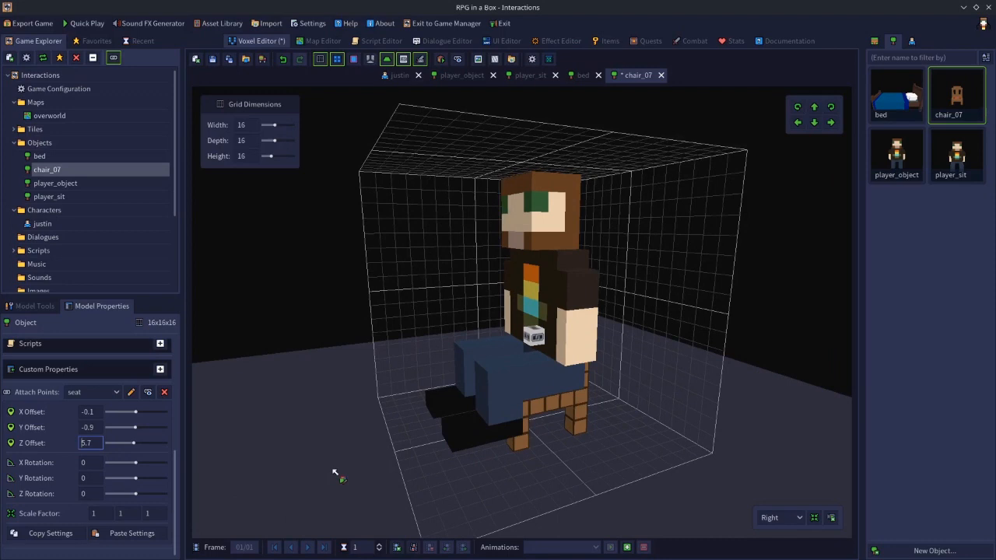
{"action": "middle_click_drag", "start_coordinate": [429, 469], "coordinate": [596, 433]}
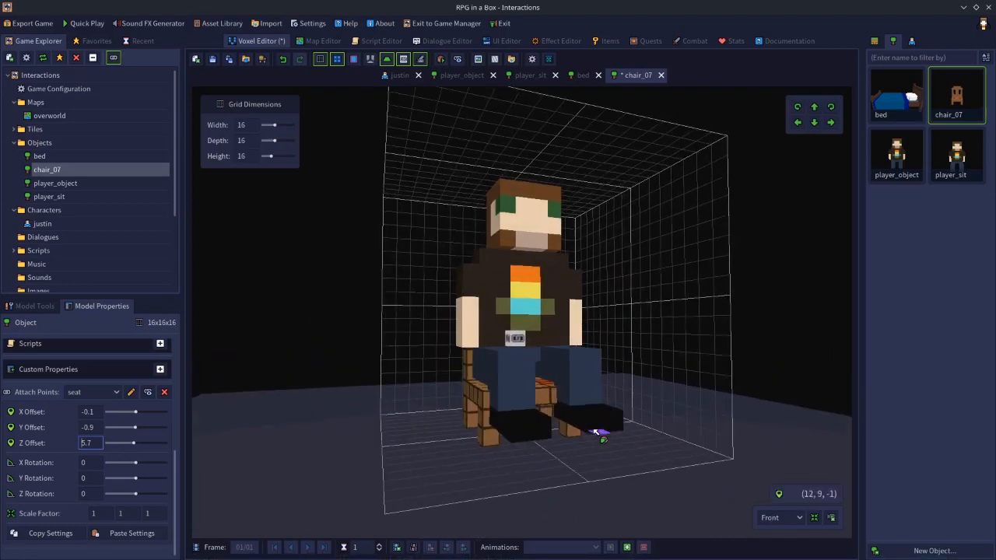
{"action": "scroll", "coordinate": [97, 443], "scroll_direction": "down", "scroll_amount": 14}
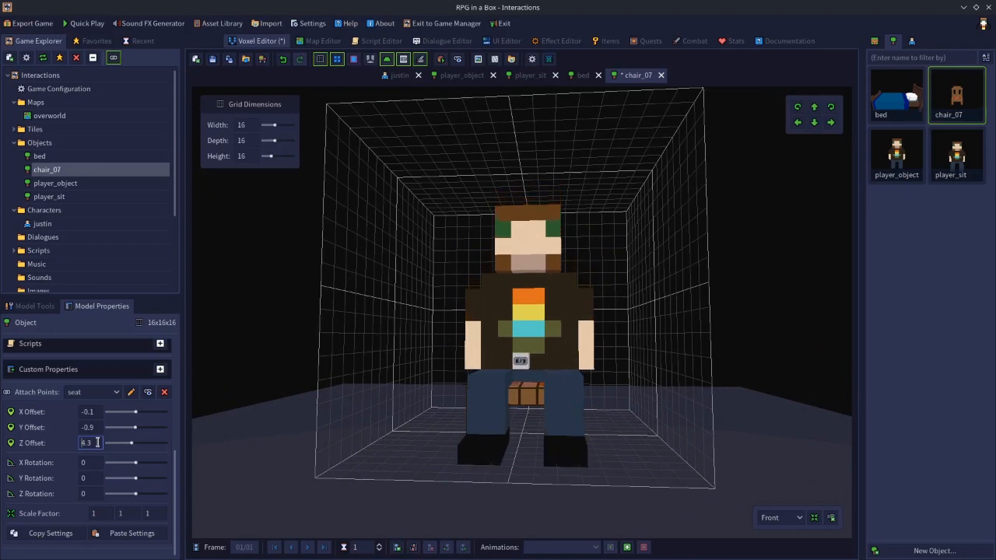
{"action": "scroll", "coordinate": [97, 443], "scroll_direction": "up", "scroll_amount": 2}
{"action": "scroll", "coordinate": [97, 443], "scroll_direction": "up", "scroll_amount": 1}
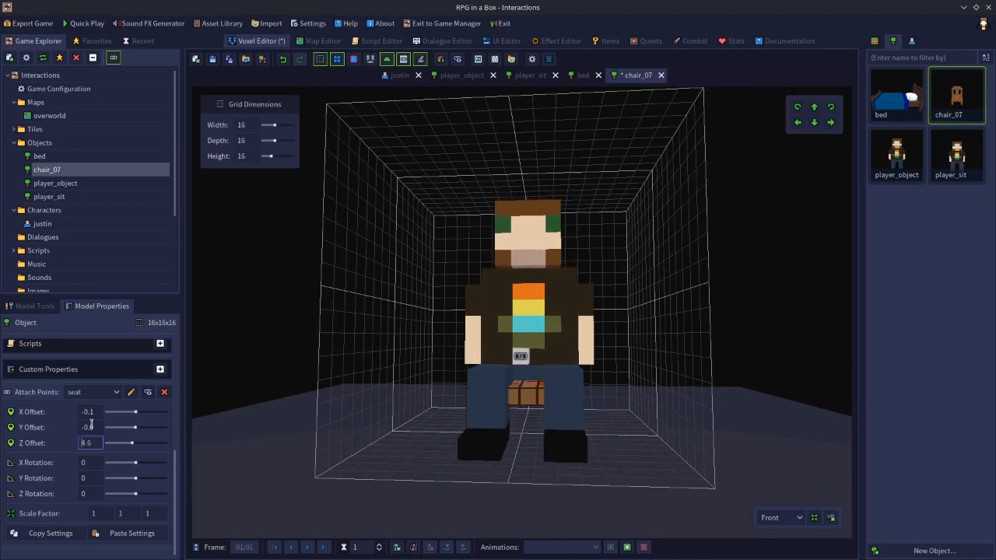
Step: Set the seat attach point's Y Offset to -0.5, checking the figure against the chair back from the side
{"action": "left_click", "coordinate": [100, 426]}
{"action": "middle_click_drag", "start_coordinate": [607, 399], "coordinate": [464, 412]}
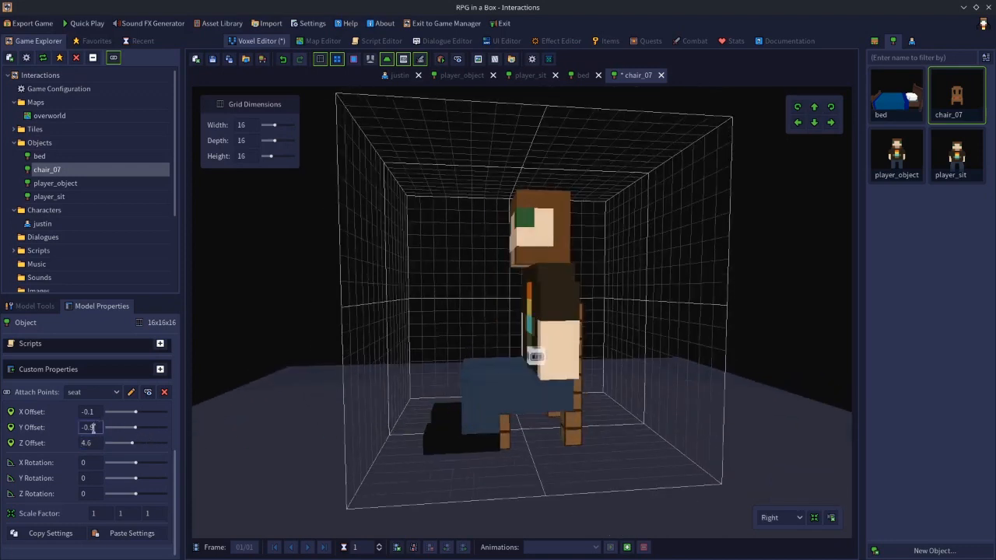
{"action": "scroll", "coordinate": [98, 423], "scroll_direction": "up", "scroll_amount": 1}
{"action": "scroll", "coordinate": [98, 423], "scroll_direction": "up", "scroll_amount": 3}
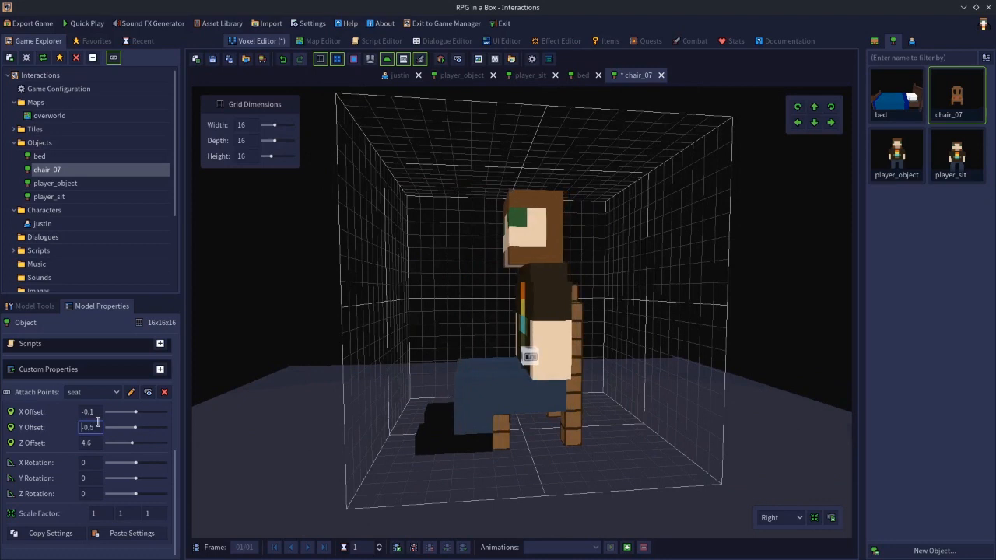
{"action": "middle_click_drag", "start_coordinate": [649, 435], "coordinate": [623, 441]}
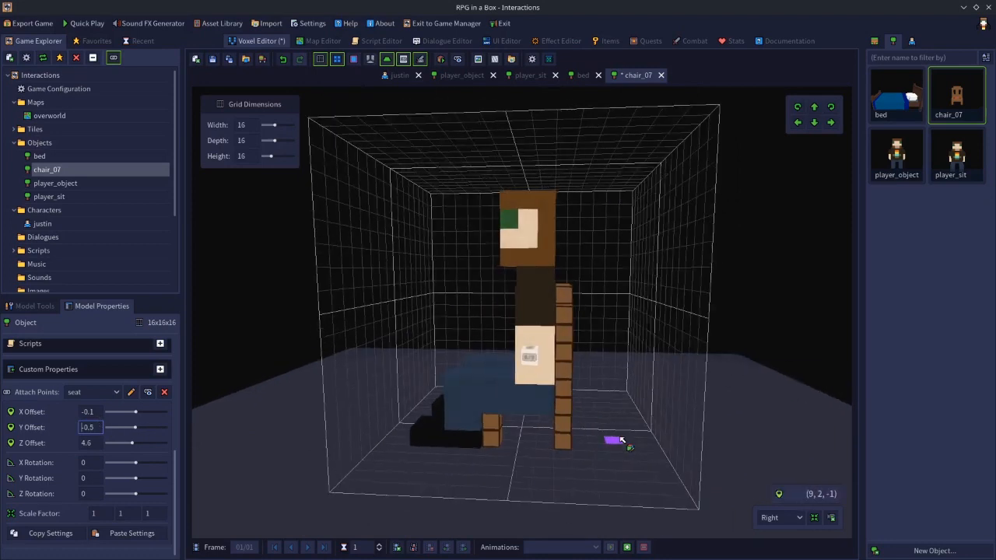
{"action": "scroll", "coordinate": [95, 426], "scroll_direction": "up", "scroll_amount": 1}
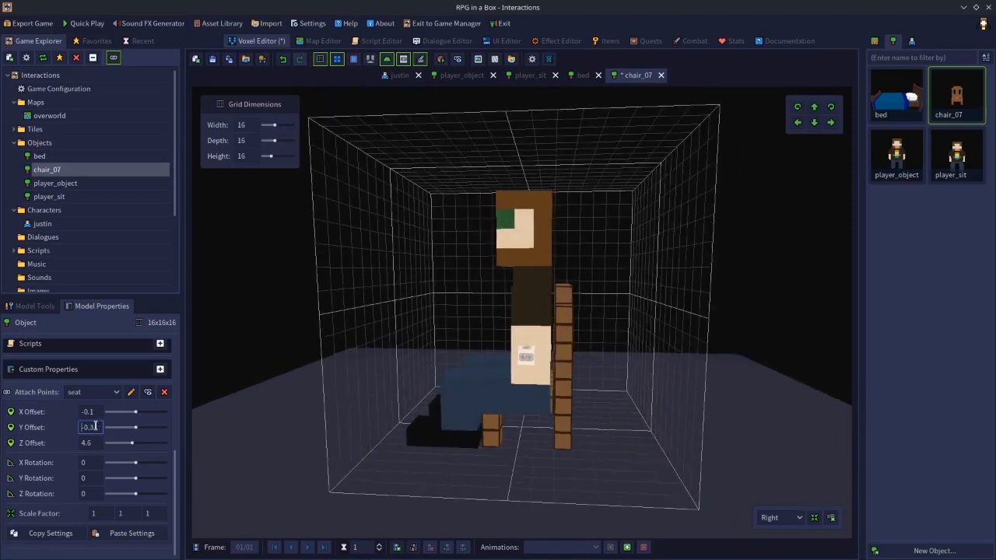
{"action": "scroll", "coordinate": [95, 426], "scroll_direction": "down", "scroll_amount": 1}
{"action": "middle_click_drag", "start_coordinate": [338, 488], "coordinate": [612, 402]}
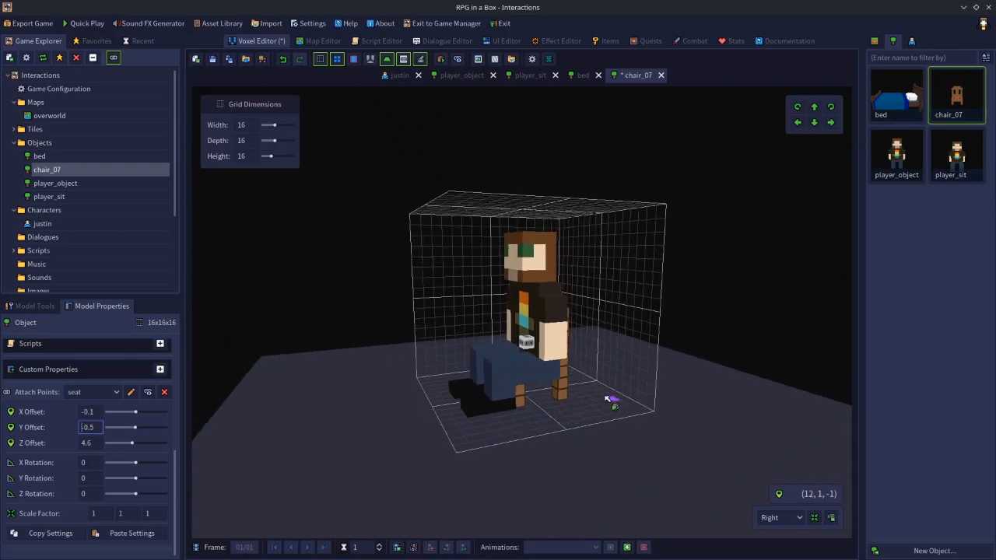
Step: Save the chair_07 model and switch back to the bed model to view the lying figure
{"action": "left_click", "coordinate": [212, 59]}
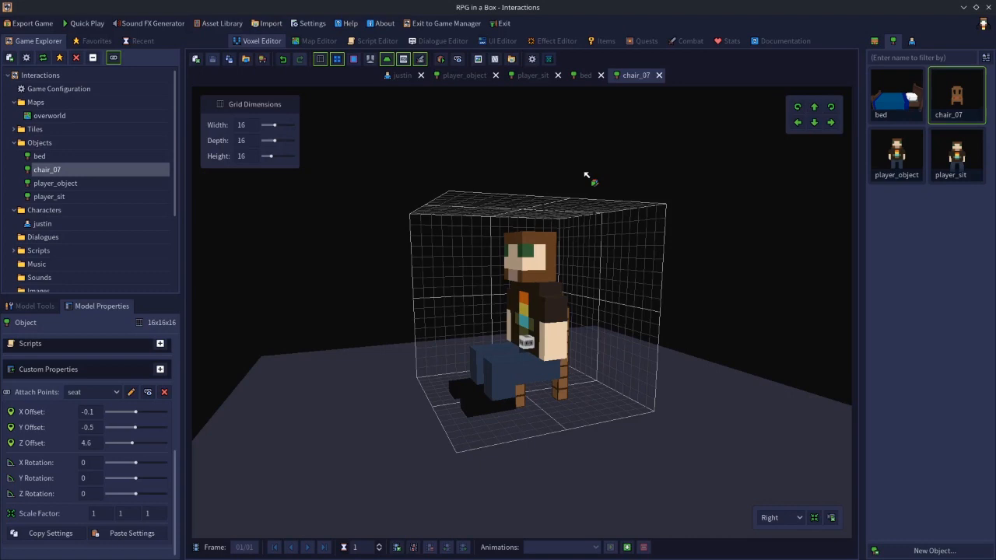
{"action": "left_click", "coordinate": [897, 102]}
{"action": "right_click_drag", "start_coordinate": [533, 423], "coordinate": [283, 427]}
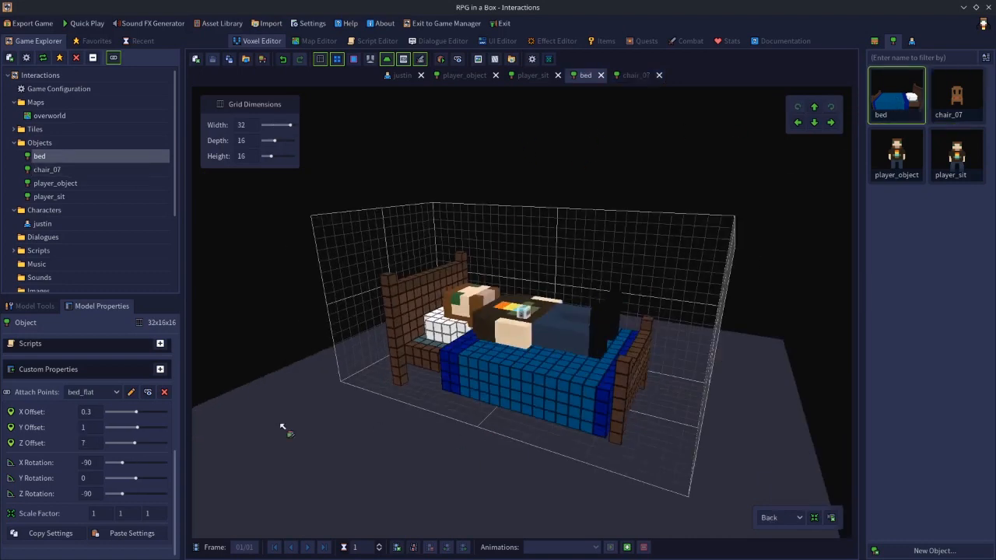
Step: Cut all the Bauxite code from the bed's quick script for reuse and leave the script builder without applying the deletion
{"action": "left_click", "coordinate": [160, 347]}
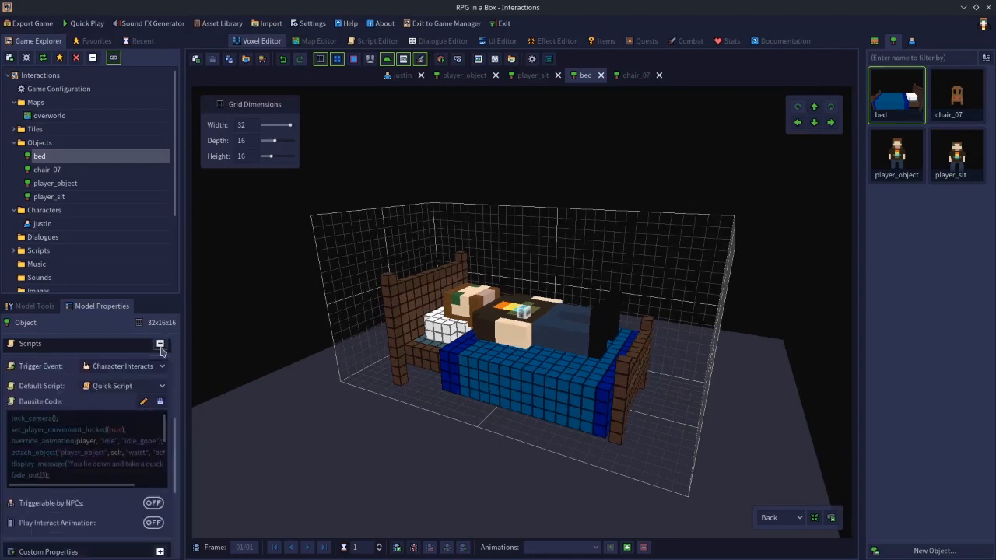
{"action": "left_click", "coordinate": [146, 403]}
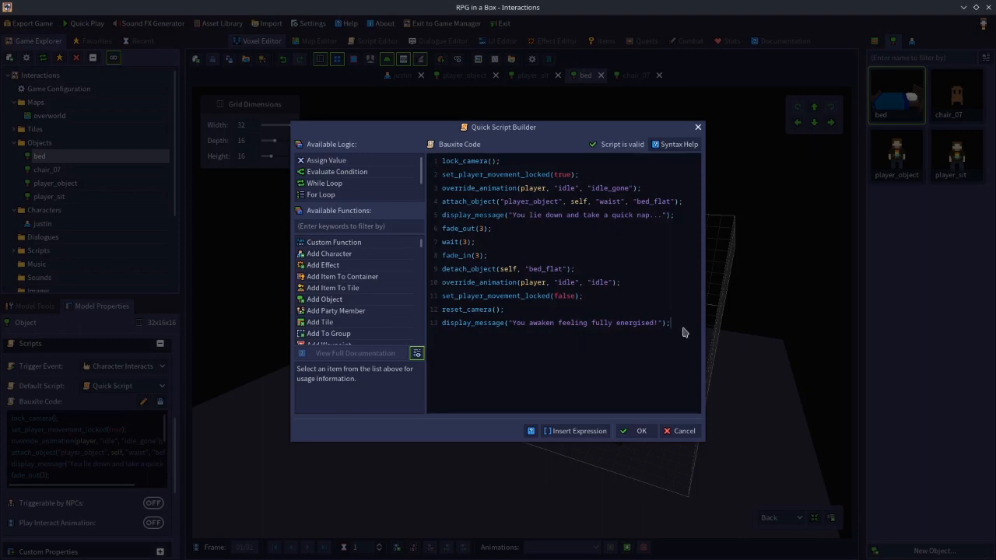
{"action": "left_click_drag", "start_coordinate": [684, 332], "coordinate": [378, 161]}
{"action": "key", "text": "Delete"}
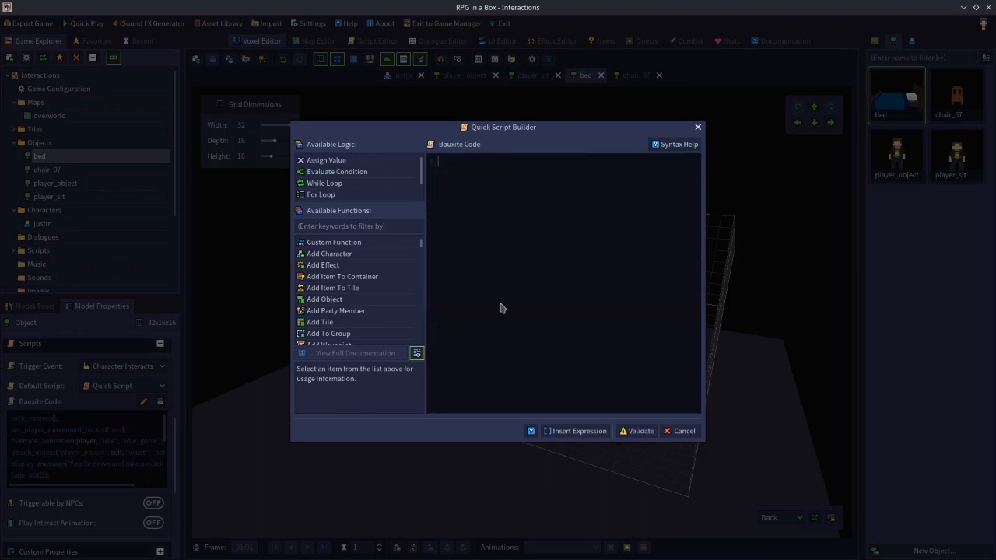
{"action": "left_click", "coordinate": [681, 433]}
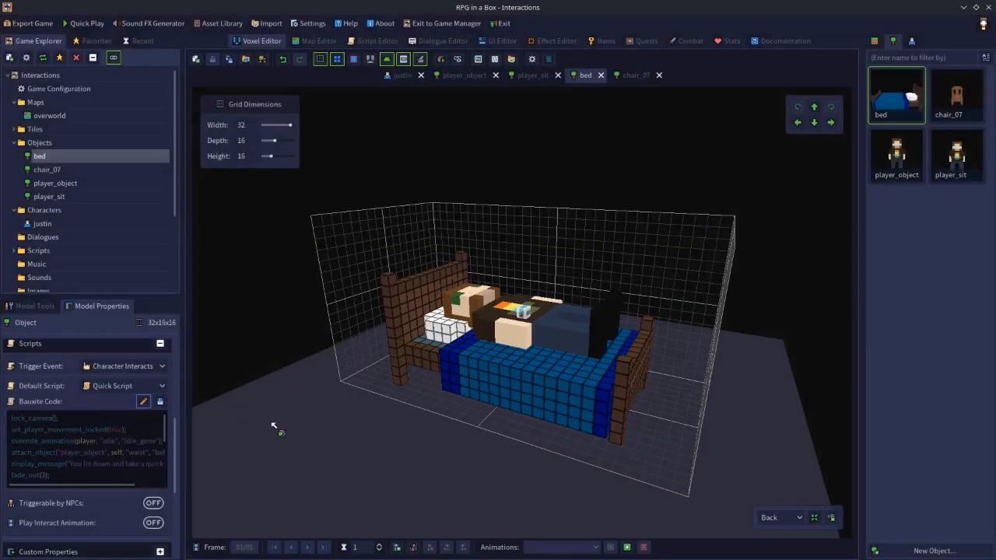
Step: Set the bed model's default script to (None) and save the model
{"action": "left_click", "coordinate": [161, 388]}
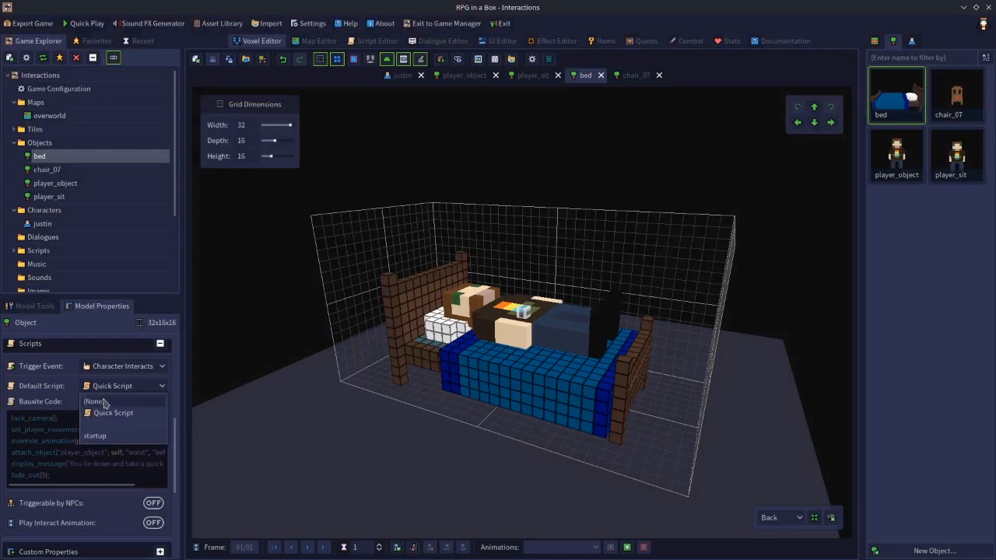
{"action": "left_click", "coordinate": [101, 401]}
{"action": "left_click", "coordinate": [212, 60]}
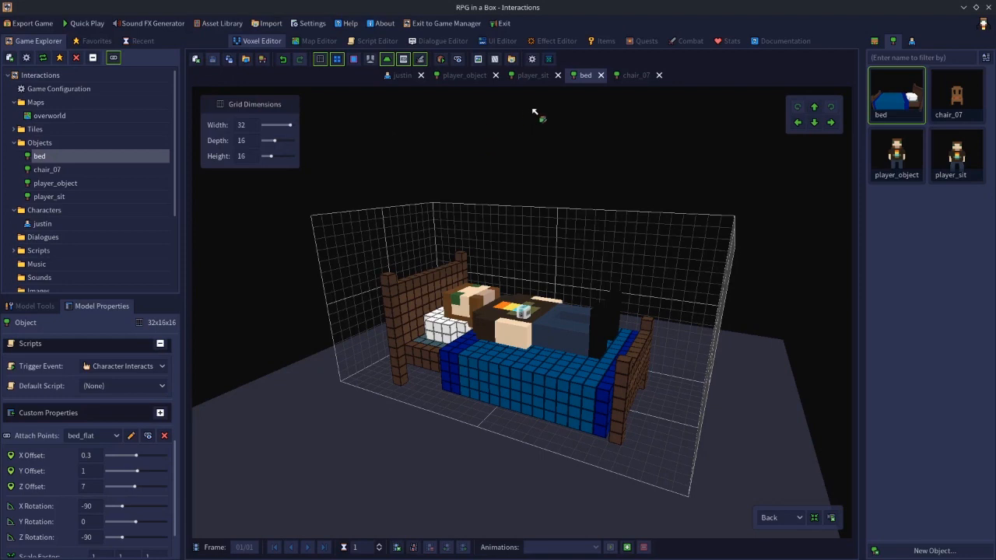
Step: Place a bed in the overworld room, rotated so its headboard stands against the back wall near the right corner
{"action": "left_click", "coordinate": [316, 41]}
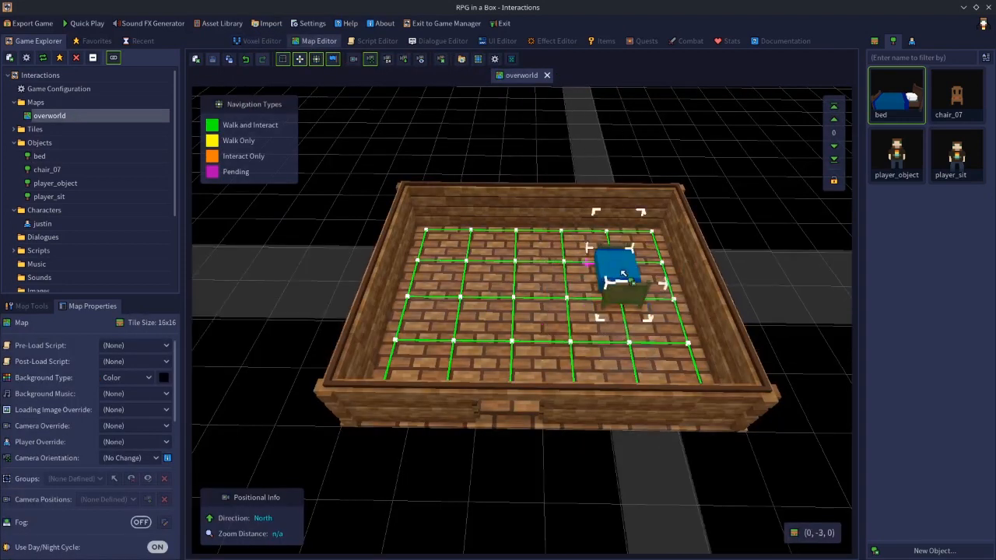
{"action": "key", "text": "r"}
{"action": "key", "text": "r"}
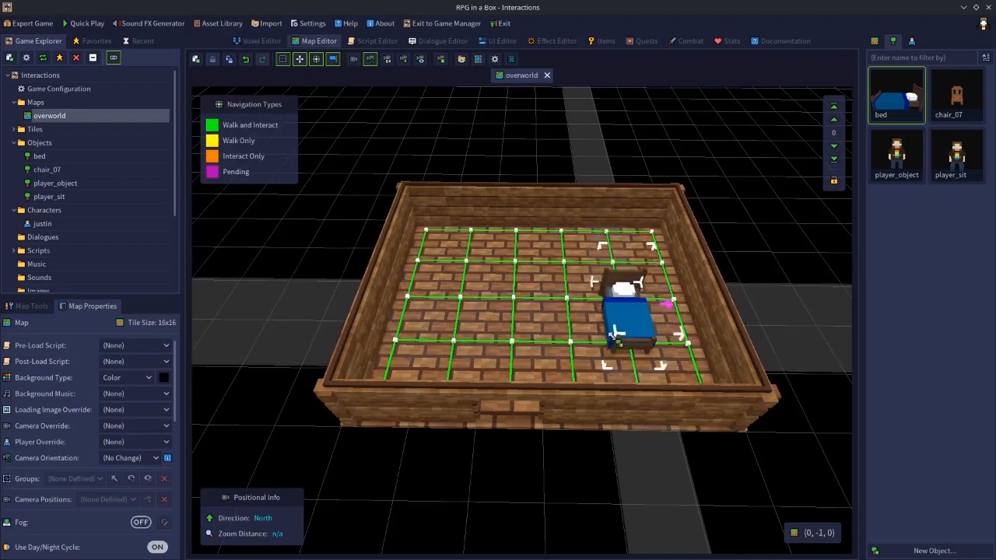
{"action": "left_click", "coordinate": [613, 267]}
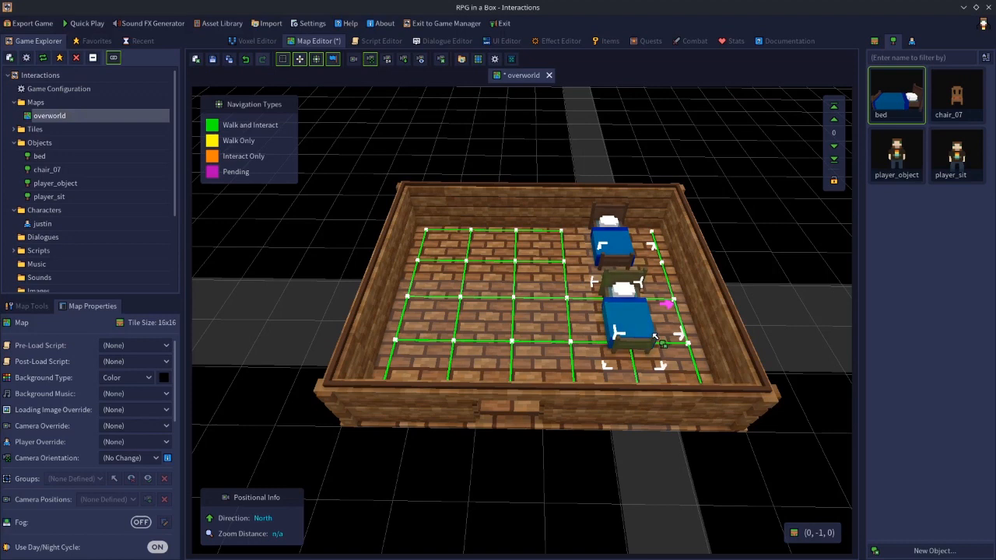
Step: Link both of the bed's tiles to the neighbouring floor tiles with Interact Only navigation
{"action": "key", "text": "n"}
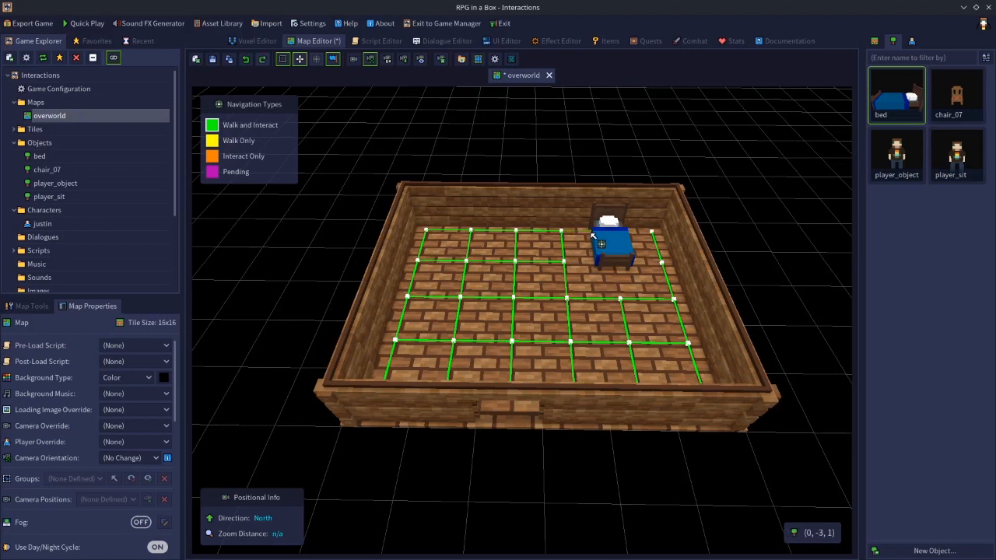
{"action": "key", "text": "Tab"}
{"action": "key", "text": "Tab"}
{"action": "mouse_move", "coordinate": [566, 232]}
{"action": "left_mouse_down"}
{"action": "mouse_move", "coordinate": [627, 232]}
{"action": "mouse_move", "coordinate": [616, 235]}
{"action": "left_mouse_up"}
{"action": "left_click_drag", "start_coordinate": [564, 262], "coordinate": [656, 260]}
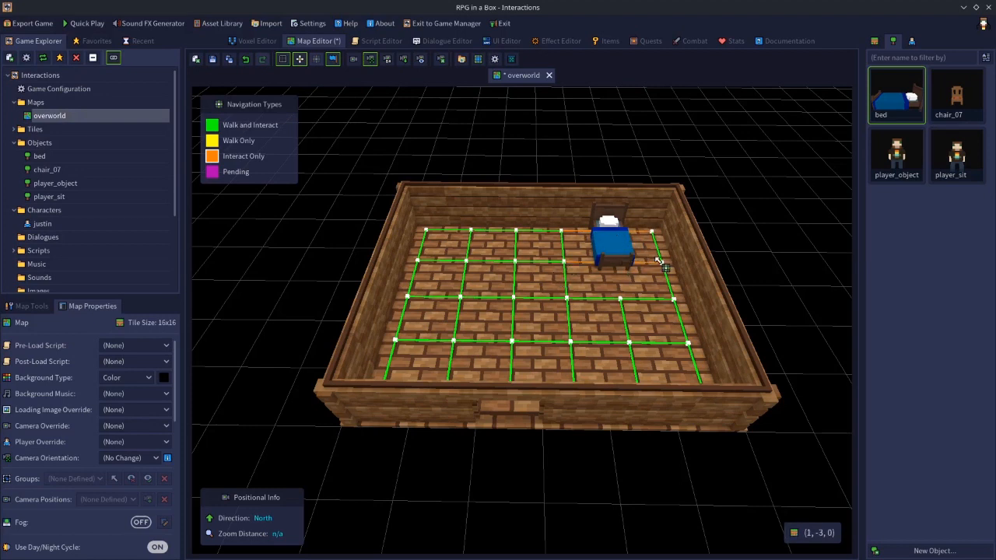
{"action": "left_click_drag", "start_coordinate": [619, 298], "coordinate": [621, 274]}
Step: Place chair_07 against the back wall facing the room and link its tile to the neighbouring tiles with Interact Only navigation
{"action": "left_click", "coordinate": [957, 123]}
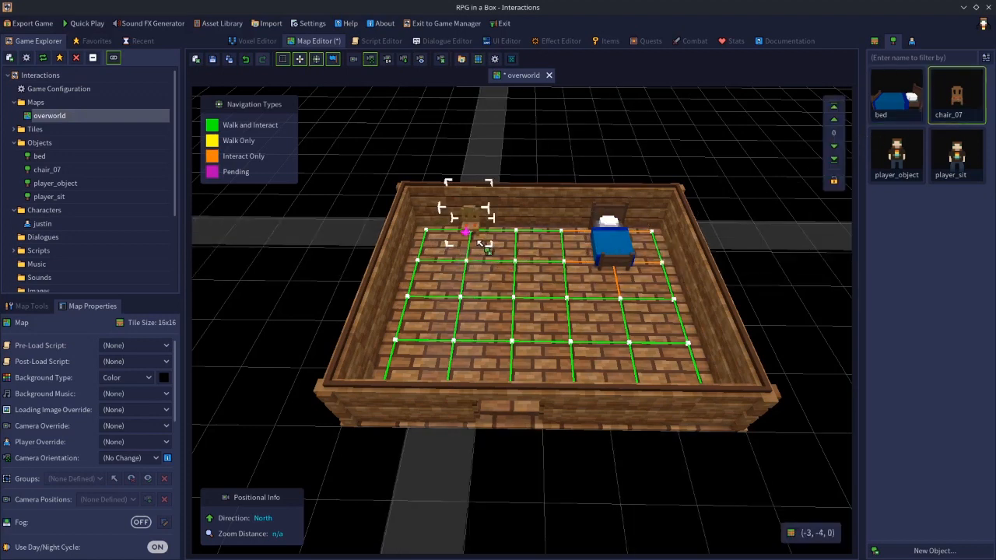
{"action": "left_click", "coordinate": [480, 243]}
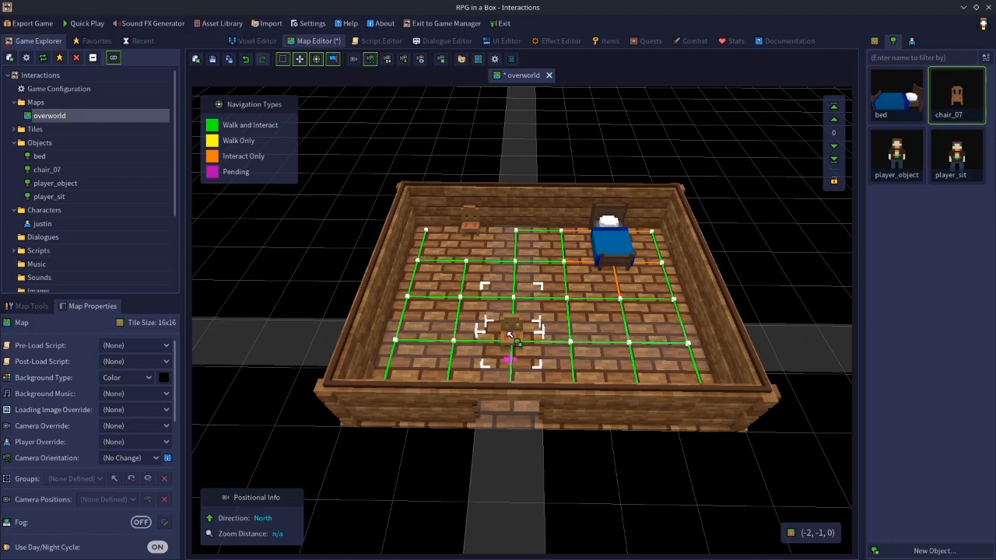
{"action": "key", "text": "n"}
{"action": "scroll", "coordinate": [532, 240], "scroll_direction": "down", "scroll_amount": 2}
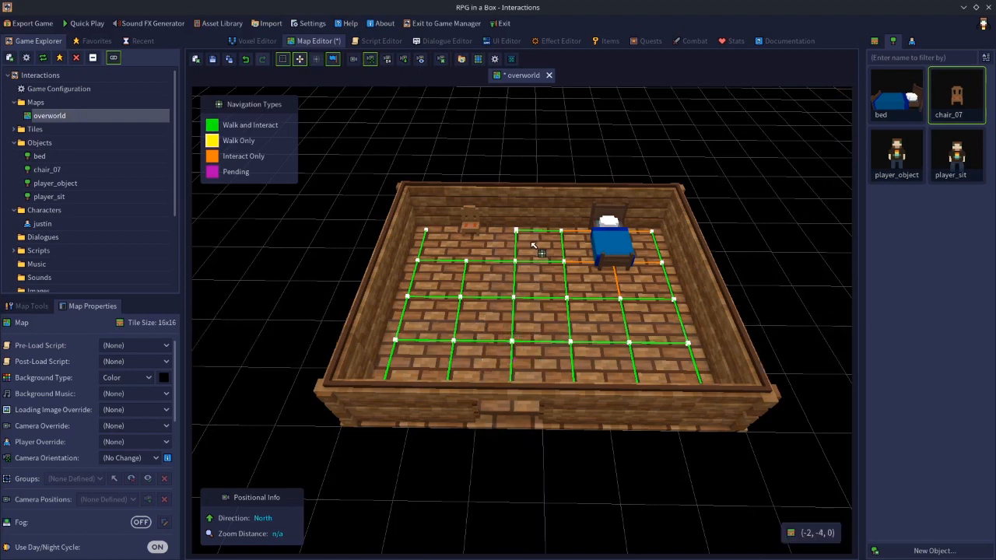
{"action": "mouse_move", "coordinate": [516, 231]}
{"action": "left_mouse_down"}
{"action": "mouse_move", "coordinate": [425, 232]}
{"action": "mouse_move", "coordinate": [475, 236]}
{"action": "left_mouse_up"}
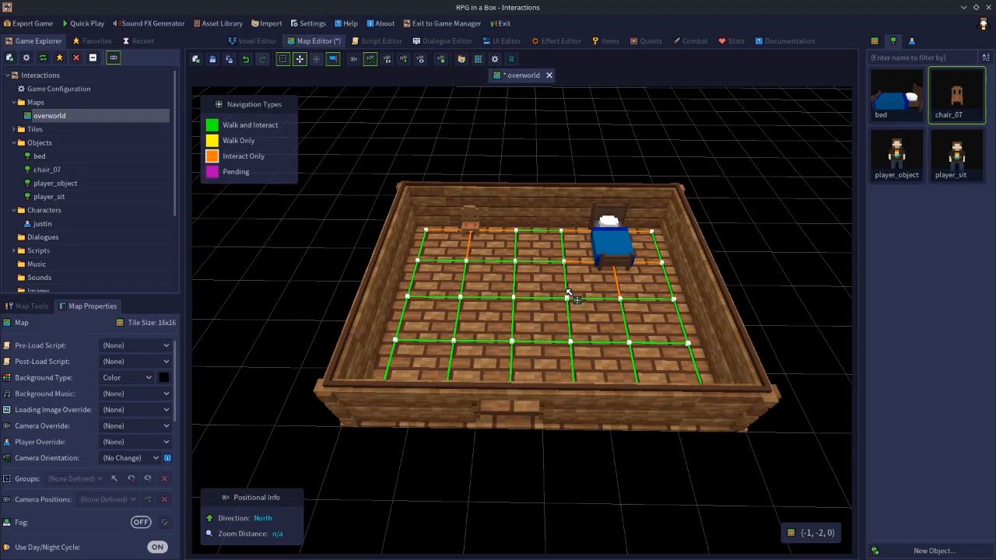
Step: Give the bed placed in the overworld map the entity ID bed_1
{"action": "key", "text": "e"}
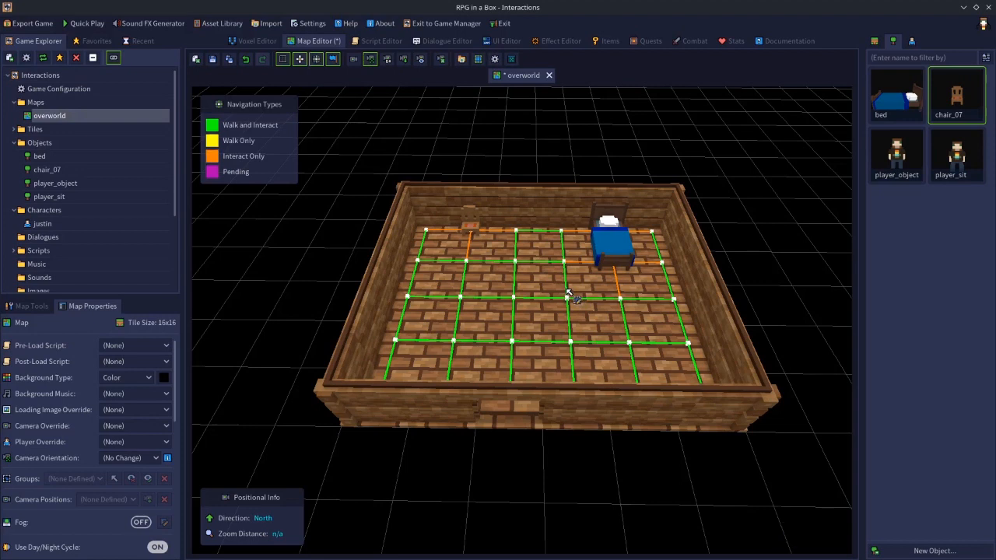
{"action": "left_click", "coordinate": [607, 240]}
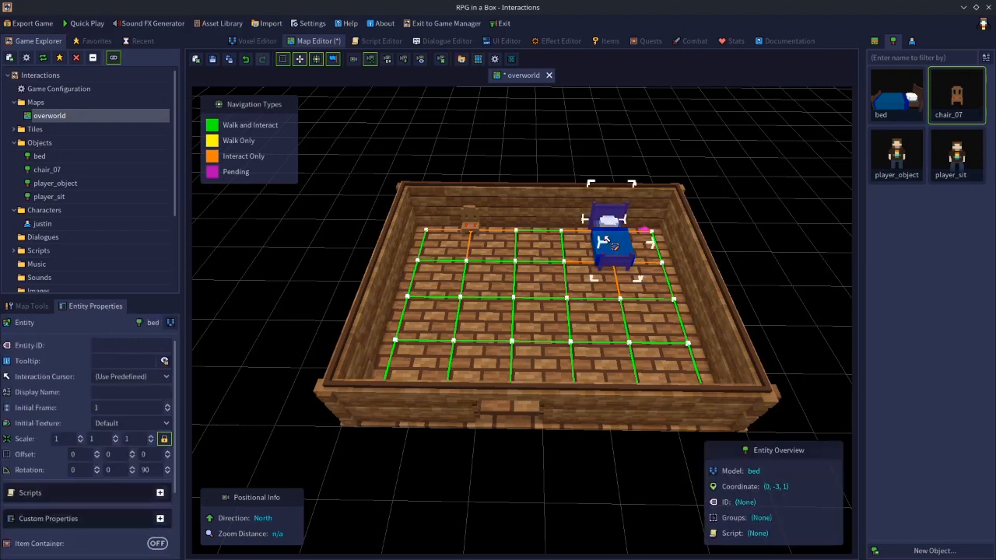
{"action": "left_click", "coordinate": [113, 349]}
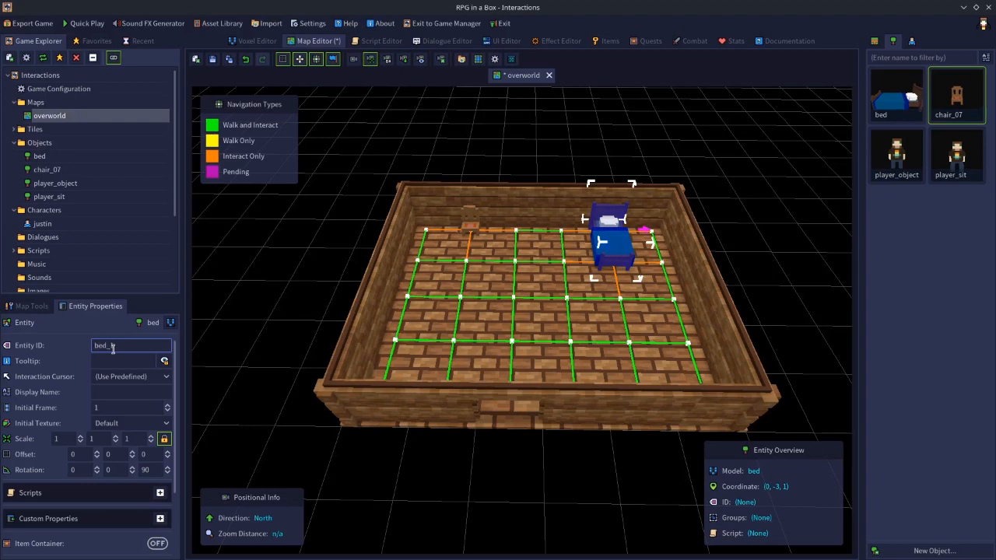
{"action": "left_click", "coordinate": [760, 218]}
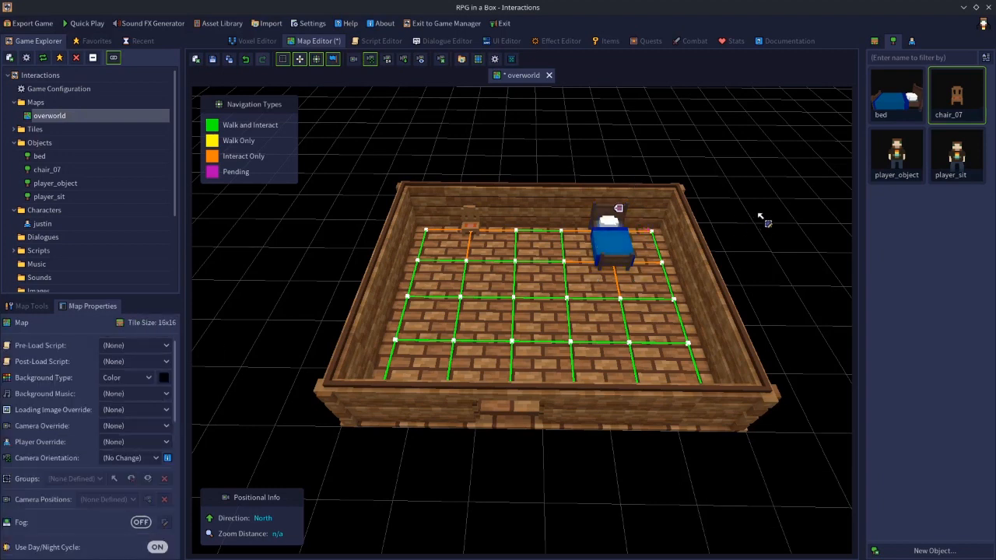
Step: Try a Quick Script on the bed_1 entity's Character Interacts event, returning the script choice to (None)
{"action": "left_click", "coordinate": [624, 259]}
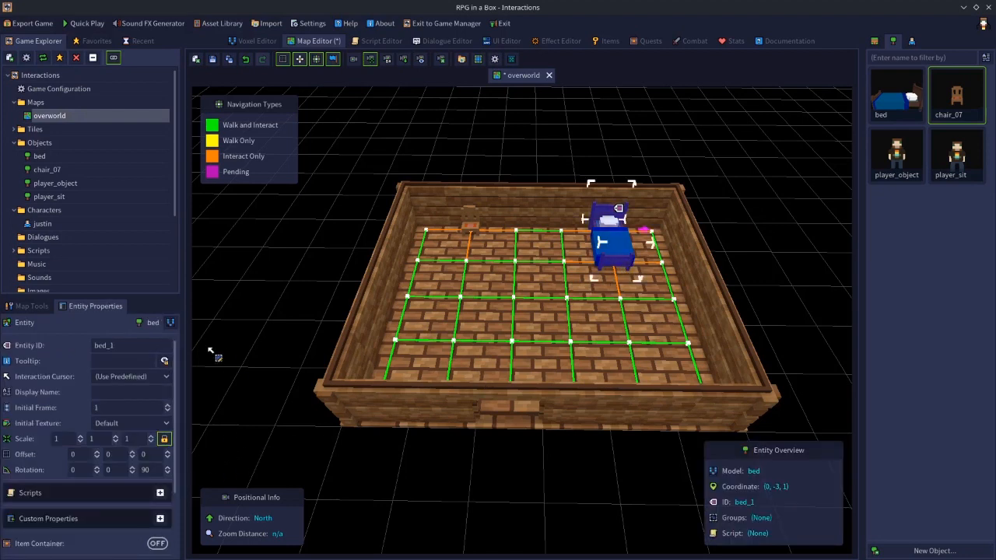
{"action": "left_click", "coordinate": [160, 493]}
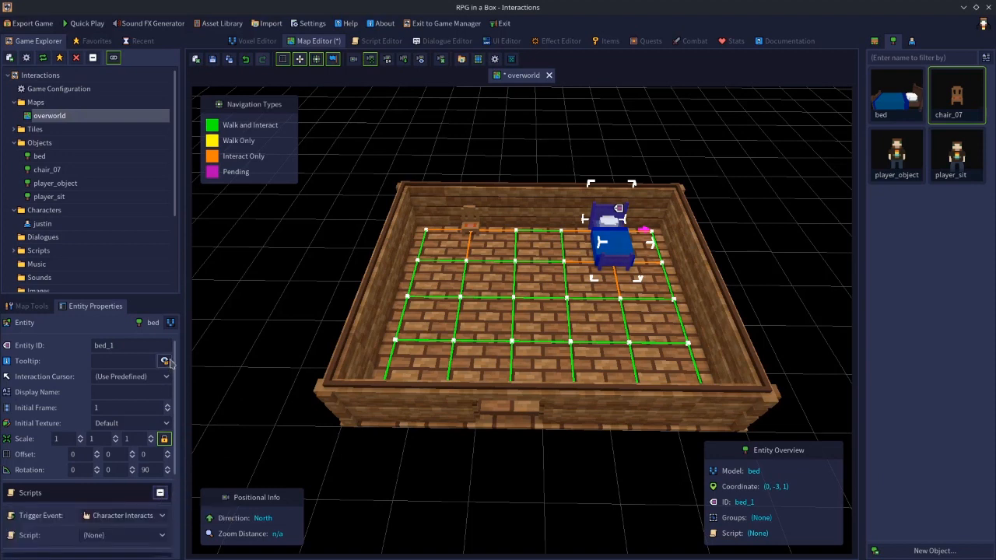
{"action": "scroll", "coordinate": [178, 364], "scroll_direction": "down", "scroll_amount": 3}
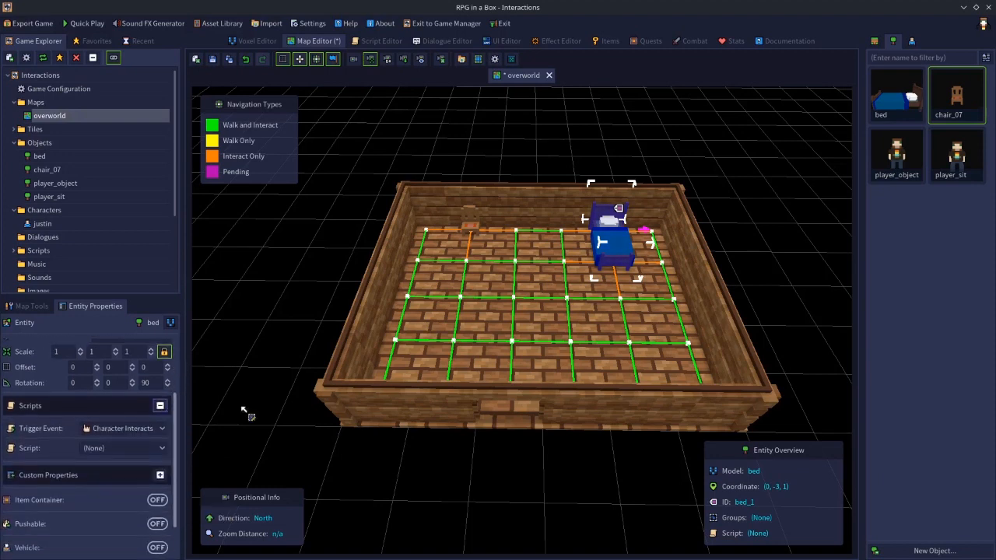
{"action": "left_click", "coordinate": [107, 456]}
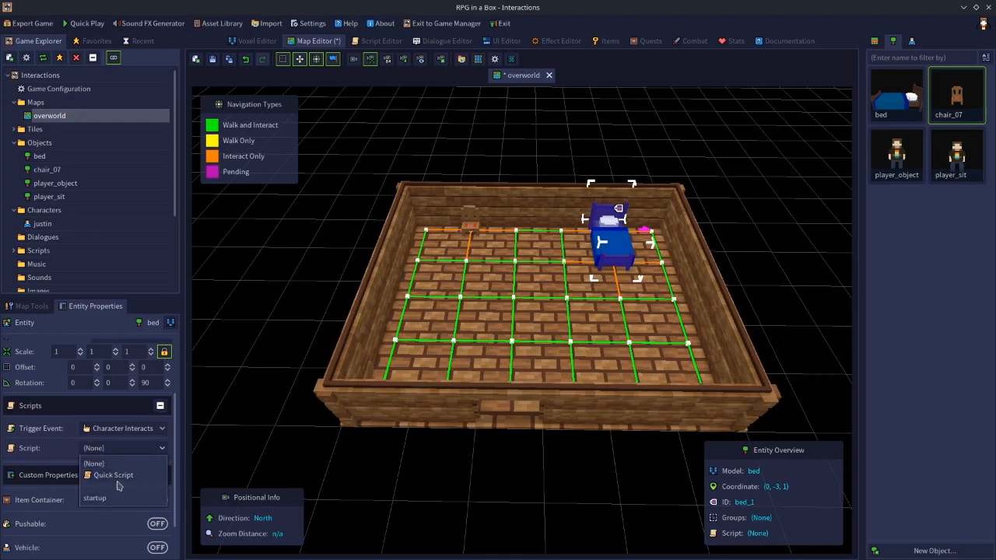
{"action": "left_click", "coordinate": [114, 476]}
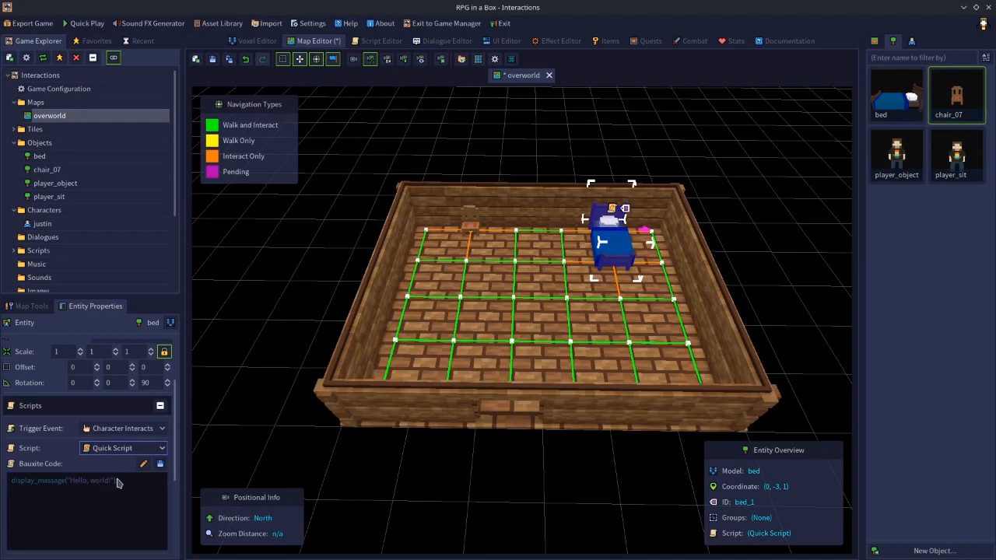
{"action": "left_click", "coordinate": [102, 457]}
{"action": "left_click", "coordinate": [102, 481]}
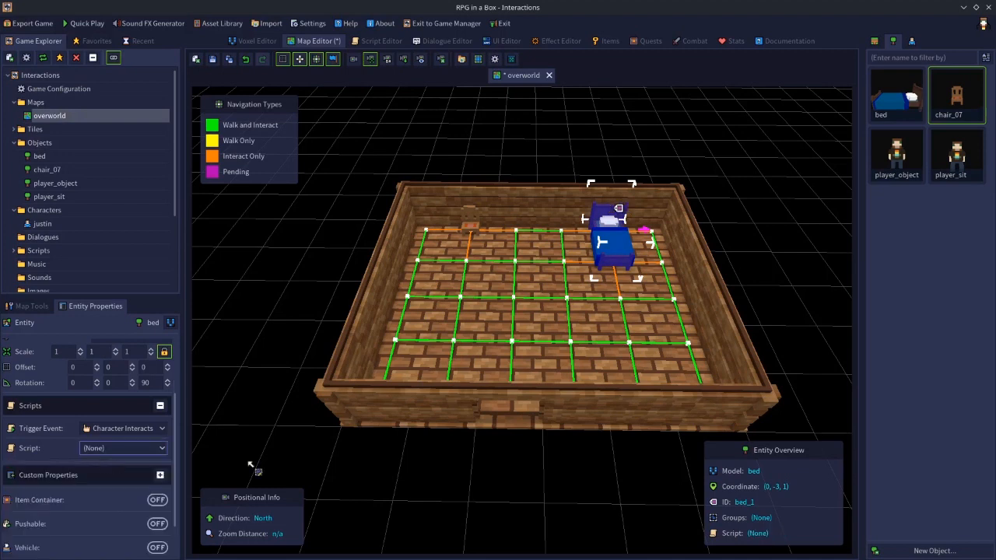
Step: Create a new script resource named bed in the Script Editor
{"action": "left_click", "coordinate": [381, 41]}
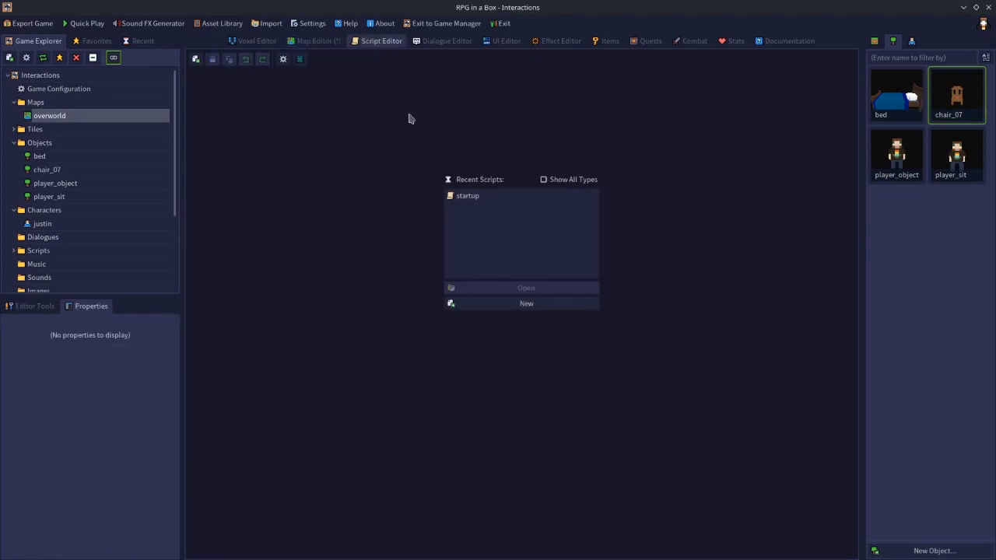
{"action": "left_click", "coordinate": [478, 303]}
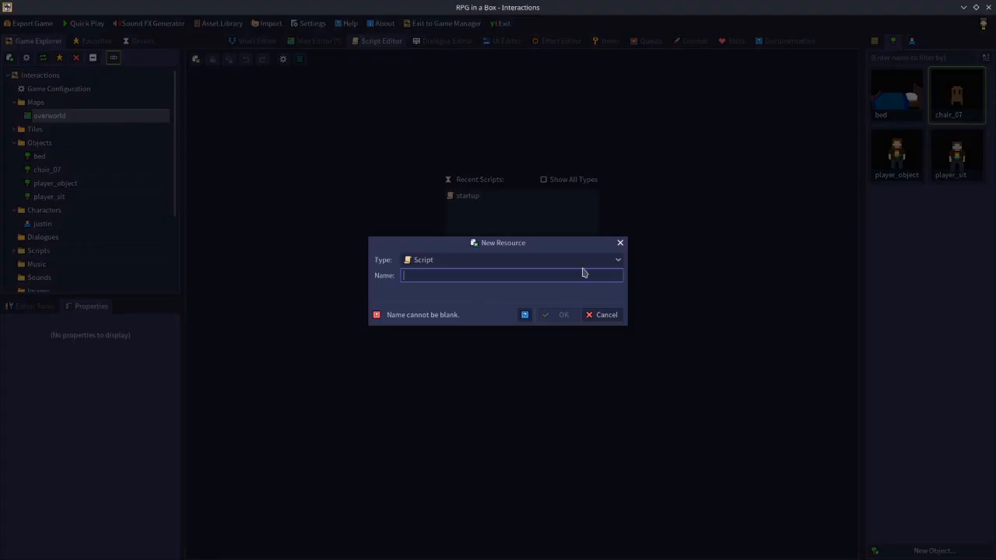
{"action": "type", "text": "bed"}
{"action": "left_click", "coordinate": [561, 315]}
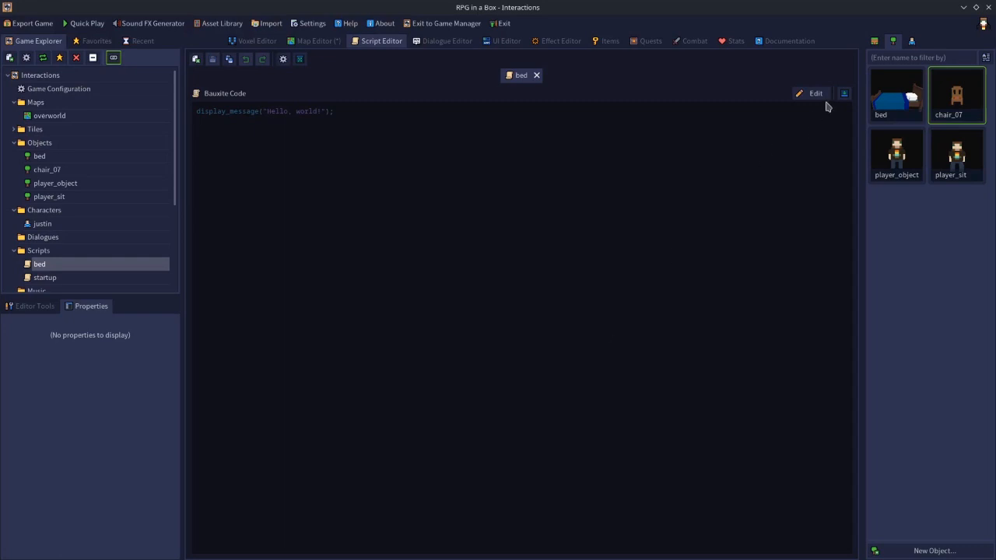
Step: Replace the bed script's default code with the nap code cut from the bed's quick script, then apply and save it
{"action": "left_click", "coordinate": [844, 93]}
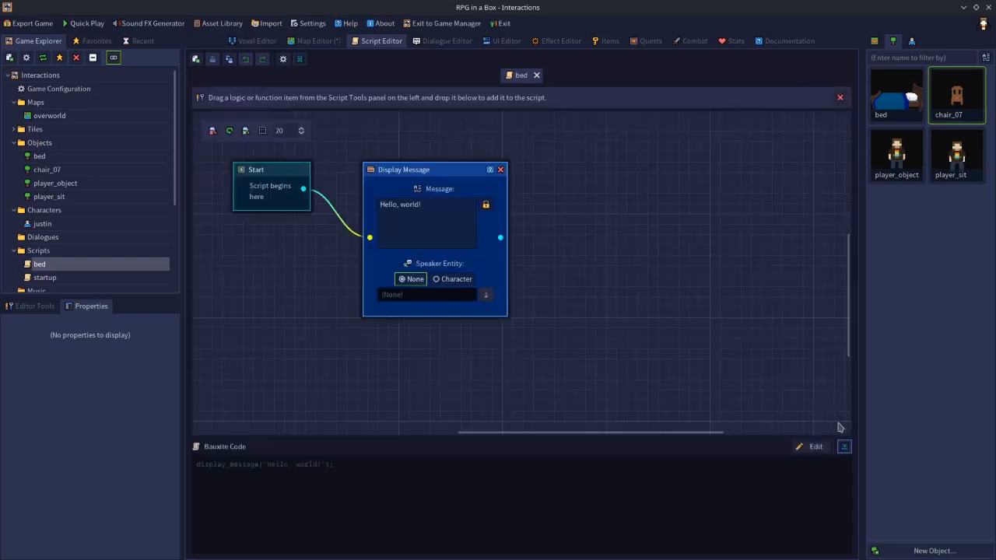
{"action": "left_click", "coordinate": [844, 446]}
{"action": "left_click", "coordinate": [809, 95]}
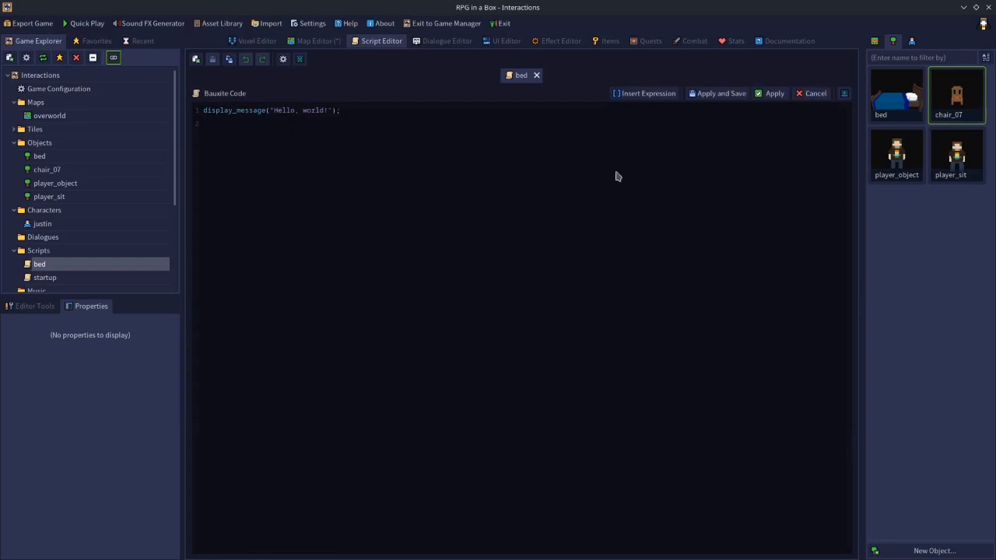
{"action": "key", "text": "ctrl+a"}
{"action": "key", "text": "BackSpace"}
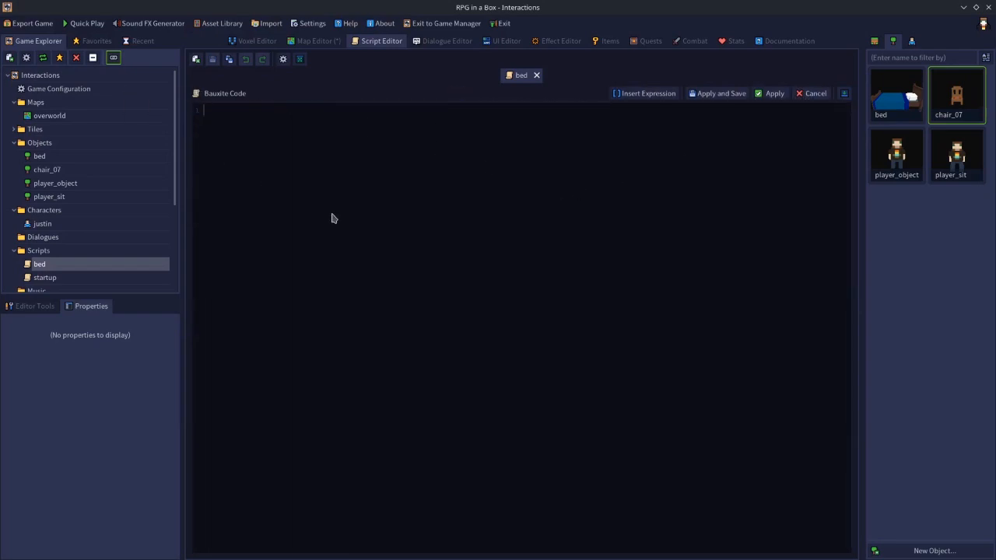
{"action": "type", "text": "lock_camera(); set_player_movement_locked(true); override_animation(player, \"idle\", \"idle_gone\"); attach_object(\"player_object\", self, \"waist\", \"bed_flat\"); display_message(\"You lie down and take a quick nap...\"); fade_out(3); wait(3); fade_in(3); detach_object(self, \"bed_flat\"); override_animation(player, \"idle\", \"idle\"); set_player_movement_locked(false); reset_camera(); display_message(\"You awaken feeling fully energised!\");"}
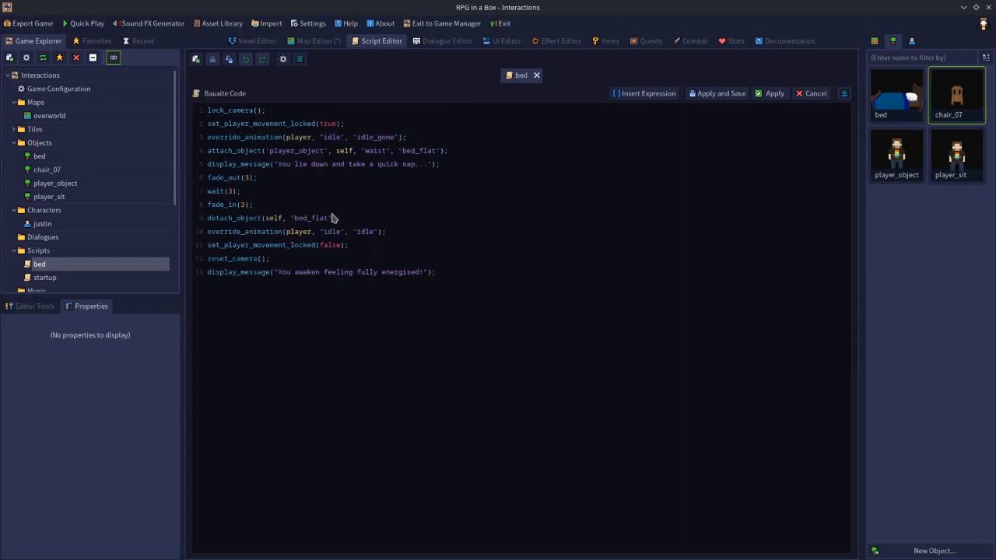
{"action": "left_click", "coordinate": [725, 96]}
Step: Show the bed script as a visual node graph and look over its opening nodes up to Override Animation
{"action": "left_click", "coordinate": [844, 94]}
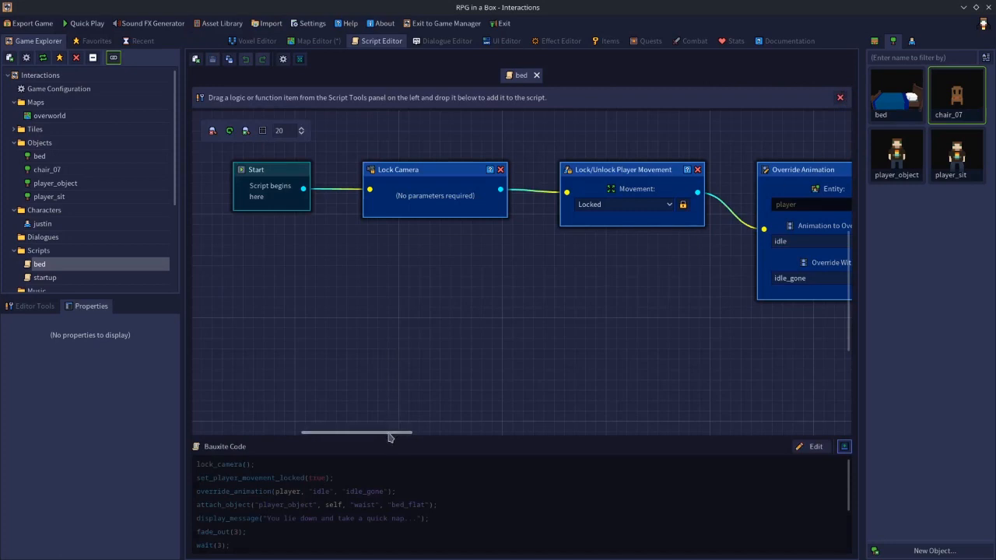
{"action": "scroll", "coordinate": [394, 433], "scroll_direction": "right", "scroll_amount": 3}
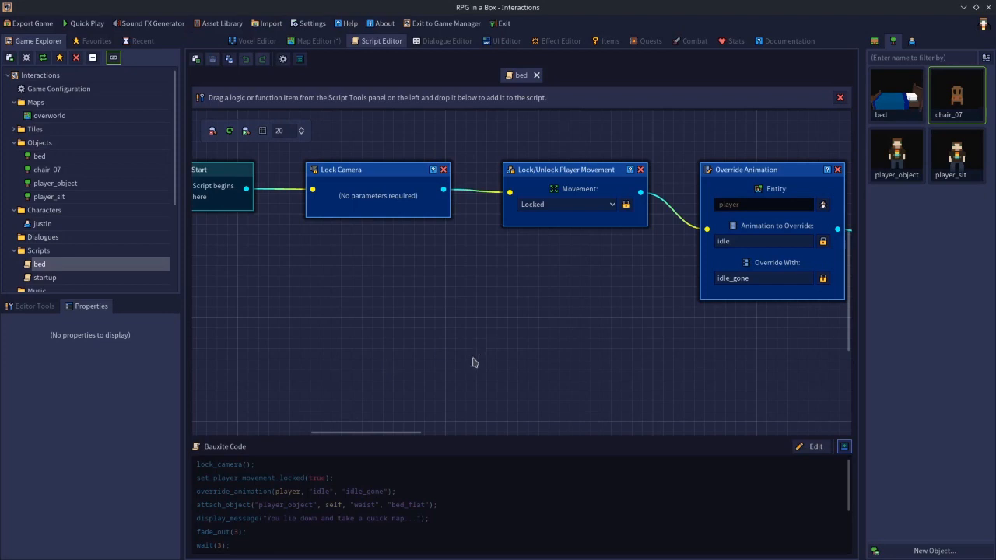
{"action": "left_click_drag", "start_coordinate": [369, 433], "coordinate": [396, 434]}
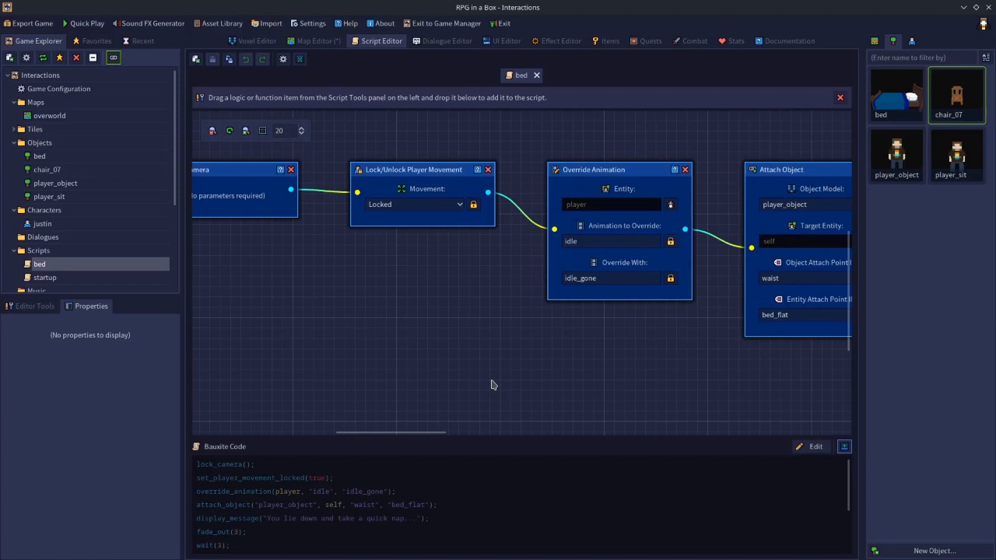
{"action": "right_click", "coordinate": [409, 172]}
{"action": "left_click", "coordinate": [428, 176]}
{"action": "left_click_drag", "start_coordinate": [423, 189], "coordinate": [403, 281]}
{"action": "left_click", "coordinate": [483, 273]}
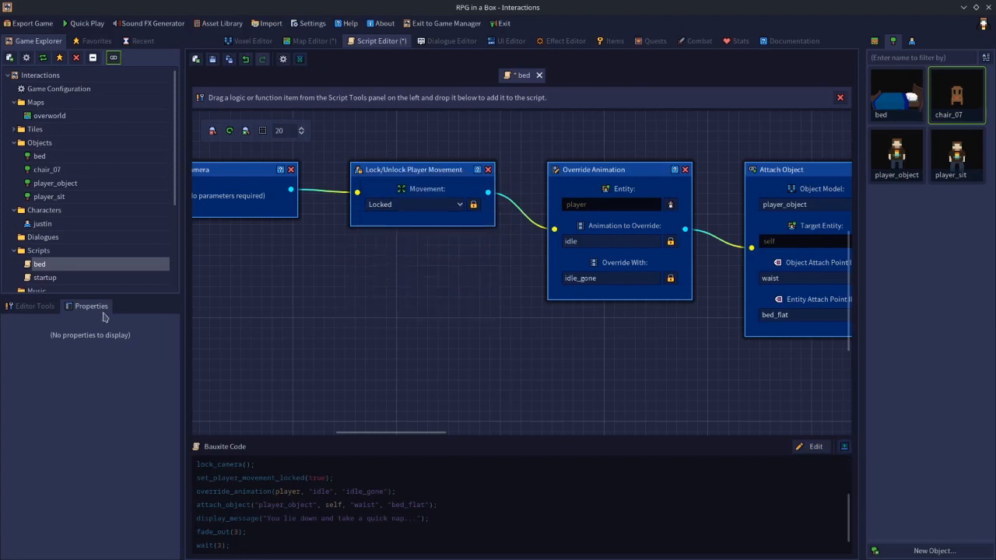
Step: Find the lock functions, add a Lock/Unlock Player Interaction node set to Locked, and connect the Lock/Unlock Player Movement output to it
{"action": "left_click", "coordinate": [32, 306]}
{"action": "left_click", "coordinate": [62, 405]}
{"action": "type", "text": "lock"}
{"action": "left_click_drag", "start_coordinate": [78, 433], "coordinate": [510, 336]}
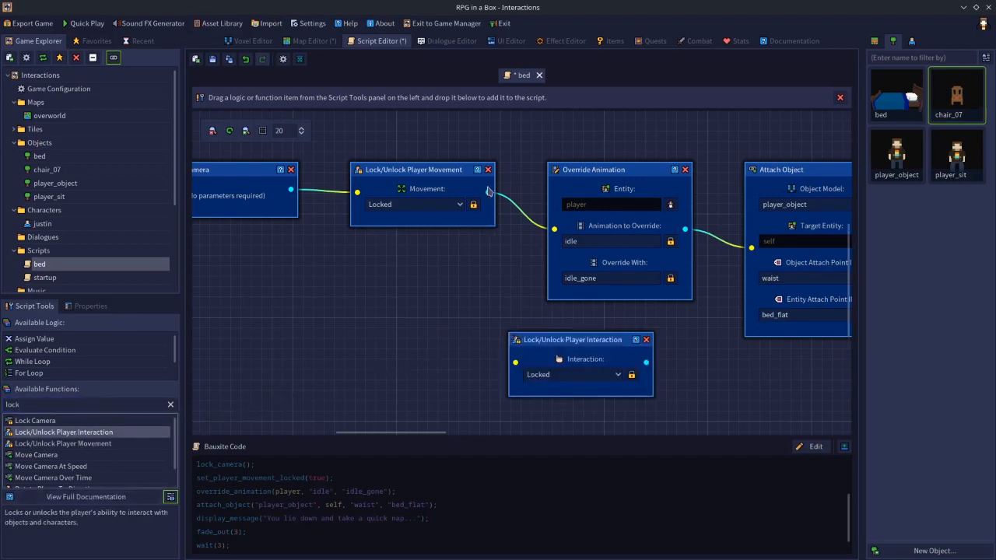
{"action": "left_click_drag", "start_coordinate": [488, 193], "coordinate": [515, 363]}
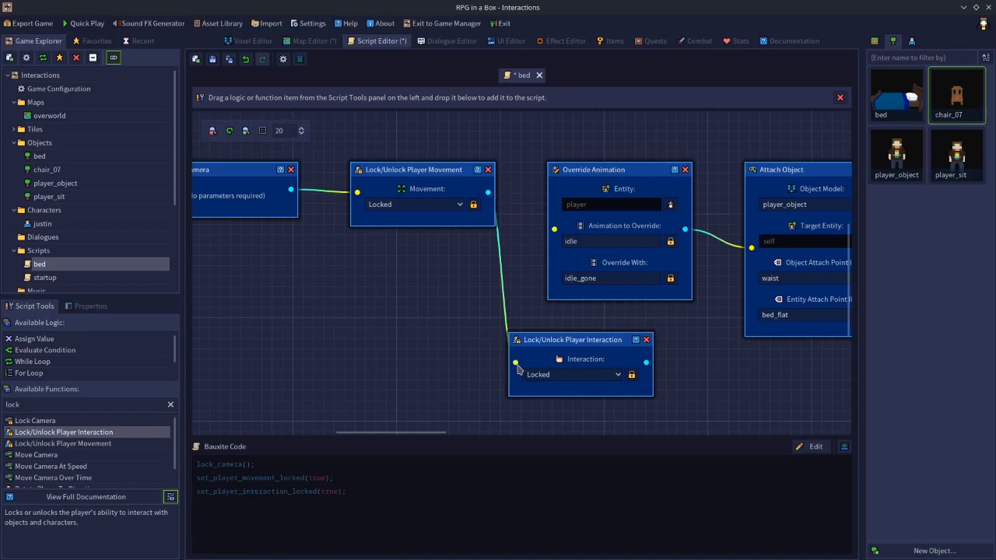
Step: Move the two lock nodes closer together, link the interaction lock to the first Override Animation node, and save the script
{"action": "left_click_drag", "start_coordinate": [415, 170], "coordinate": [409, 170]}
{"action": "left_click_drag", "start_coordinate": [555, 342], "coordinate": [424, 266]}
{"action": "left_click_drag", "start_coordinate": [515, 287], "coordinate": [555, 230]}
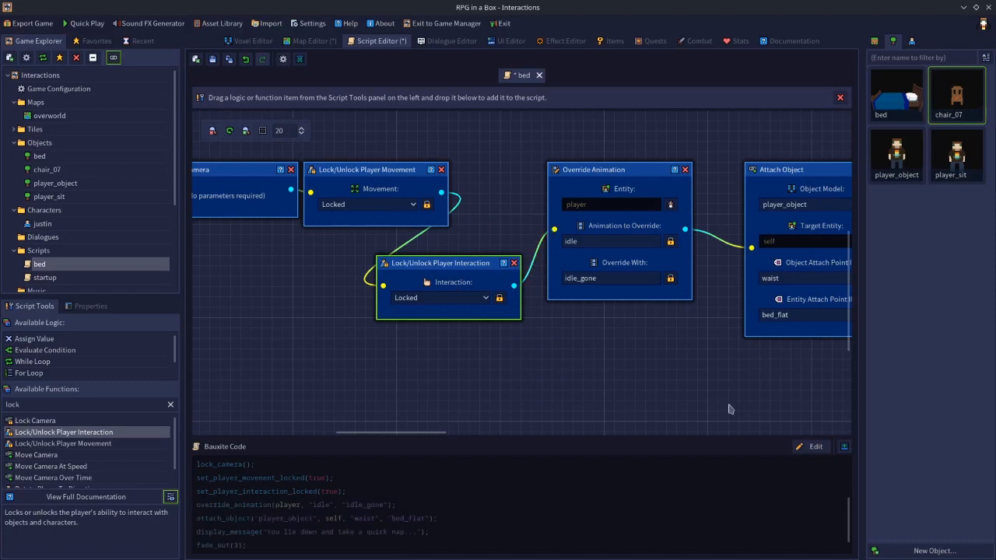
{"action": "left_click", "coordinate": [213, 60]}
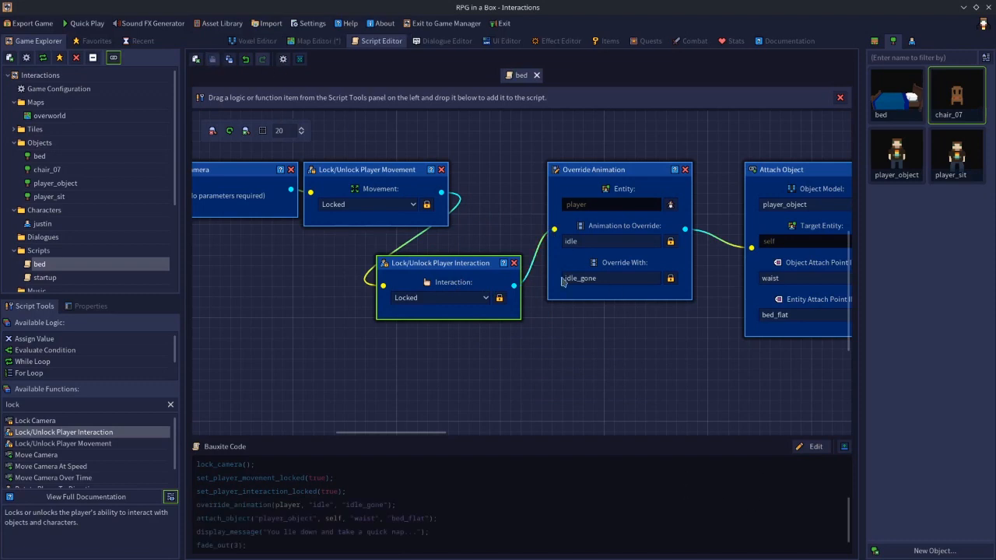
Step: Reapply and save the bed script's code so the nodes are laid out in order, then return to the node graph
{"action": "left_click", "coordinate": [845, 447]}
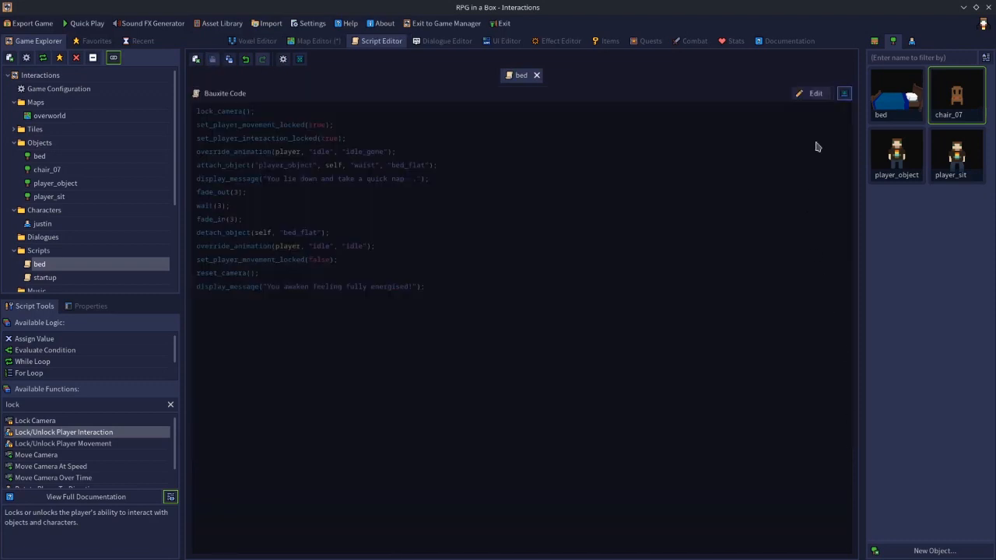
{"action": "left_click", "coordinate": [814, 98]}
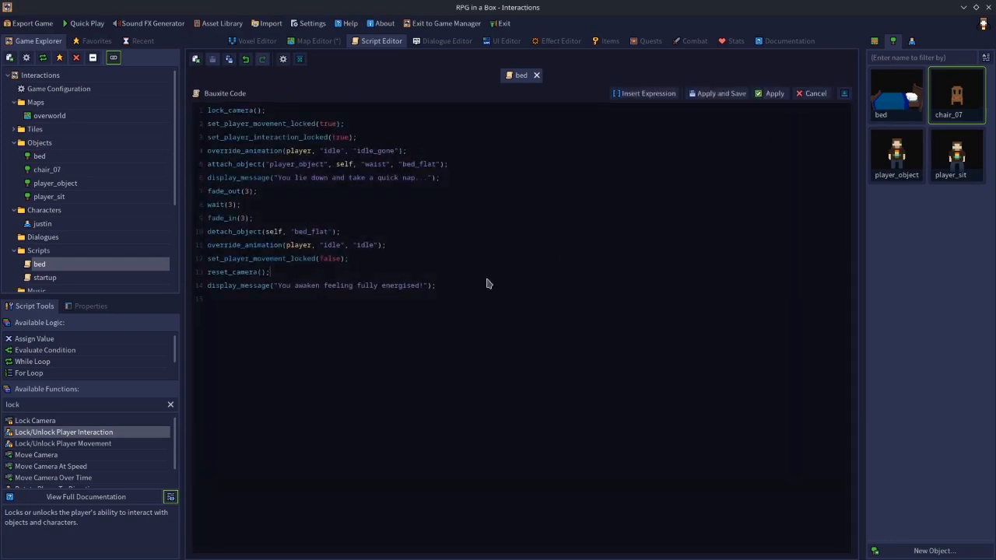
{"action": "left_click", "coordinate": [717, 94]}
{"action": "left_click", "coordinate": [843, 94]}
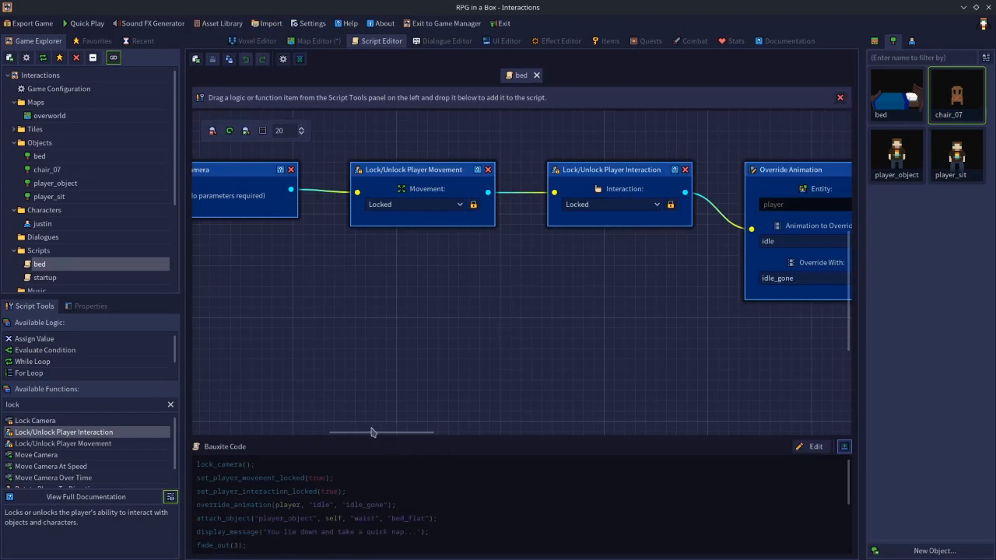
Step: Examine the bed script's nodes from the idle_gone animation override and object attachment through the message, fades, wait and object detachment
{"action": "left_click_drag", "start_coordinate": [395, 433], "coordinate": [456, 459]}
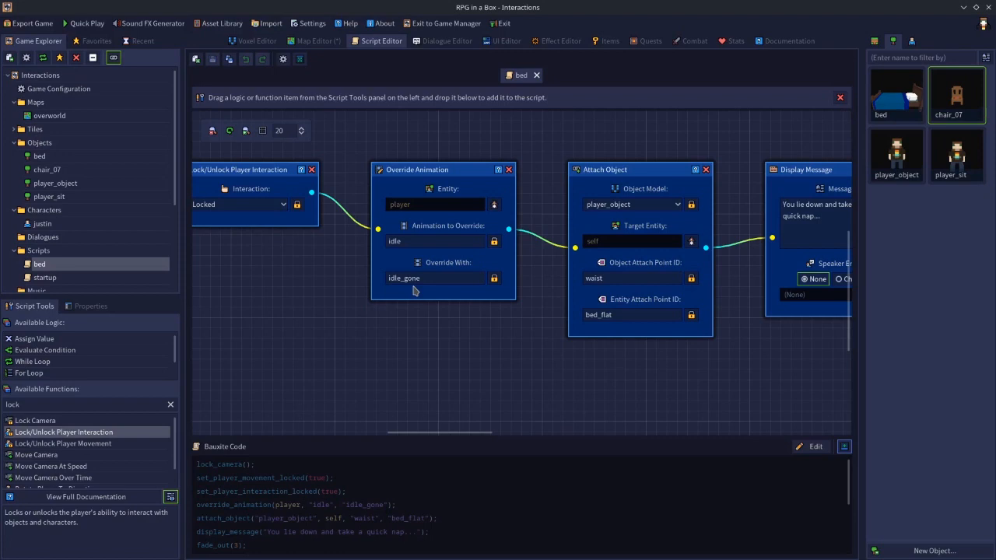
{"action": "left_click_drag", "start_coordinate": [450, 433], "coordinate": [424, 424]}
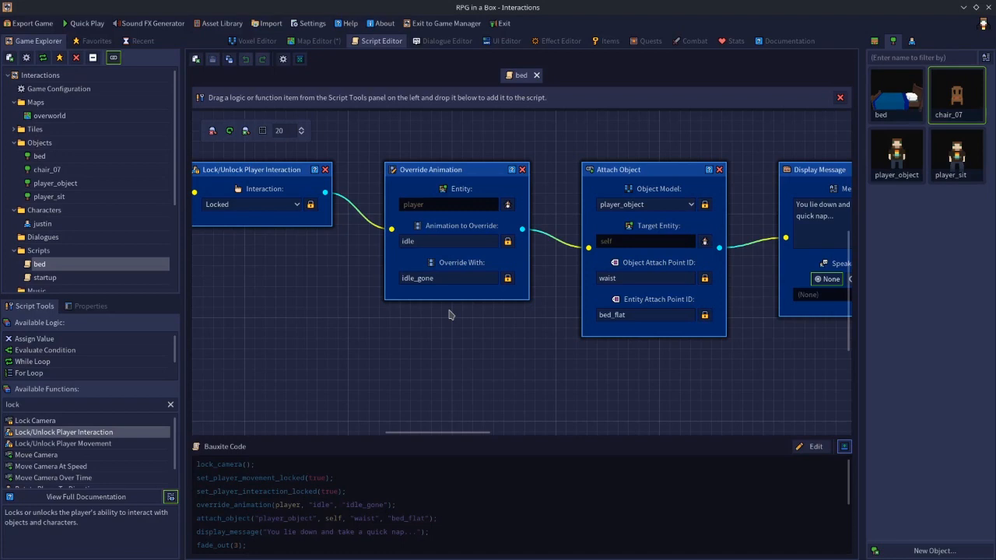
{"action": "mouse_move", "coordinate": [431, 433]}
{"action": "left_mouse_down"}
{"action": "mouse_move", "coordinate": [400, 443]}
{"action": "mouse_move", "coordinate": [418, 445]}
{"action": "left_mouse_up"}
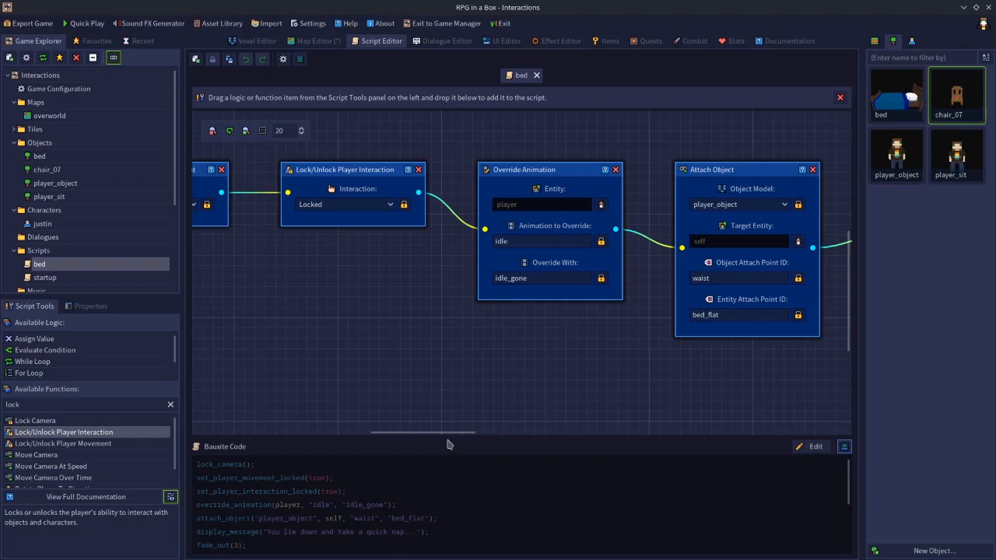
{"action": "left_click_drag", "start_coordinate": [444, 434], "coordinate": [479, 433]}
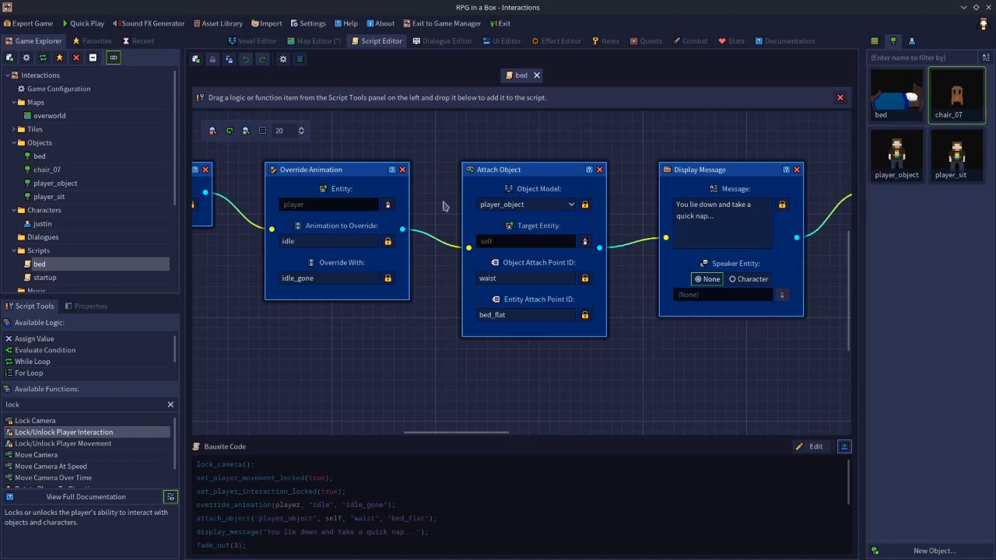
{"action": "left_click_drag", "start_coordinate": [501, 242], "coordinate": [461, 244]}
{"action": "key", "text": "BackSpace"}
{"action": "left_click", "coordinate": [518, 279]}
{"action": "left_click_drag", "start_coordinate": [487, 433], "coordinate": [518, 435]}
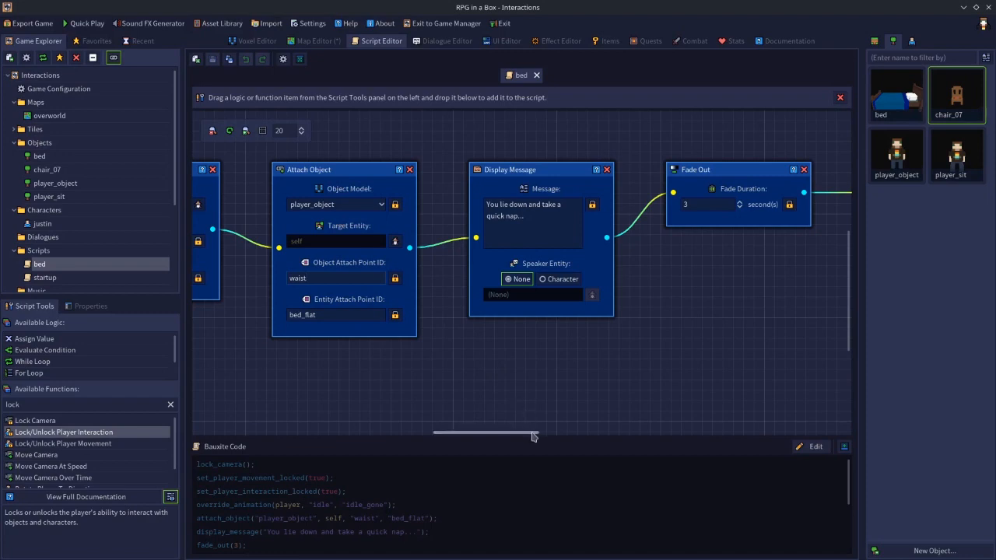
{"action": "left_click_drag", "start_coordinate": [533, 438], "coordinate": [557, 438]}
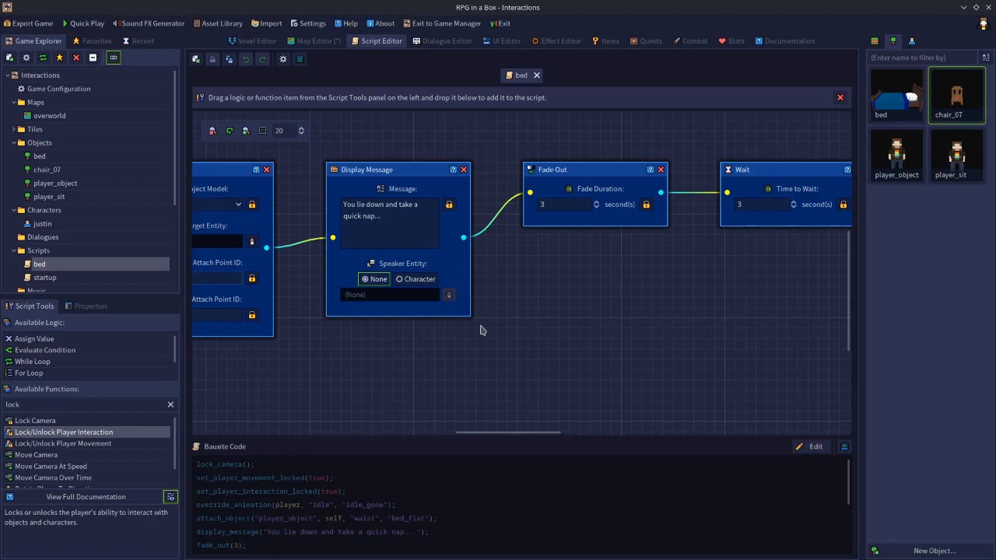
{"action": "left_click_drag", "start_coordinate": [501, 438], "coordinate": [606, 452]}
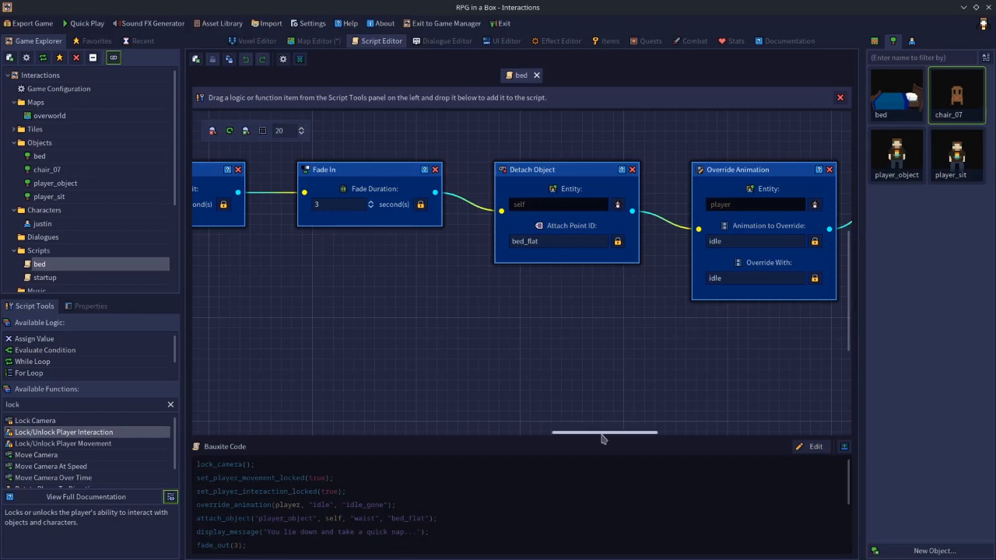
{"action": "left_click_drag", "start_coordinate": [600, 434], "coordinate": [623, 434]}
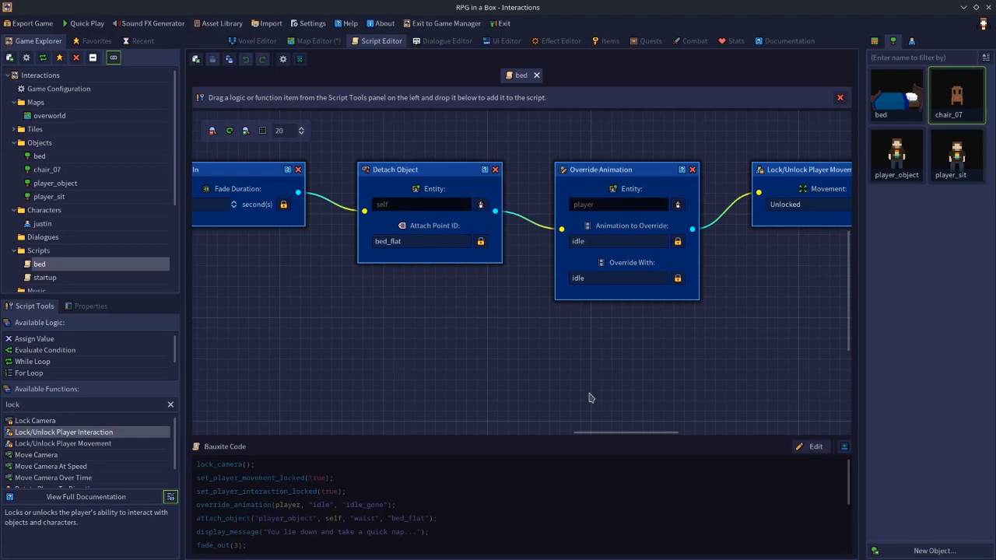
Step: Insert a Lock/Unlock Player Interaction node set to Unlocked between the Unlocked movement node and Reset Camera
{"action": "left_click_drag", "start_coordinate": [604, 433], "coordinate": [645, 434]}
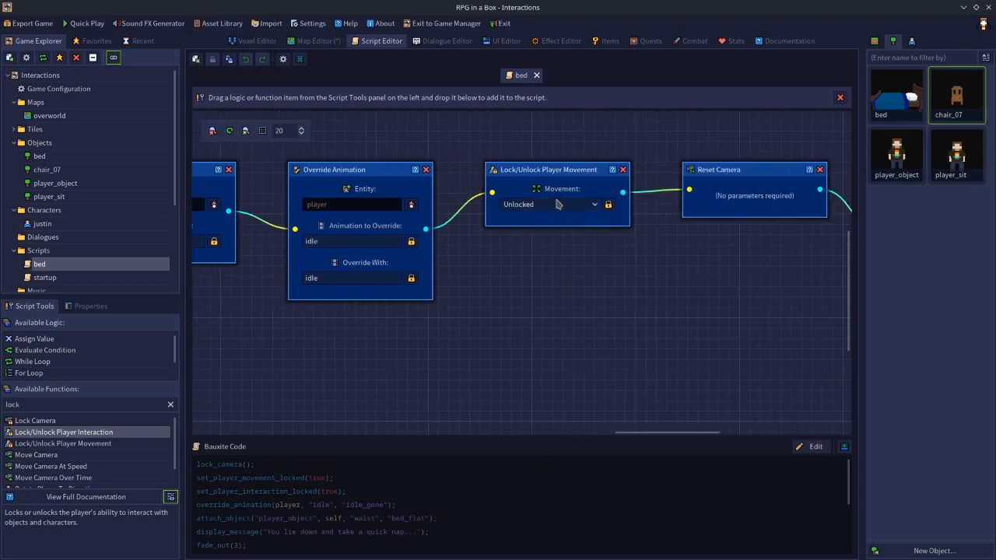
{"action": "left_click", "coordinate": [33, 444]}
{"action": "left_click_drag", "start_coordinate": [43, 433], "coordinate": [669, 265]}
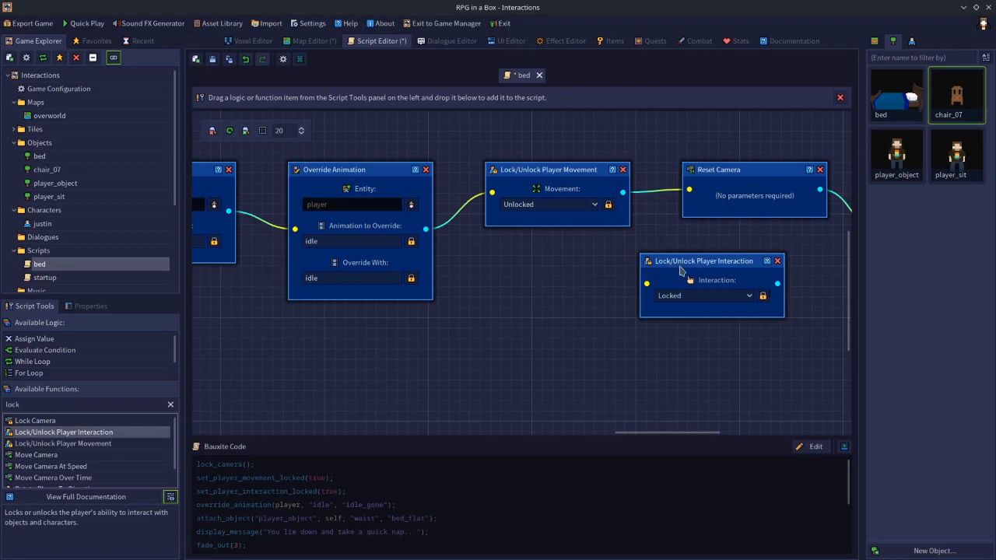
{"action": "left_click", "coordinate": [699, 296]}
{"action": "left_click", "coordinate": [690, 323]}
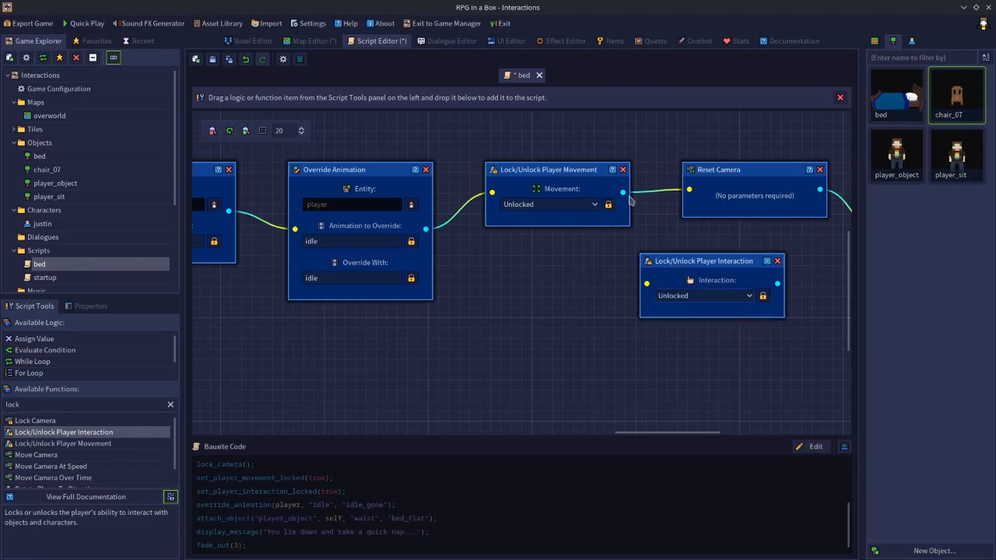
{"action": "left_click_drag", "start_coordinate": [623, 193], "coordinate": [648, 285]}
{"action": "left_click_drag", "start_coordinate": [778, 284], "coordinate": [689, 196]}
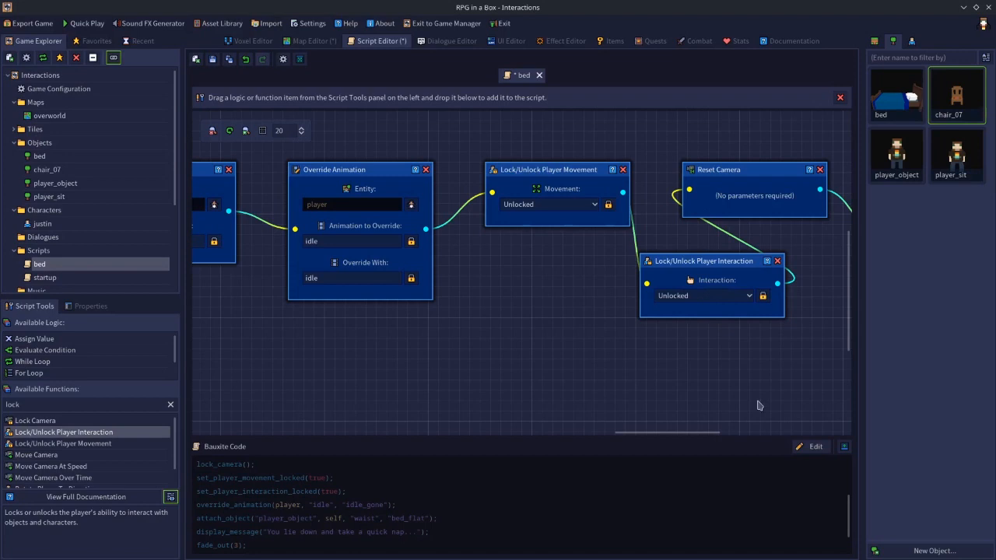
Step: Review the closing message, Detach Object, final Override Animation and fade nodes at the end of the bed script
{"action": "left_click_drag", "start_coordinate": [670, 434], "coordinate": [725, 439]}
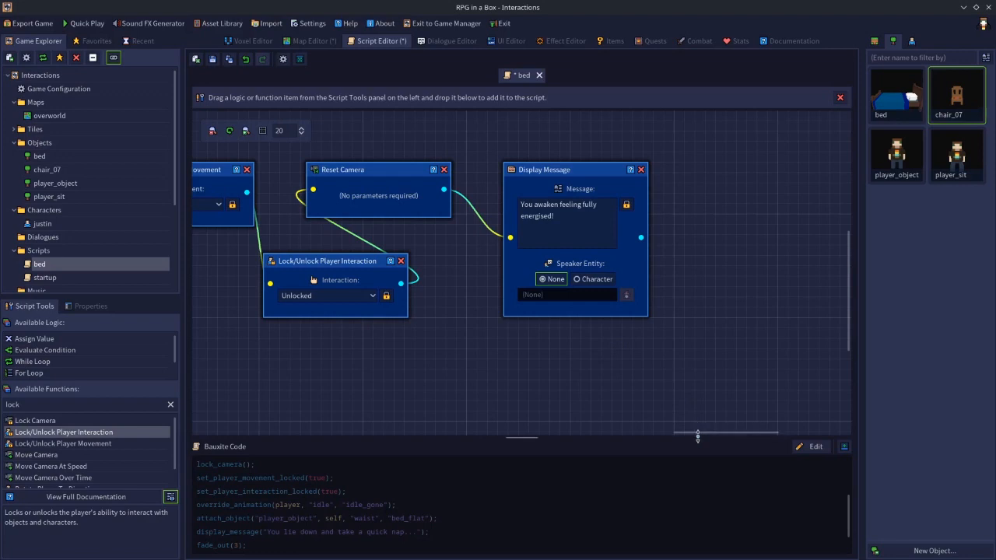
{"action": "left_click_drag", "start_coordinate": [698, 438], "coordinate": [627, 445]}
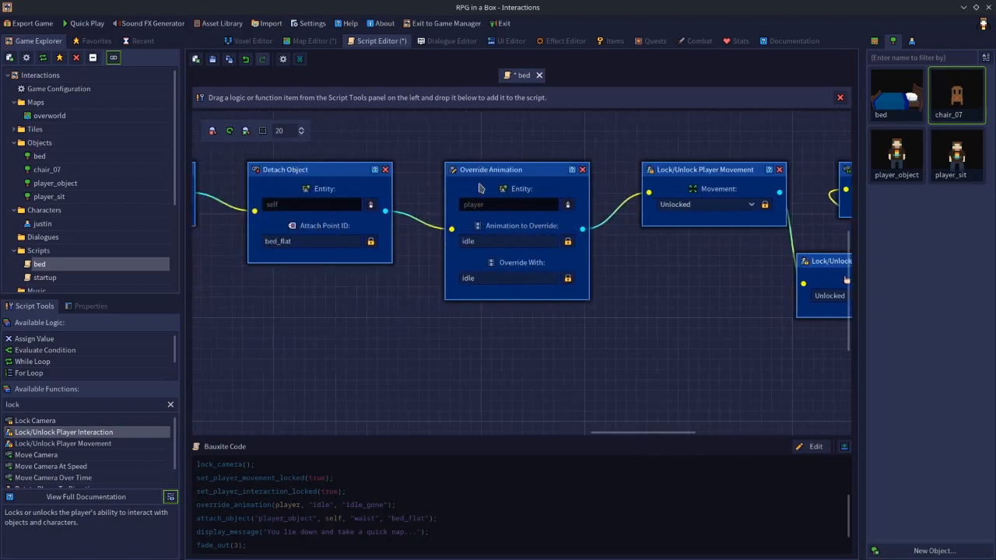
{"action": "left_click_drag", "start_coordinate": [646, 434], "coordinate": [557, 438]}
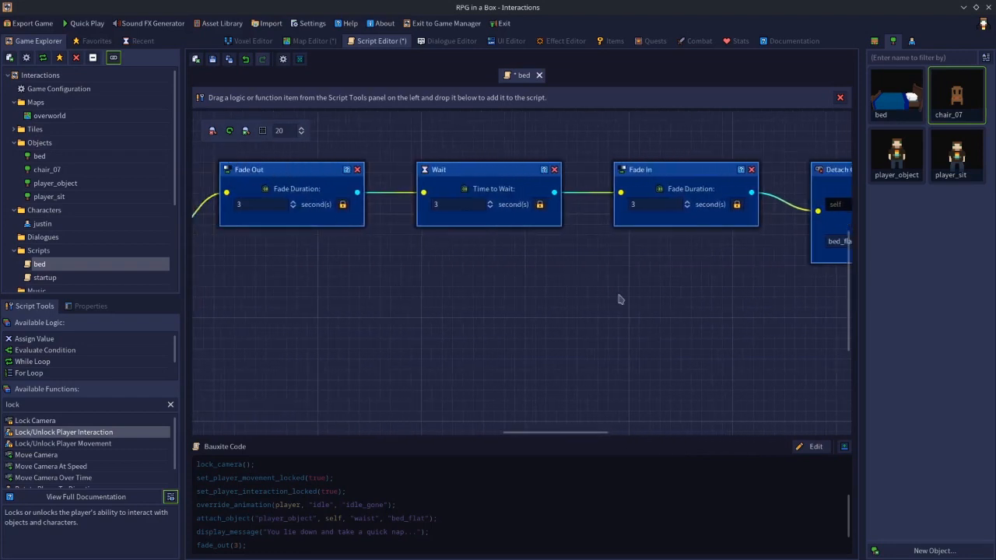
{"action": "left_click_drag", "start_coordinate": [574, 434], "coordinate": [630, 435]}
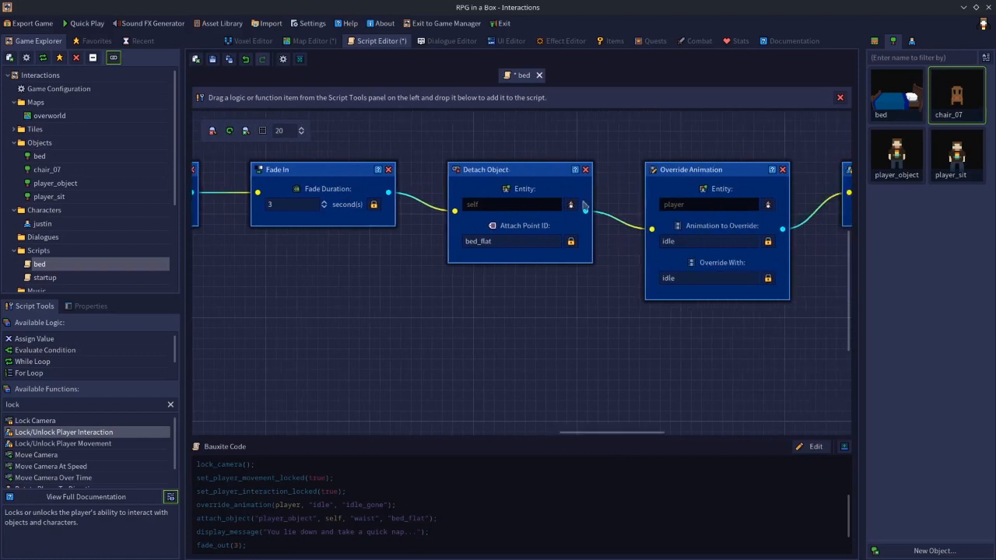
{"action": "left_click_drag", "start_coordinate": [487, 134], "coordinate": [689, 284]}
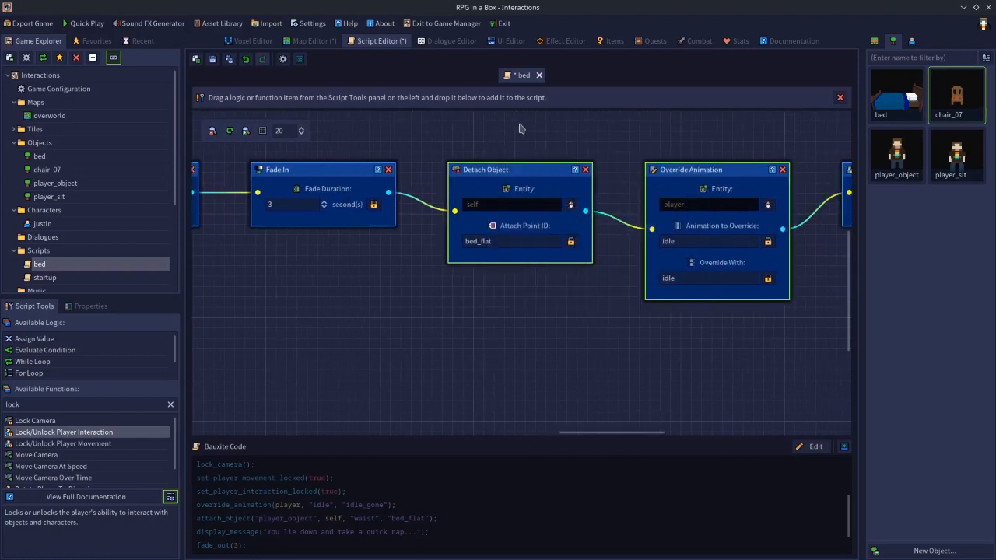
{"action": "left_click_drag", "start_coordinate": [593, 436], "coordinate": [526, 437]}
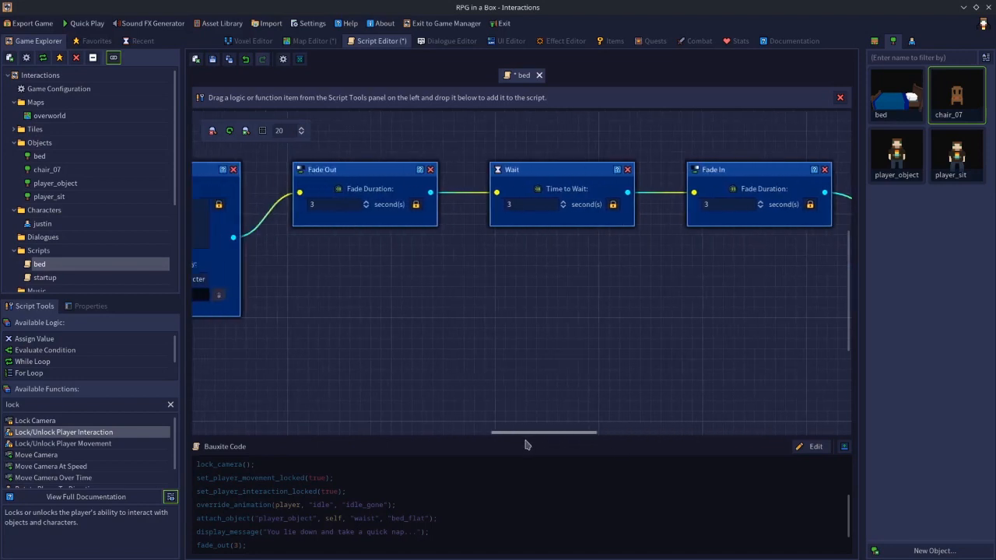
Step: Move the Wait node up against Fade Out and shift the Fade In node away from it
{"action": "left_click", "coordinate": [528, 181]}
{"action": "left_click_drag", "start_coordinate": [528, 180], "coordinate": [471, 180]}
{"action": "left_click", "coordinate": [717, 179]}
{"action": "left_click_drag", "start_coordinate": [717, 179], "coordinate": [734, 203]}
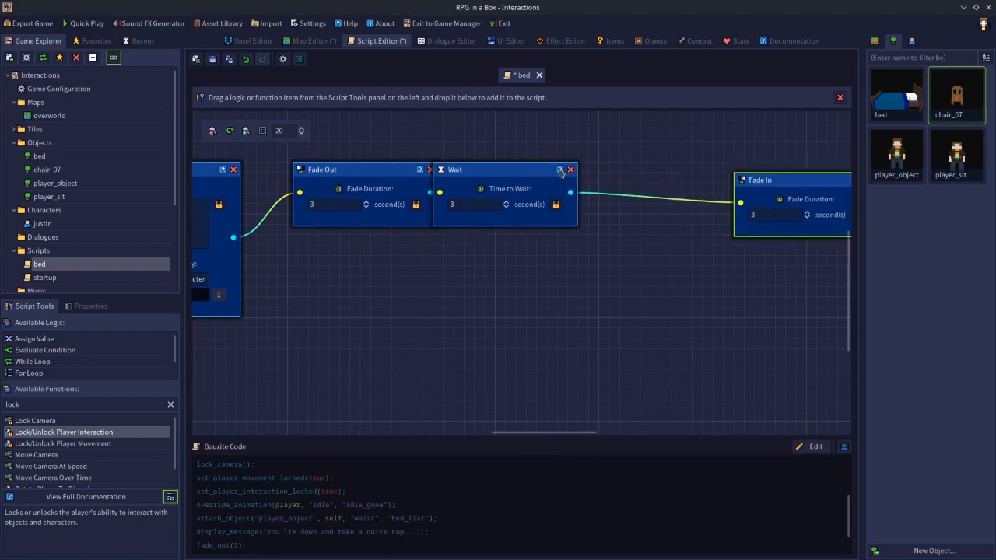
Step: Save the bed script with its interaction unlock, then open its full code for editing, apply it and save again
{"action": "left_click_drag", "start_coordinate": [557, 436], "coordinate": [637, 429]}
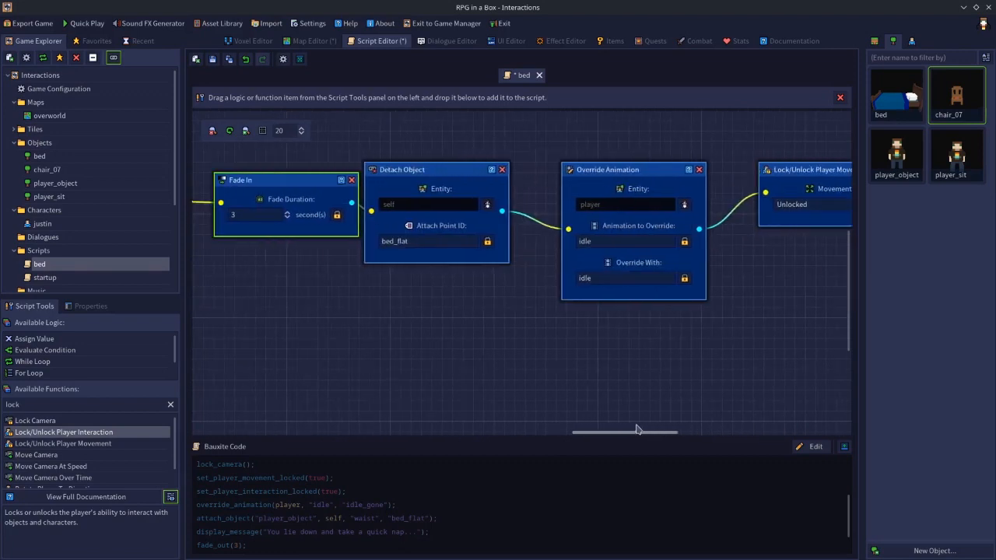
{"action": "left_click_drag", "start_coordinate": [636, 430], "coordinate": [729, 430]}
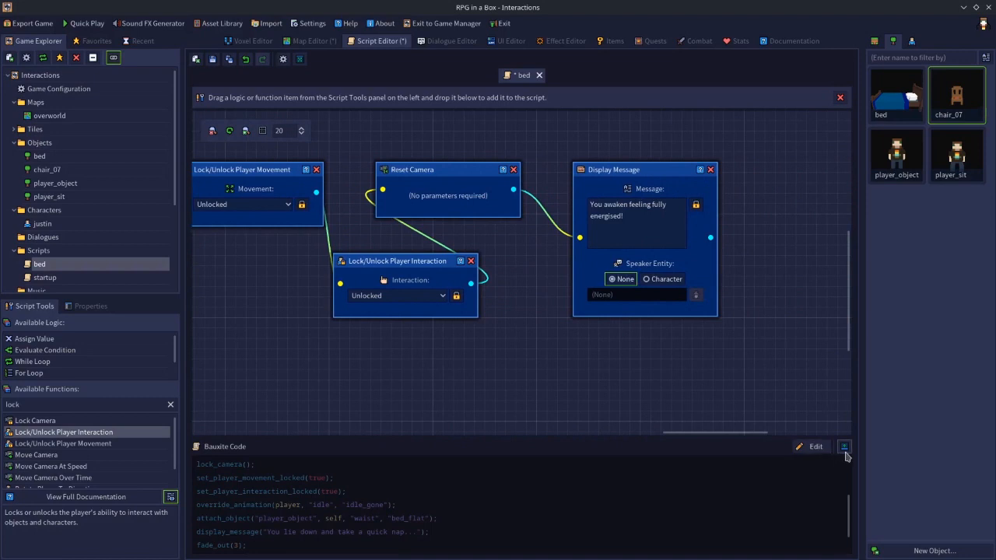
{"action": "left_click", "coordinate": [213, 62]}
{"action": "left_click", "coordinate": [844, 448]}
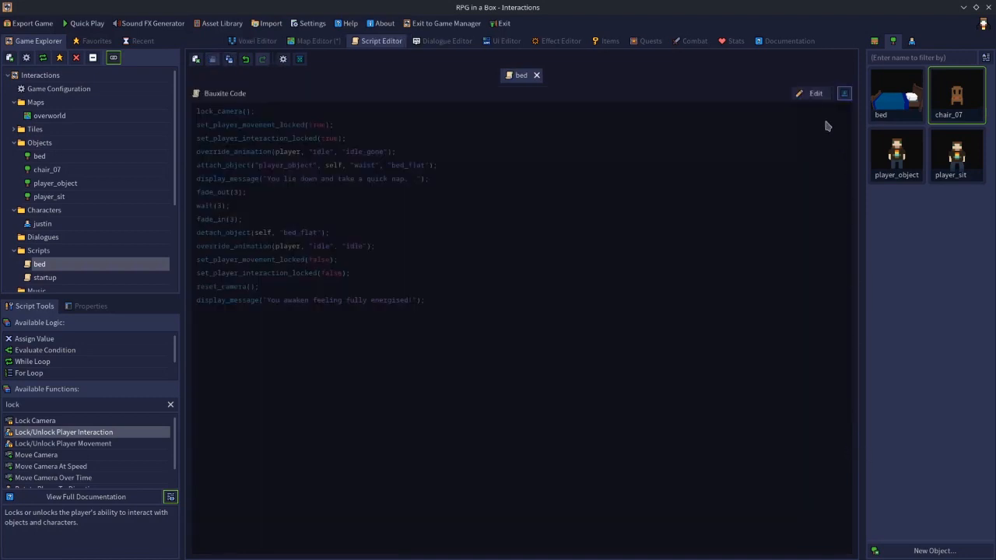
{"action": "left_click", "coordinate": [809, 96]}
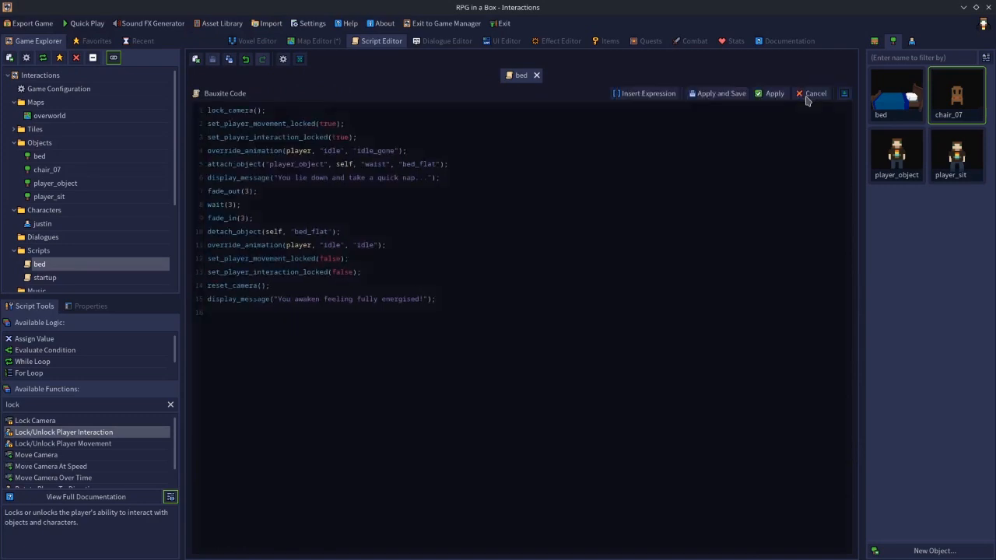
{"action": "left_click", "coordinate": [710, 98]}
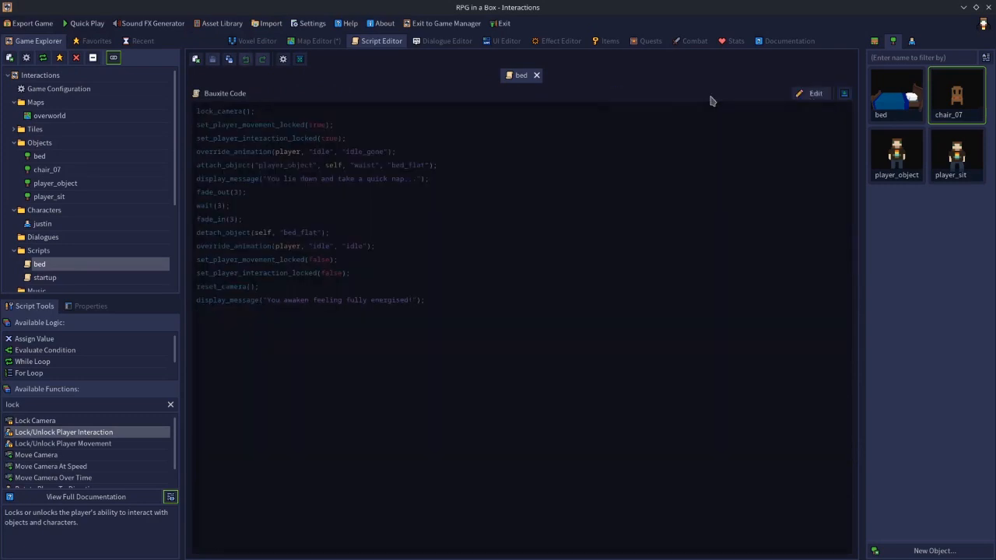
Step: Assign the bed script to the overworld bed's Character Interacts event and save the map
{"action": "left_click", "coordinate": [844, 94]}
{"action": "left_click_drag", "start_coordinate": [693, 433], "coordinate": [354, 425]}
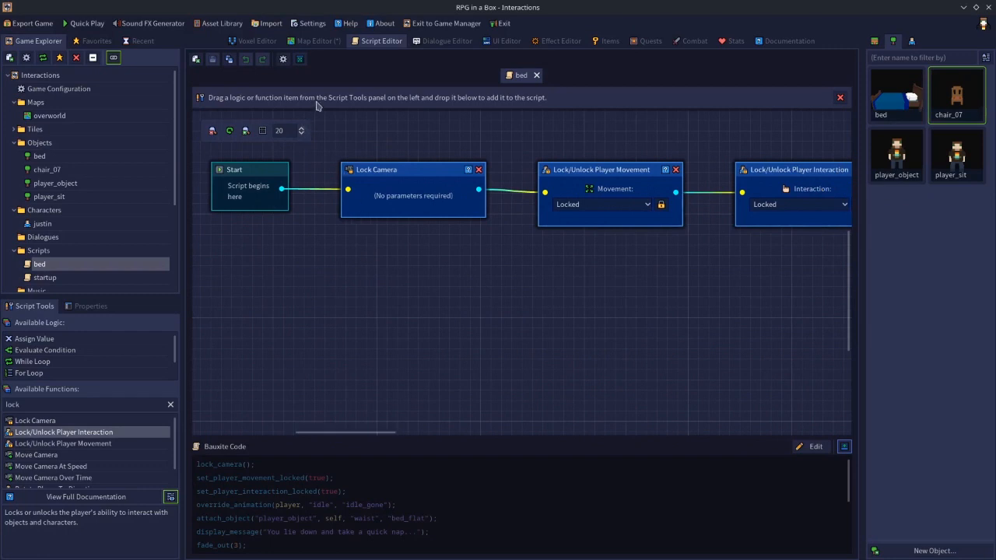
{"action": "left_click", "coordinate": [320, 42]}
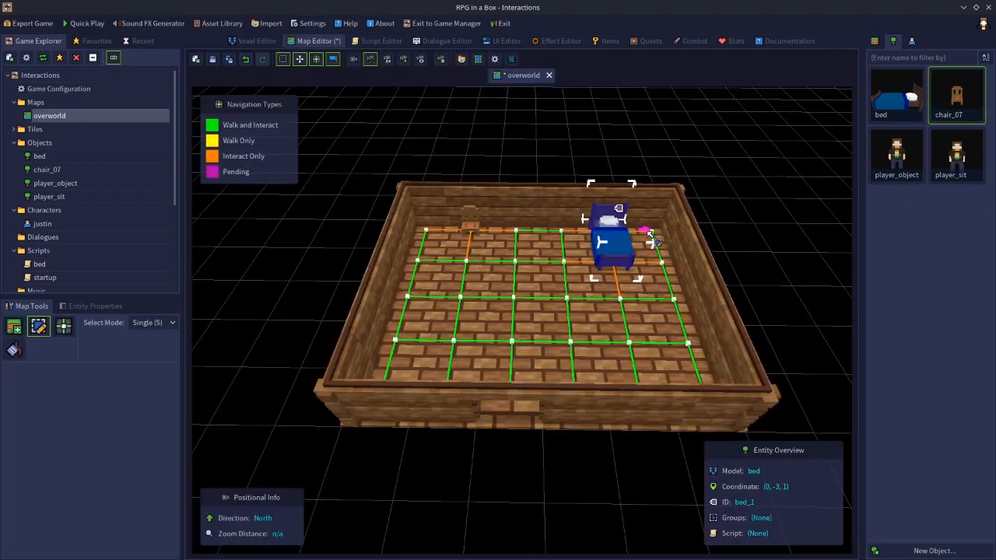
{"action": "left_click", "coordinate": [117, 308]}
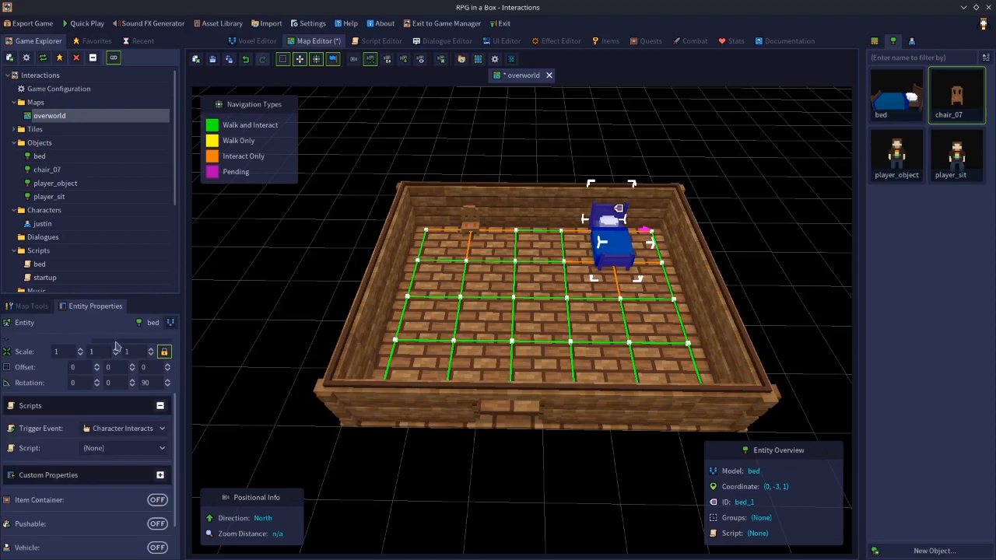
{"action": "left_click", "coordinate": [128, 447]}
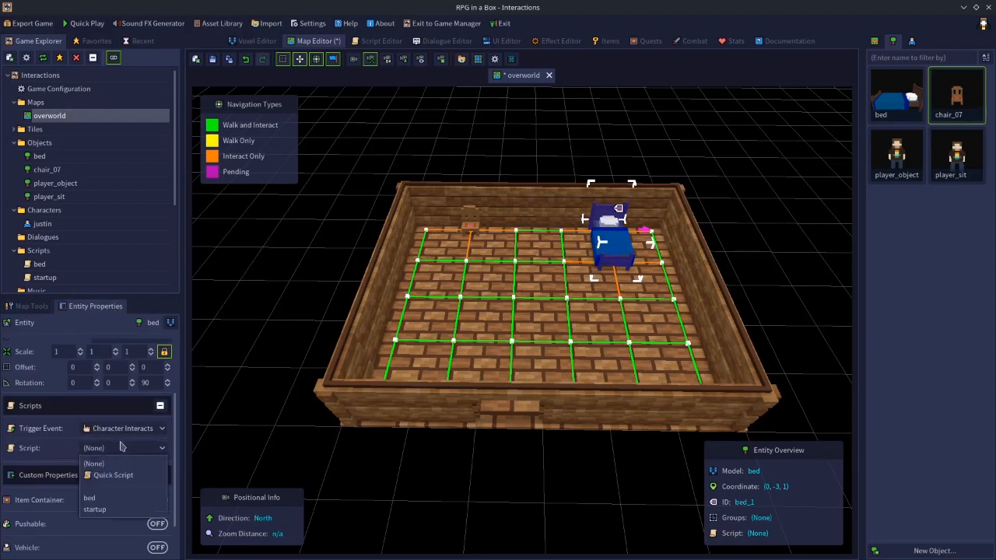
{"action": "left_click", "coordinate": [98, 501]}
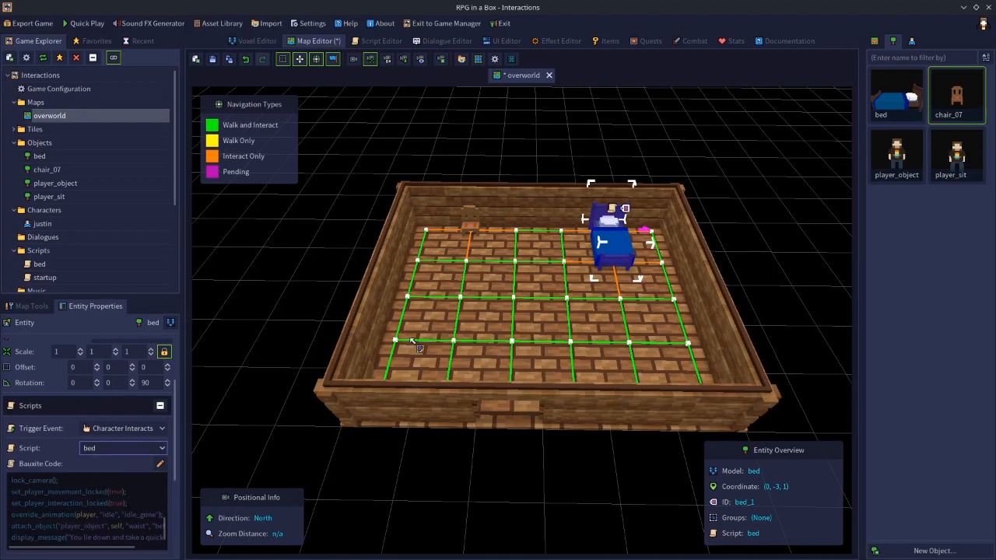
{"action": "left_click", "coordinate": [212, 66]}
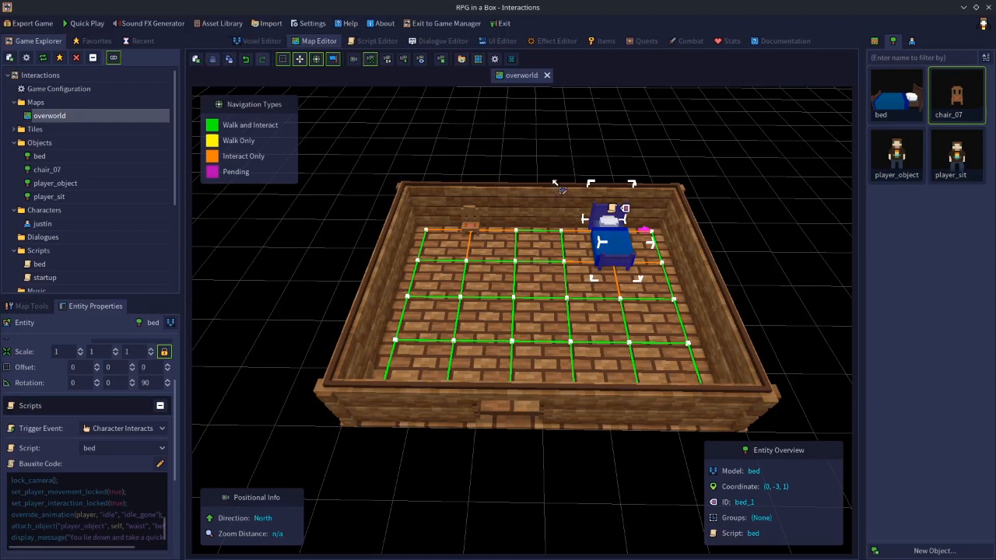
{"action": "left_click", "coordinate": [536, 147]}
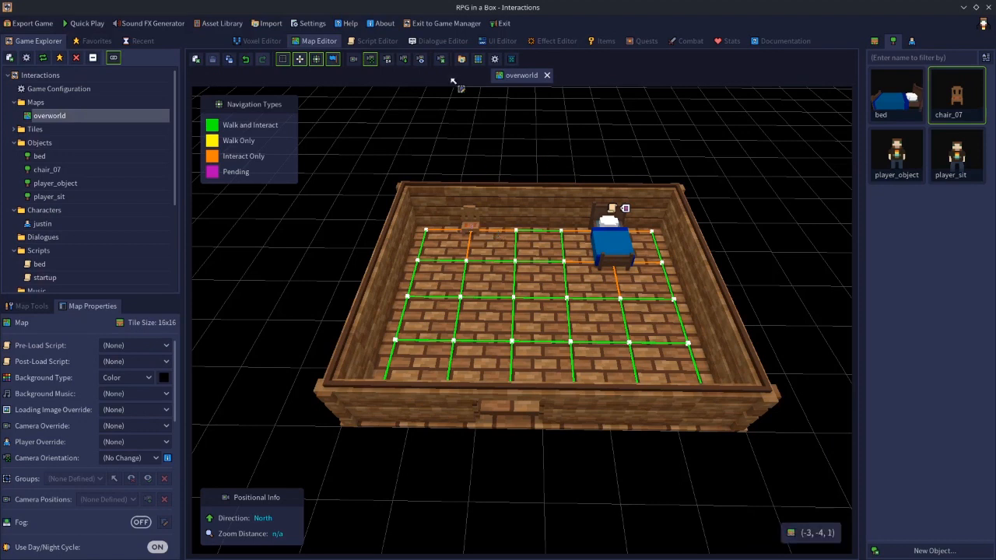
Step: Save a copy of the bed script under the name chair
{"action": "left_click", "coordinate": [389, 45]}
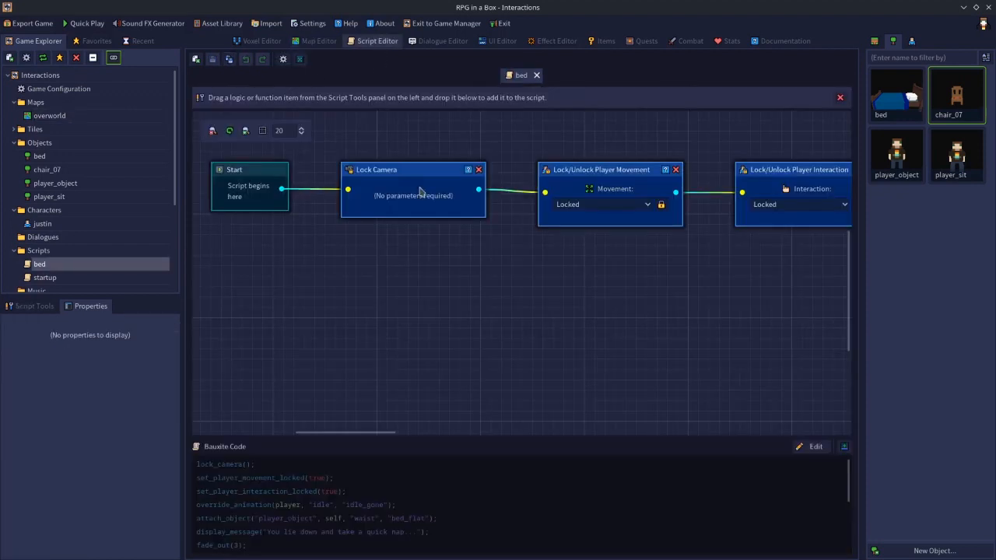
{"action": "left_click", "coordinate": [230, 61]}
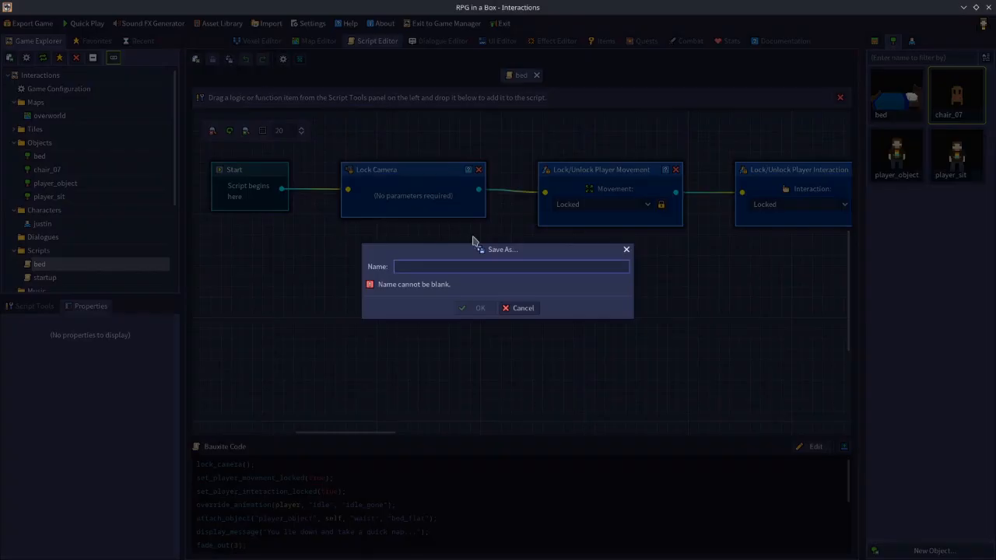
{"action": "type", "text": "chair"}
{"action": "key", "text": "Return"}
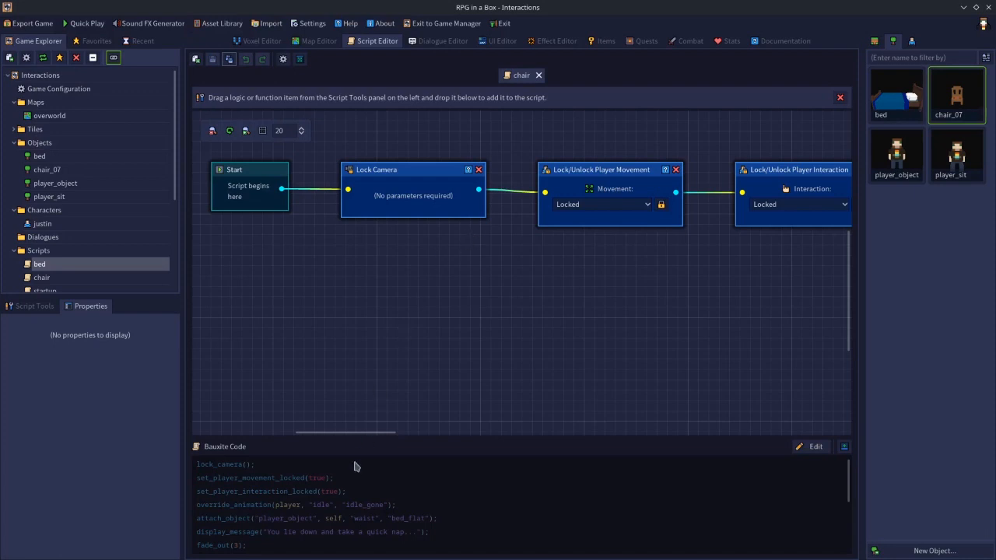
Step: Replace the chair script's first Override Animation node with a Put Player node following the interaction lock
{"action": "left_click_drag", "start_coordinate": [355, 435], "coordinate": [418, 460]}
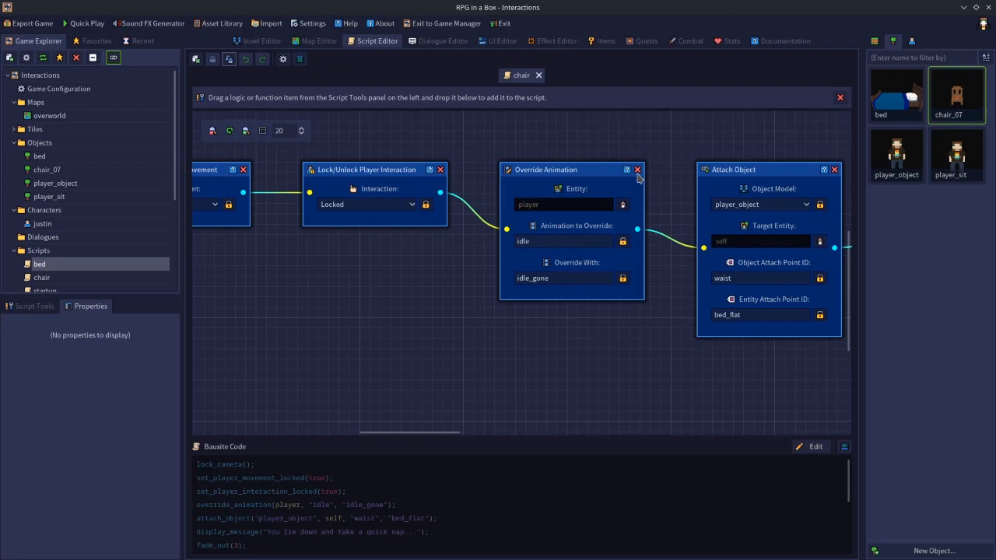
{"action": "left_click", "coordinate": [638, 176]}
{"action": "left_click", "coordinate": [638, 170]}
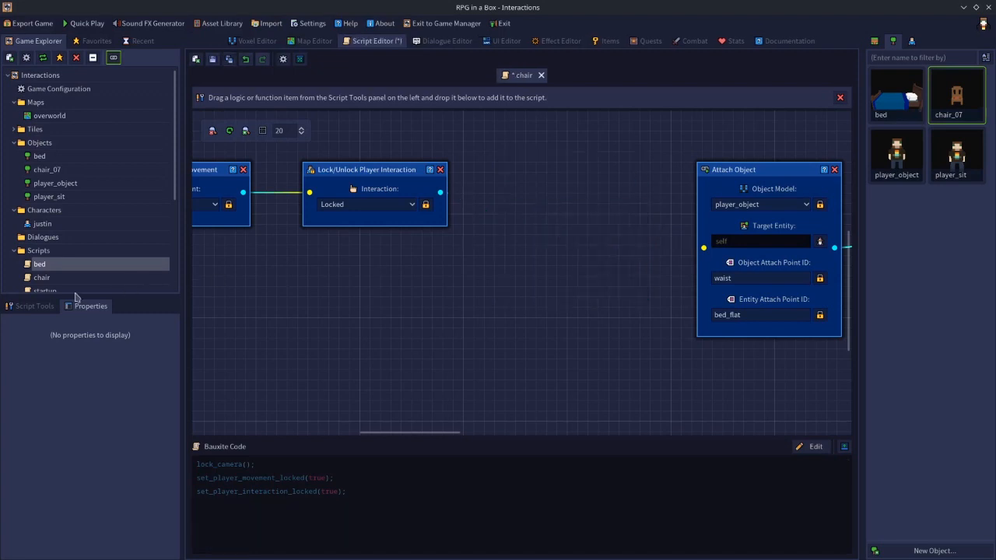
{"action": "left_click", "coordinate": [25, 309]}
{"action": "left_click_drag", "start_coordinate": [32, 404], "coordinate": [2, 410]}
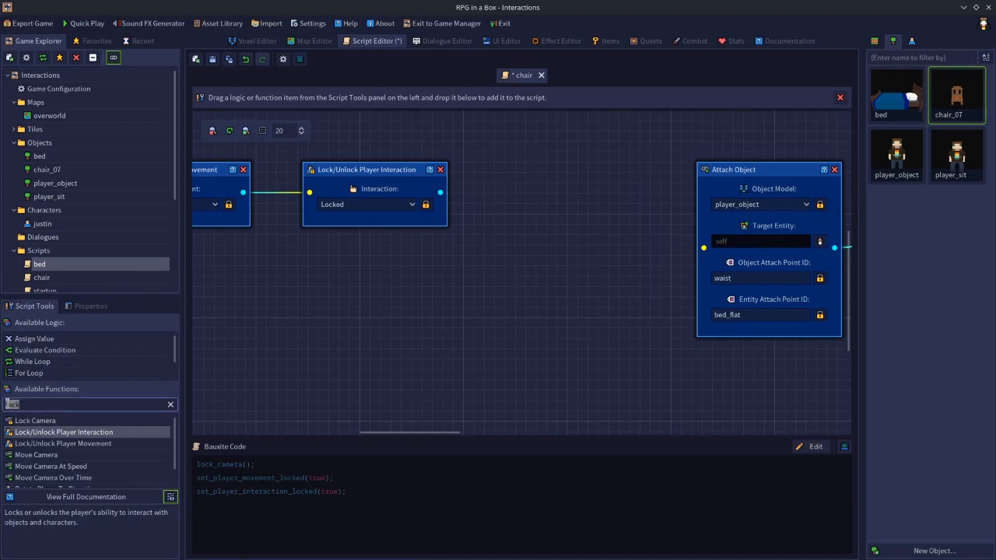
{"action": "type", "text": "put play"}
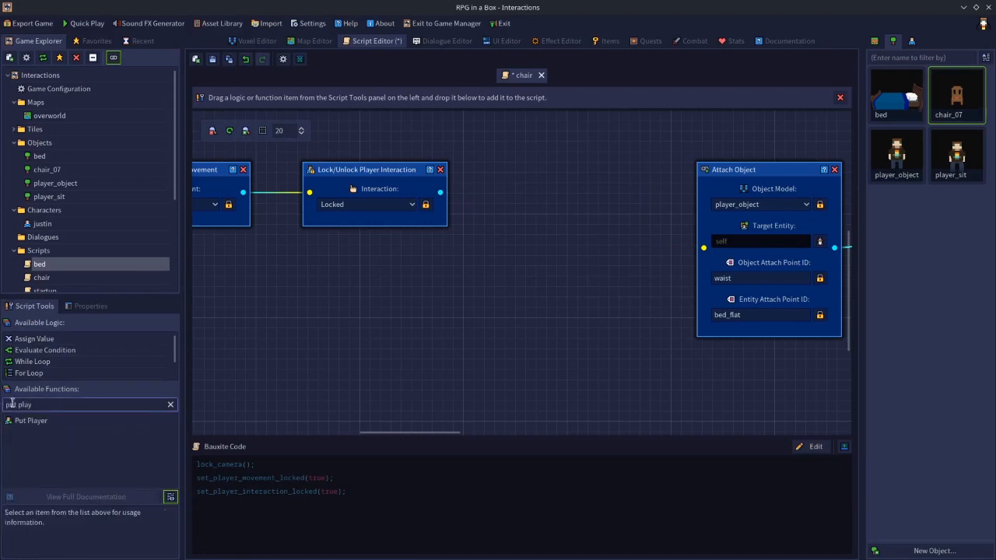
{"action": "left_click_drag", "start_coordinate": [24, 424], "coordinate": [443, 237]}
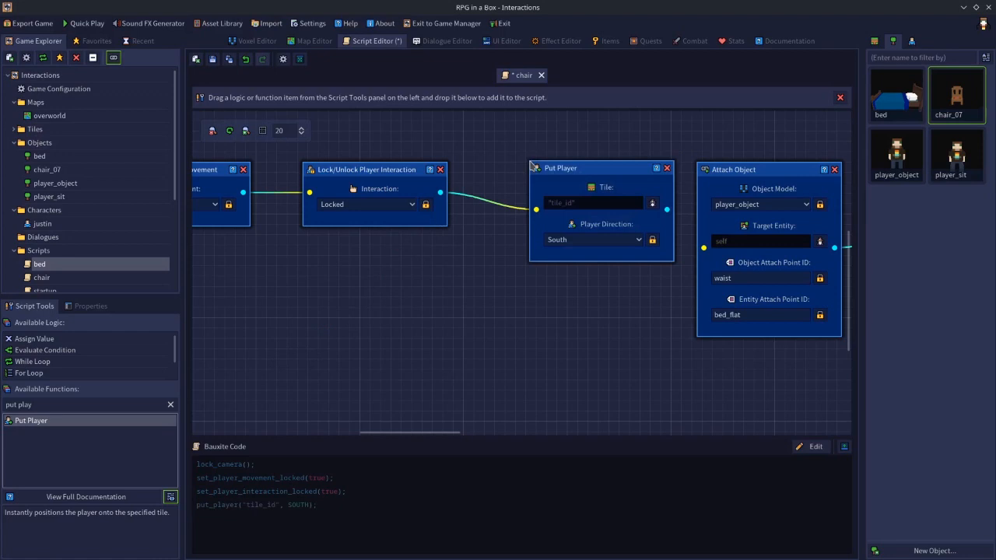
Step: Set the Put Player tile to the entity ID under_map and connect the node to Attach Object
{"action": "left_click", "coordinate": [604, 203]}
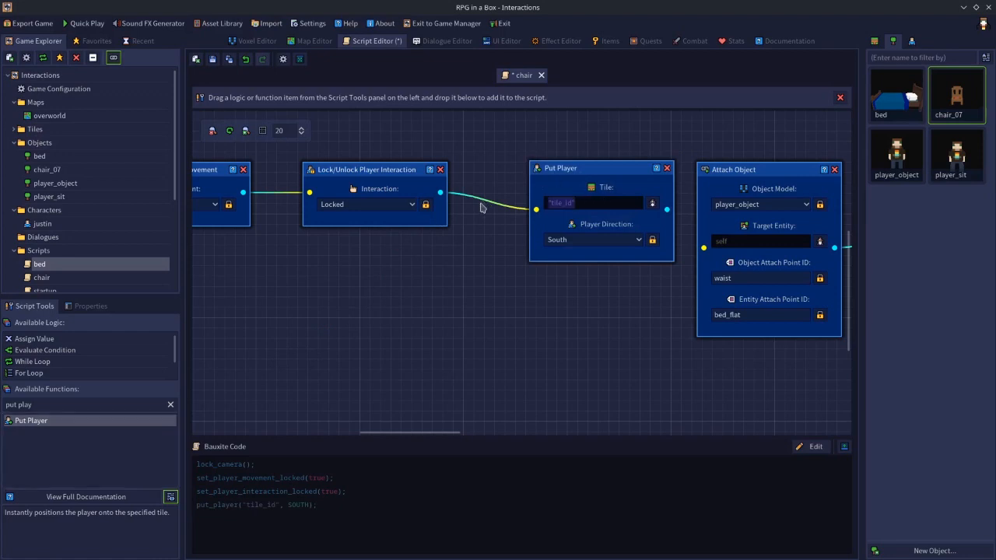
{"action": "left_click", "coordinate": [653, 204]}
{"action": "left_click_drag", "start_coordinate": [529, 278], "coordinate": [419, 277]}
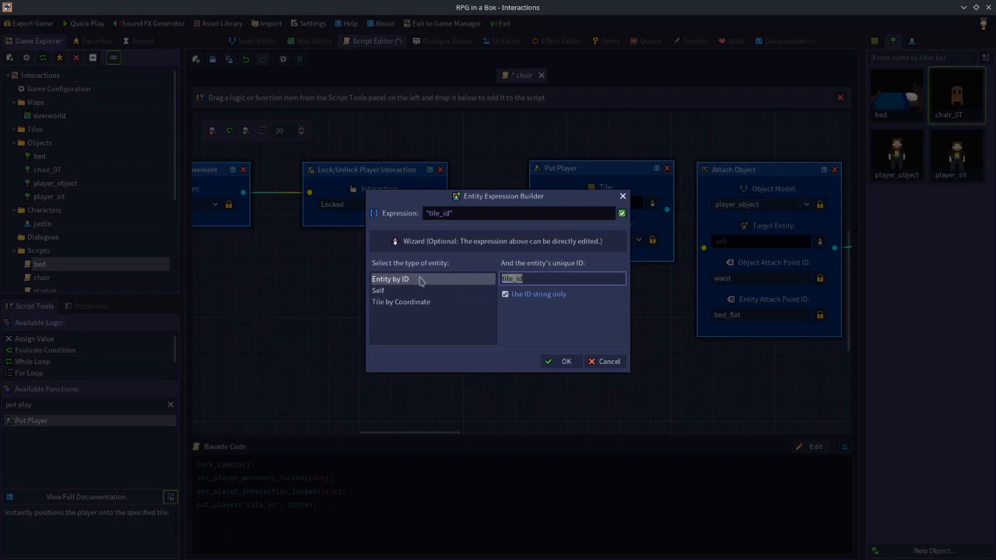
{"action": "type", "text": "under_map"}
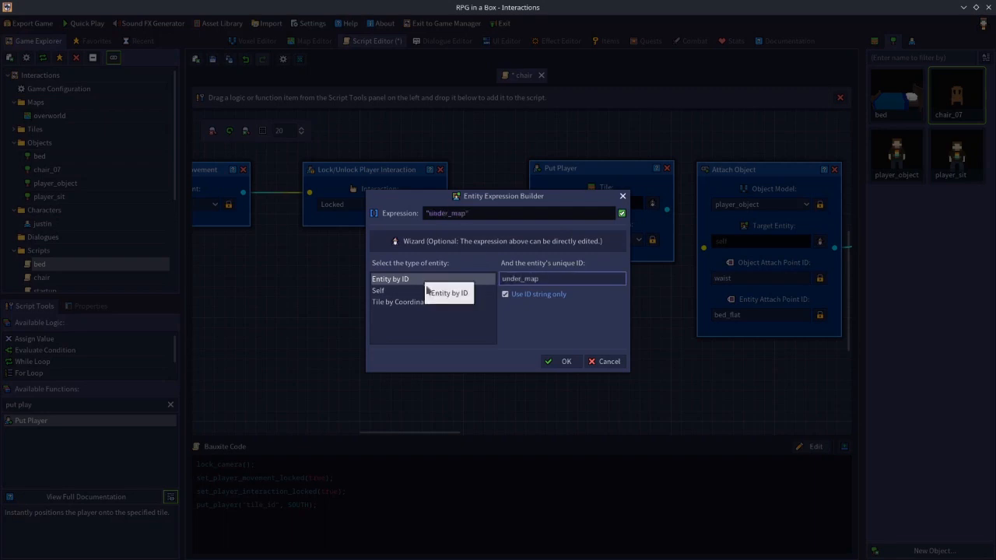
{"action": "left_click", "coordinate": [558, 363]}
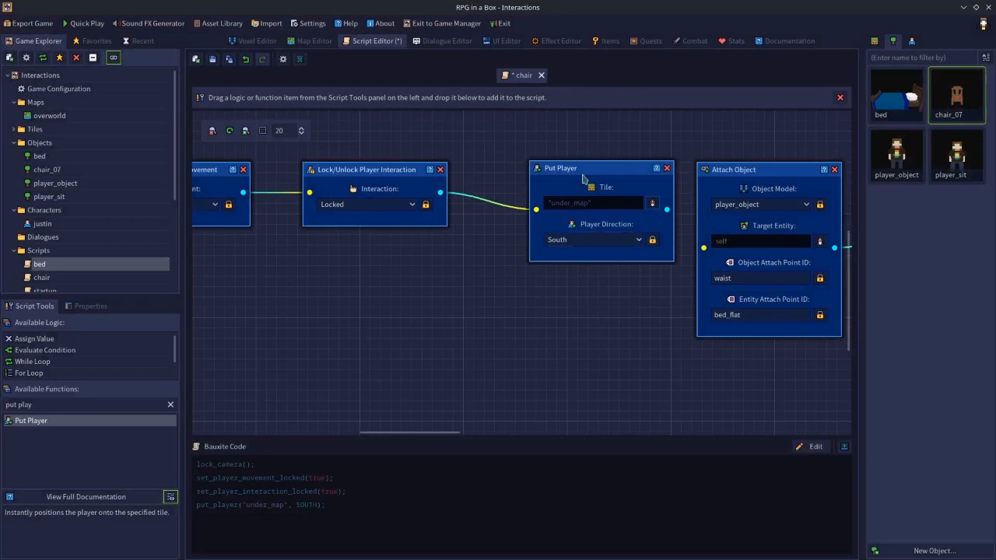
{"action": "left_click_drag", "start_coordinate": [584, 169], "coordinate": [549, 160]}
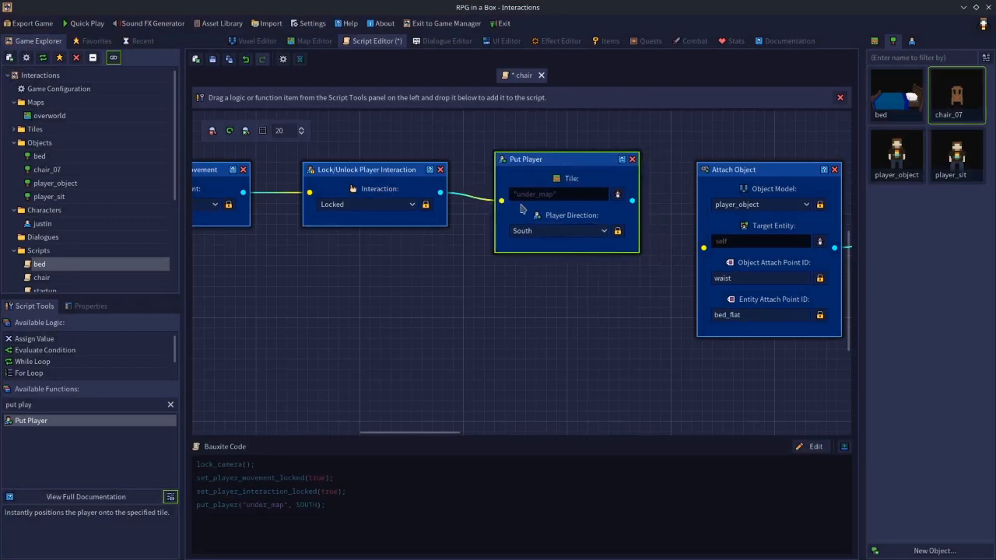
{"action": "left_click_drag", "start_coordinate": [632, 201], "coordinate": [692, 252]}
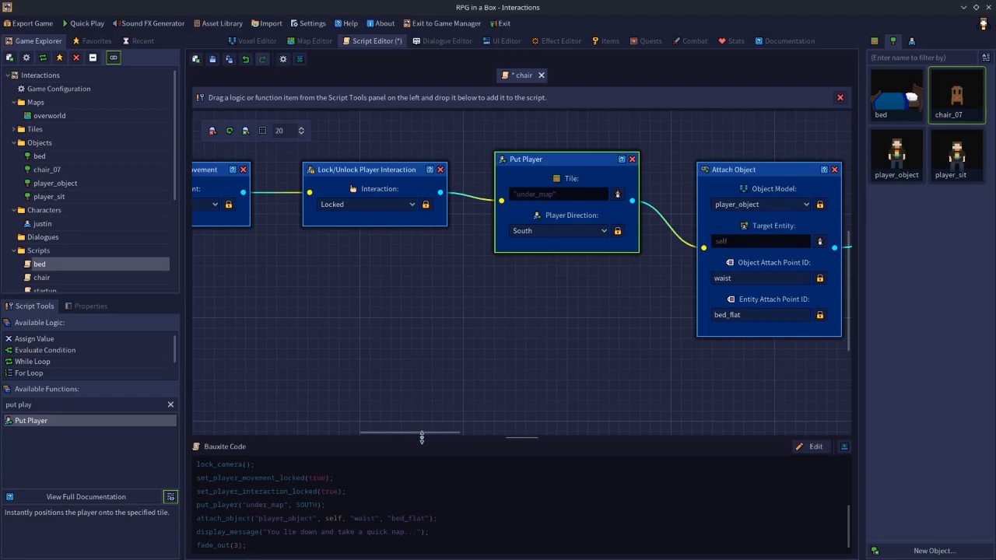
Step: Set Attach Object to the player_sit model with object attach point seat, and clear its entity attach point ID
{"action": "left_click_drag", "start_coordinate": [418, 434], "coordinate": [460, 435]}
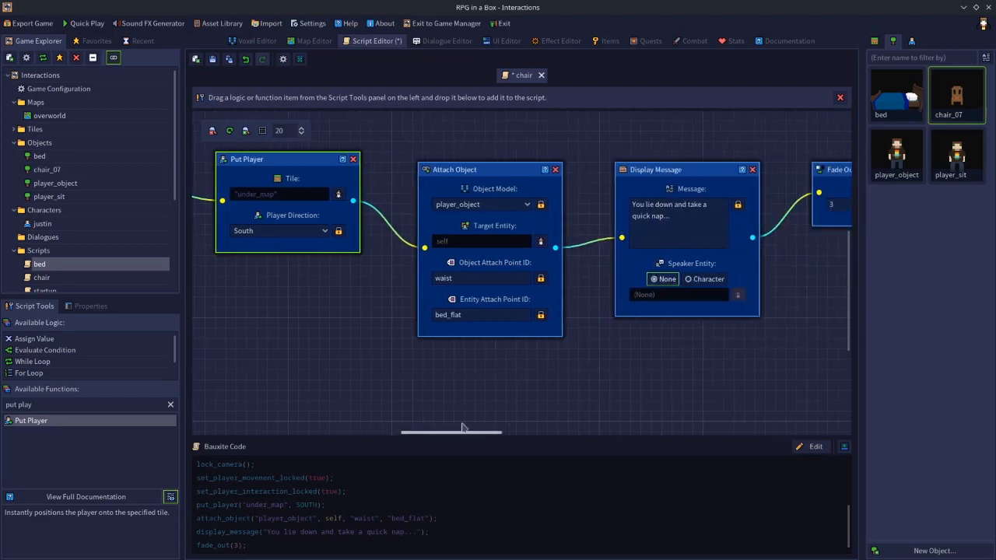
{"action": "left_click", "coordinate": [478, 206]}
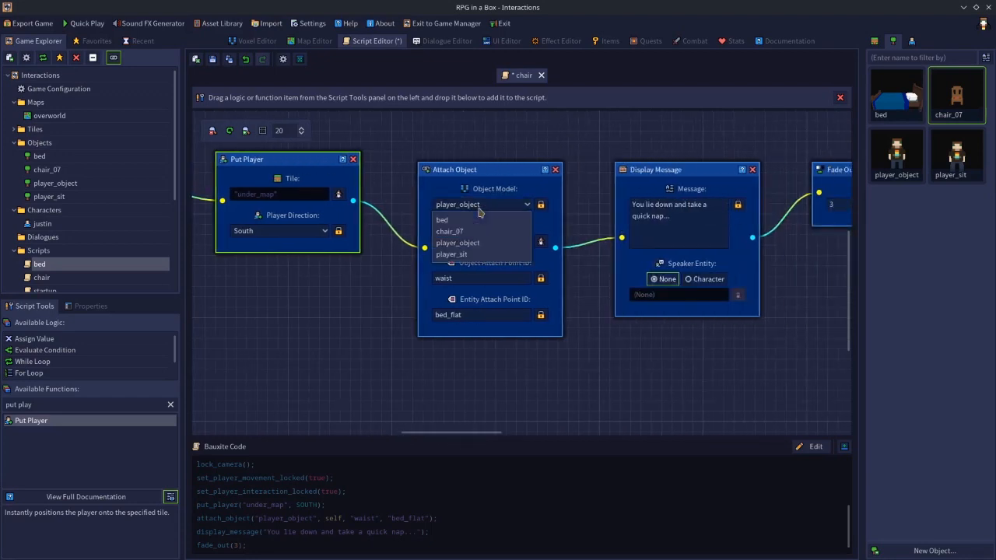
{"action": "left_click", "coordinate": [467, 263]}
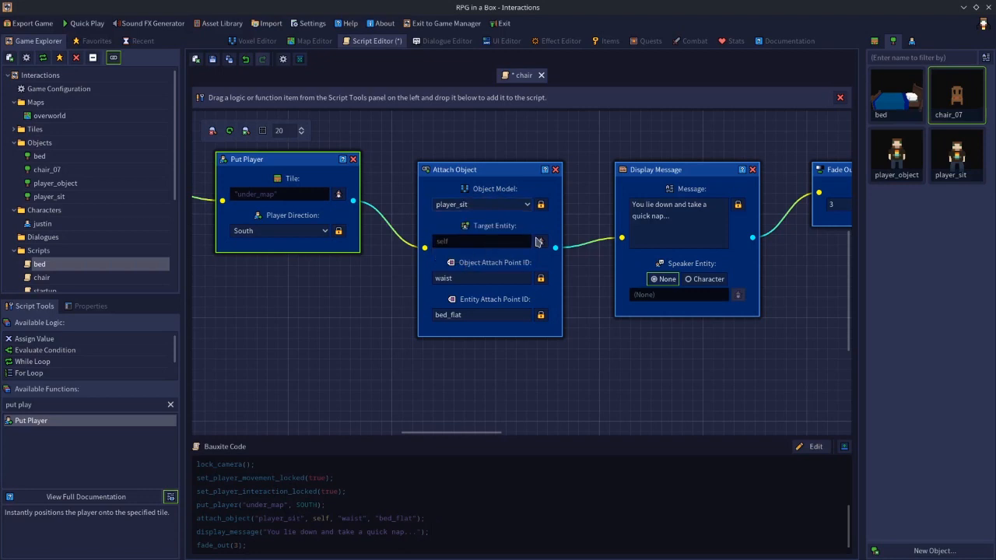
{"action": "double_click", "coordinate": [490, 277]}
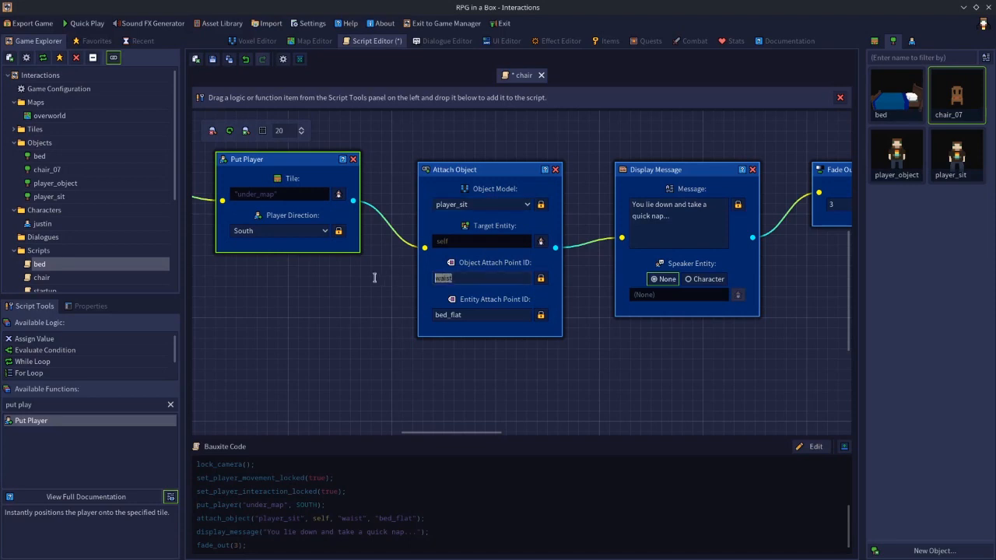
{"action": "type", "text": "seat"}
{"action": "double_click", "coordinate": [479, 315]}
{"action": "key", "text": "BackSpace"}
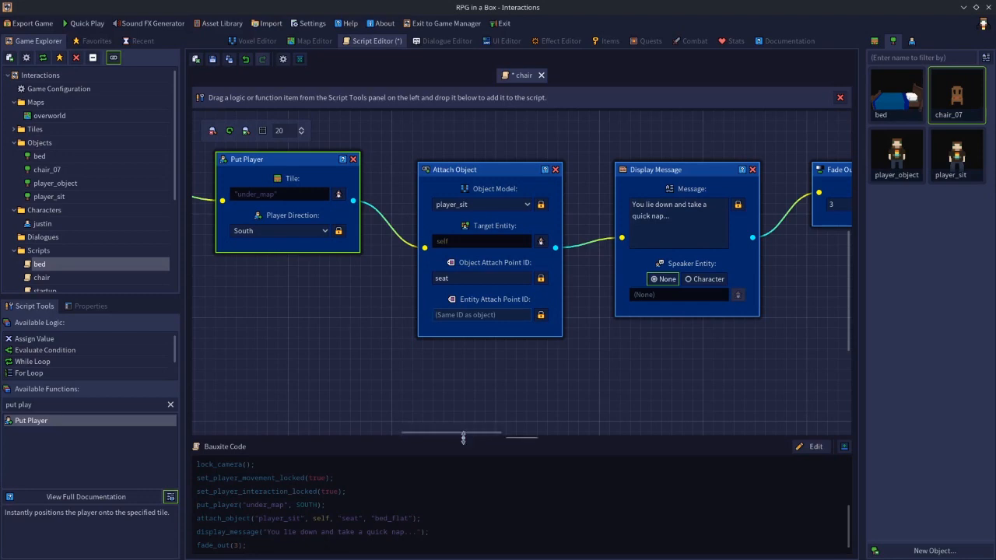
Step: Change the chair script's display message to "You sit down and take a quick break..."
{"action": "left_click_drag", "start_coordinate": [467, 433], "coordinate": [498, 434]}
{"action": "left_click_drag", "start_coordinate": [500, 252], "coordinate": [390, 181]}
{"action": "type", "text": "You"}
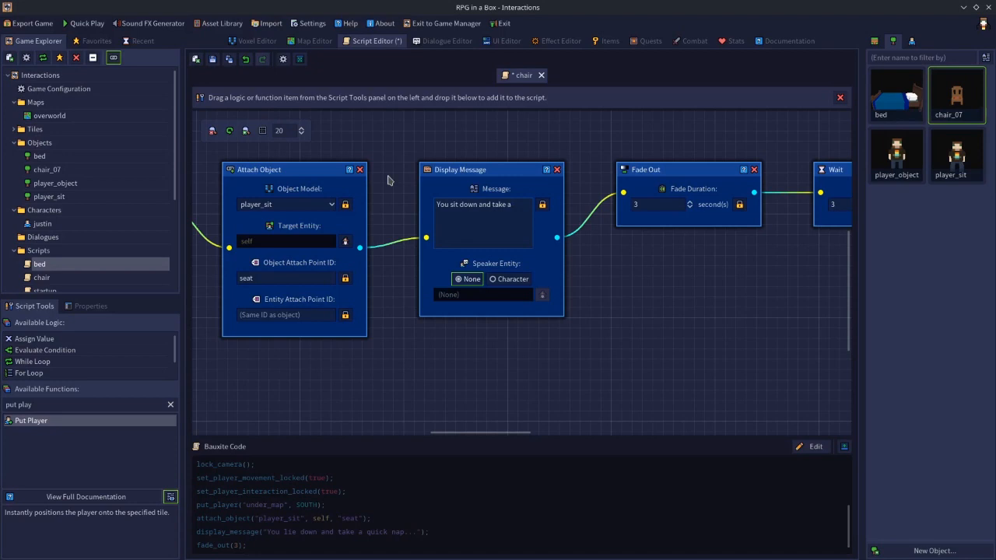
{"action": "type", "text": "quick break..."}
Step: Delete the Wait, Fade Out and Fade In nodes from the chair script
{"action": "left_click_drag", "start_coordinate": [483, 431], "coordinate": [543, 435]}
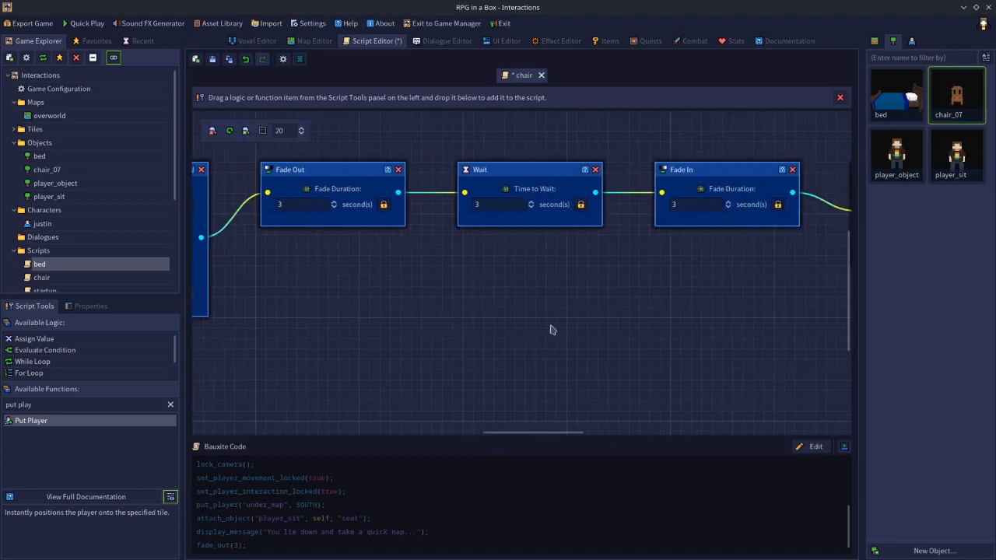
{"action": "left_click", "coordinate": [596, 170]}
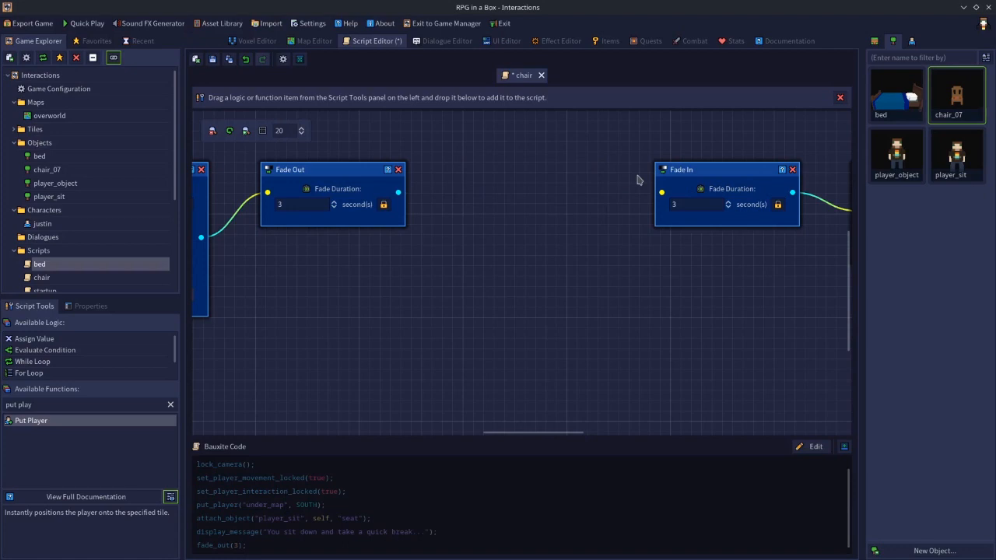
{"action": "left_click", "coordinate": [398, 170]}
{"action": "left_click", "coordinate": [792, 170]}
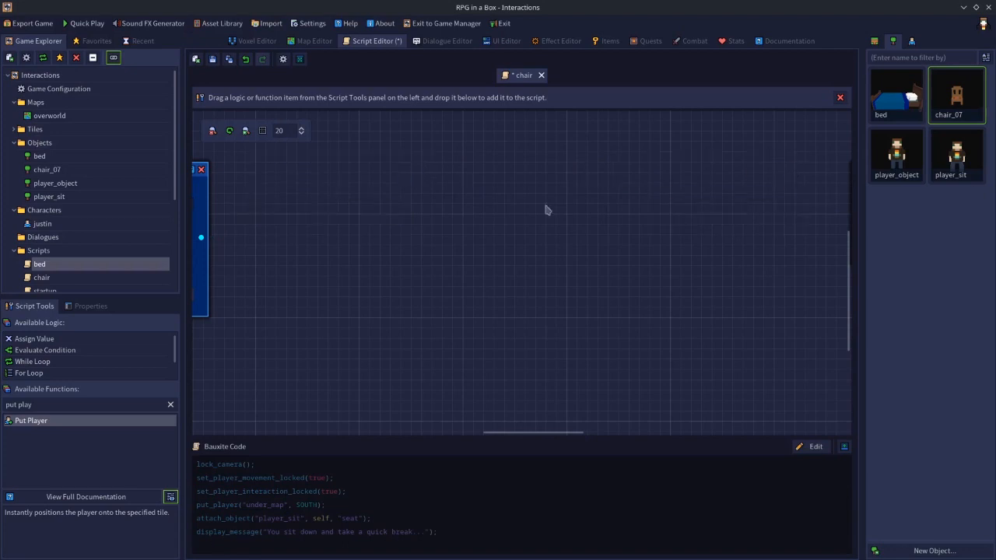
Step: Insert a 3-second Wait node between Display Message and Detach Object, connected to both
{"action": "double_click", "coordinate": [64, 404]}
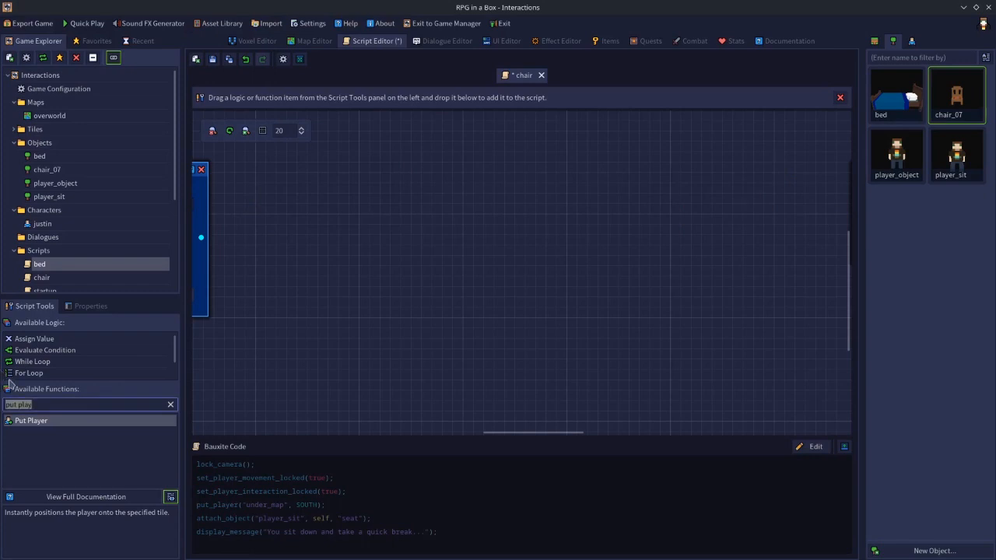
{"action": "type", "text": "wait"}
{"action": "left_click_drag", "start_coordinate": [26, 425], "coordinate": [343, 232]}
{"action": "double_click", "coordinate": [379, 254]}
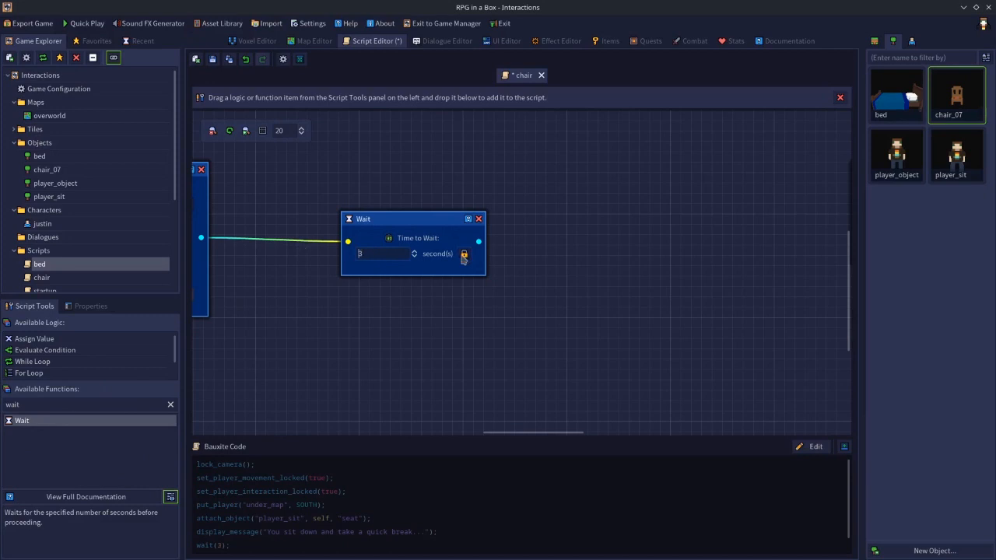
{"action": "left_click_drag", "start_coordinate": [480, 243], "coordinate": [759, 257]}
{"action": "scroll", "coordinate": [758, 256], "scroll_direction": "down", "scroll_amount": 4}
{"action": "scroll", "coordinate": [720, 271], "scroll_direction": "up", "scroll_amount": 1}
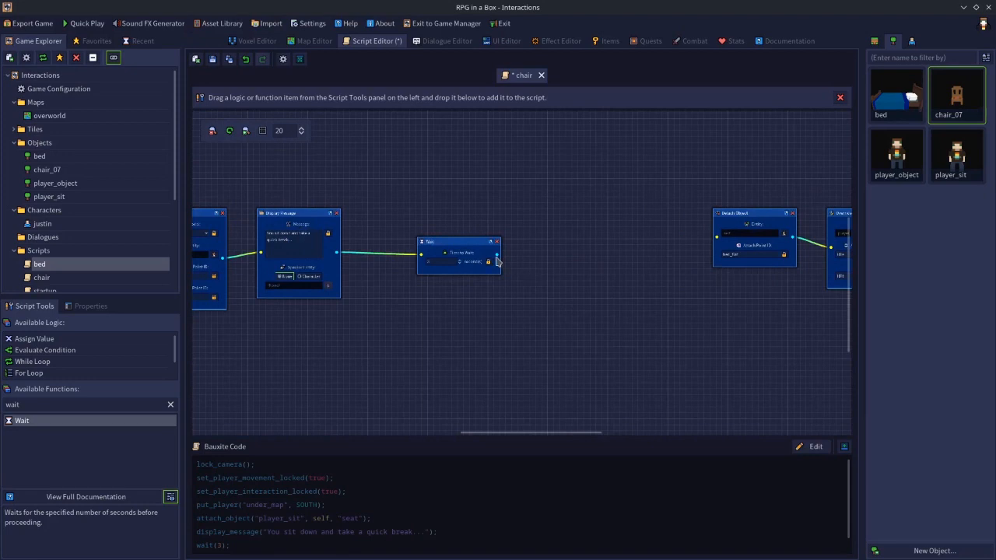
{"action": "left_click_drag", "start_coordinate": [700, 249], "coordinate": [636, 253]}
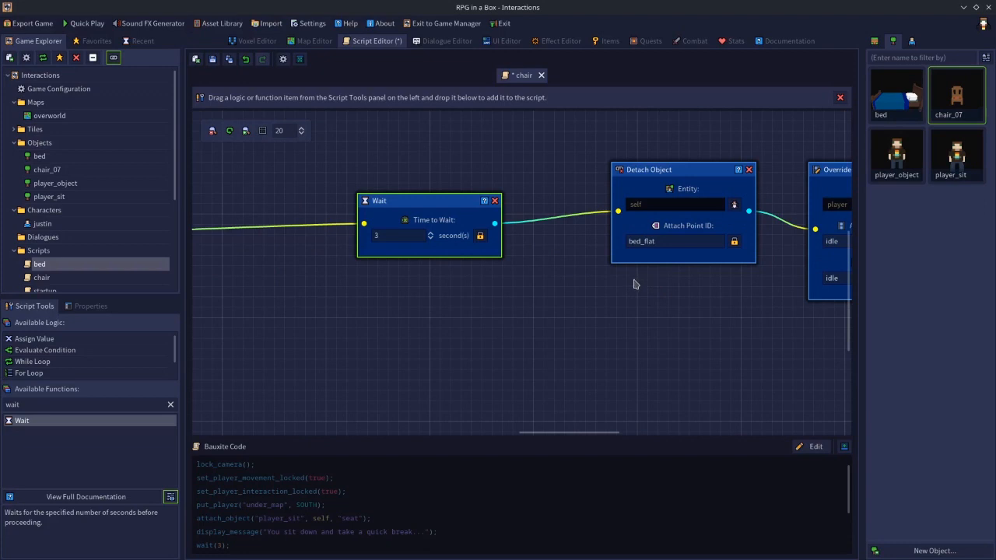
Step: Set the Detach Object node's attach point ID to seat
{"action": "double_click", "coordinate": [666, 243]}
{"action": "type", "text": "seat"}
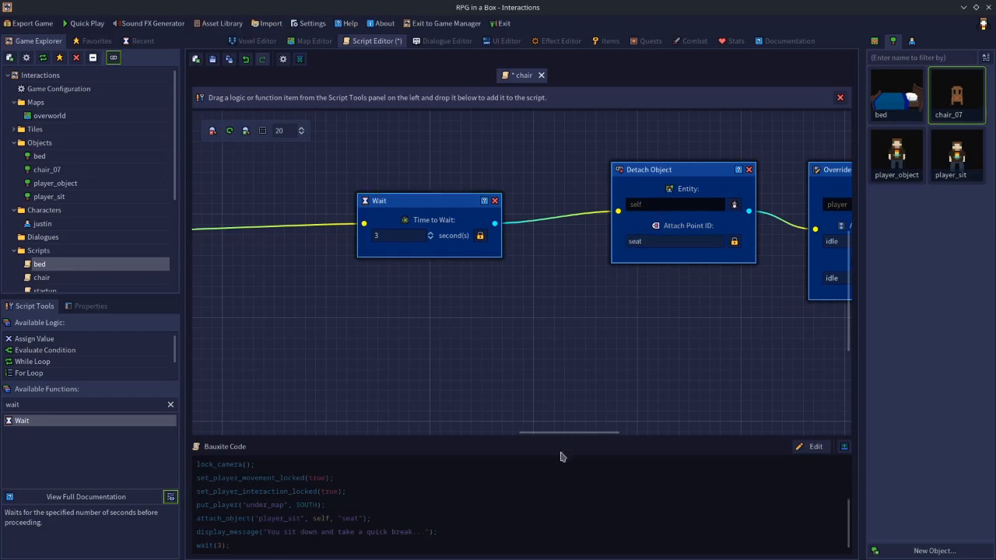
Step: Delete the Override Animation node after Detach Object in the chair script and filter the available functions by "put"
{"action": "left_click_drag", "start_coordinate": [567, 435], "coordinate": [602, 436]}
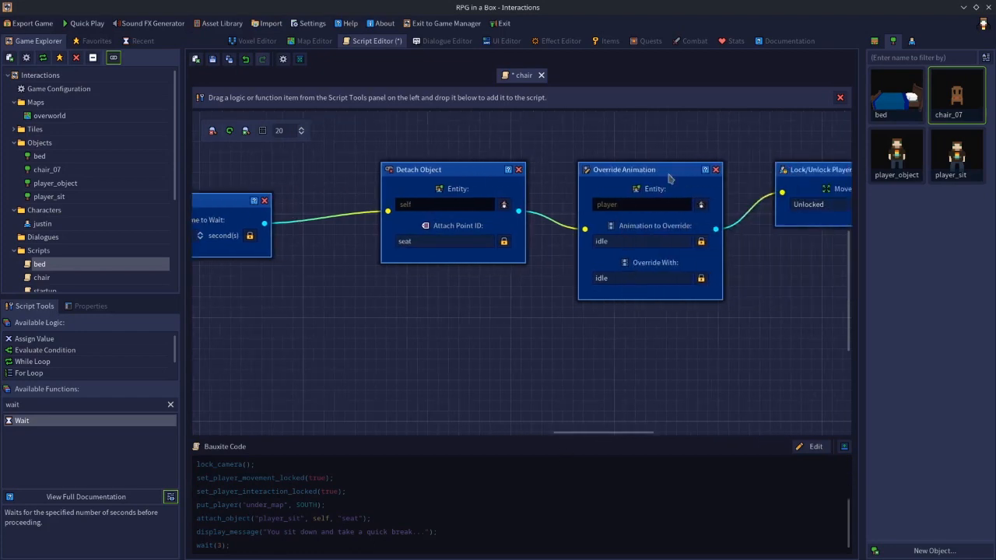
{"action": "left_click", "coordinate": [716, 170]}
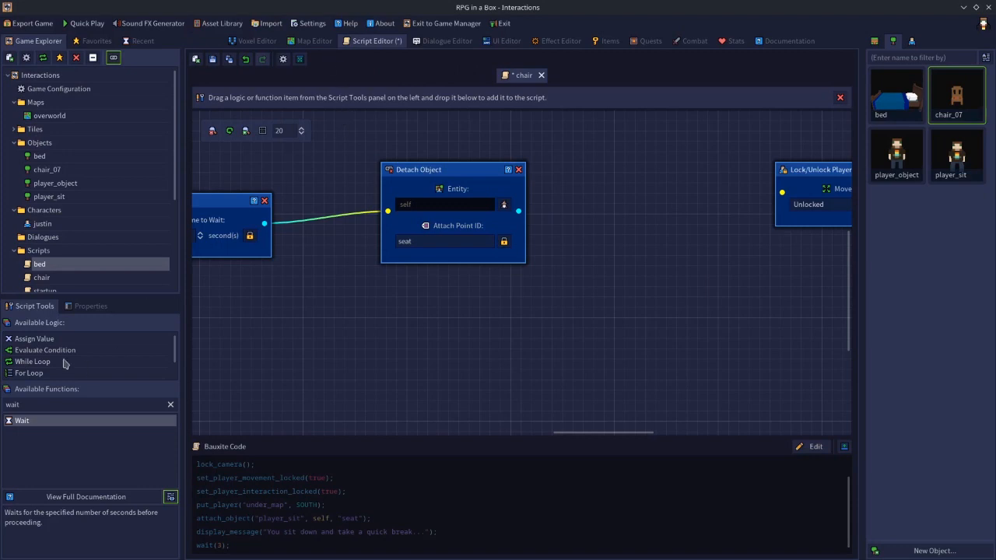
{"action": "double_click", "coordinate": [49, 404]}
{"action": "type", "text": "put"}
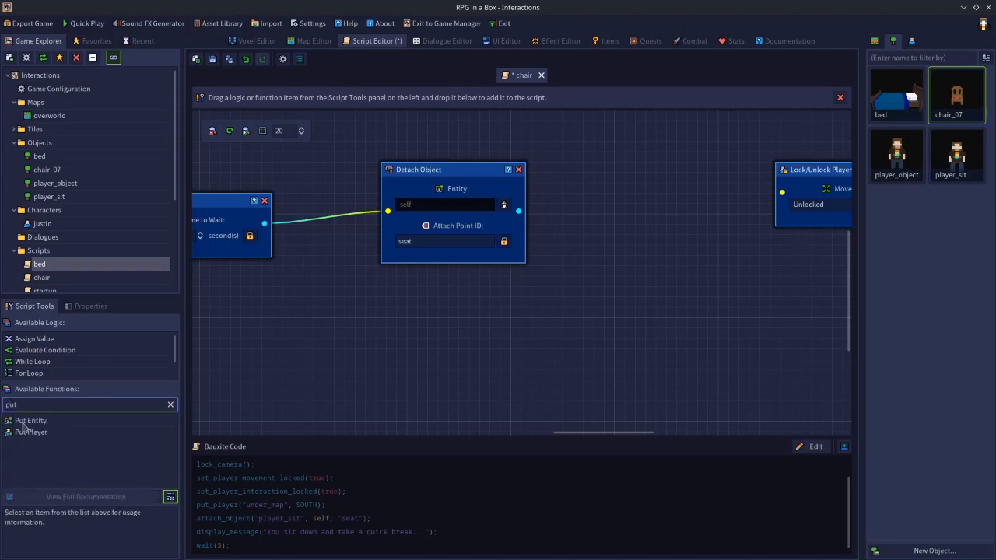
{"action": "left_click_drag", "start_coordinate": [27, 421], "coordinate": [632, 212]}
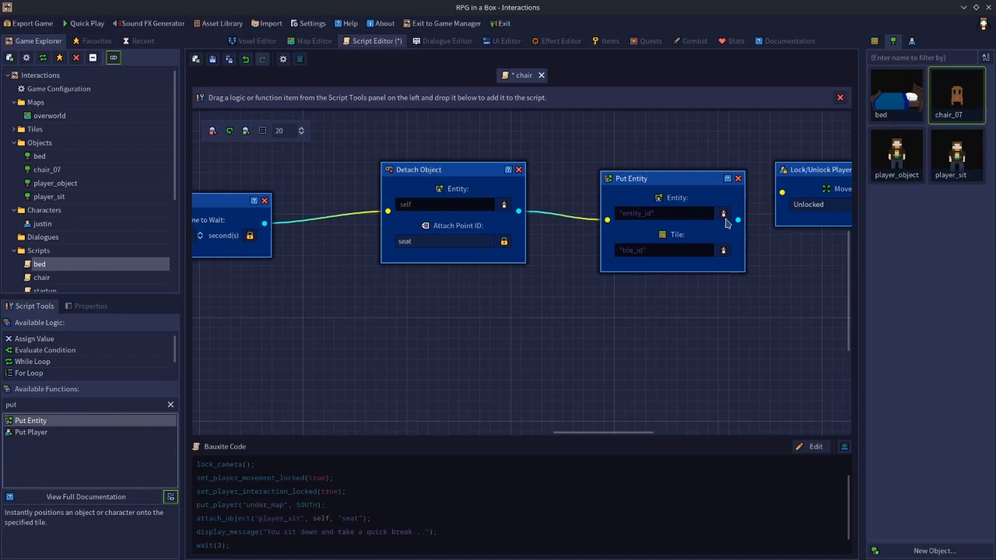
{"action": "left_click_drag", "start_coordinate": [737, 220], "coordinate": [788, 199]}
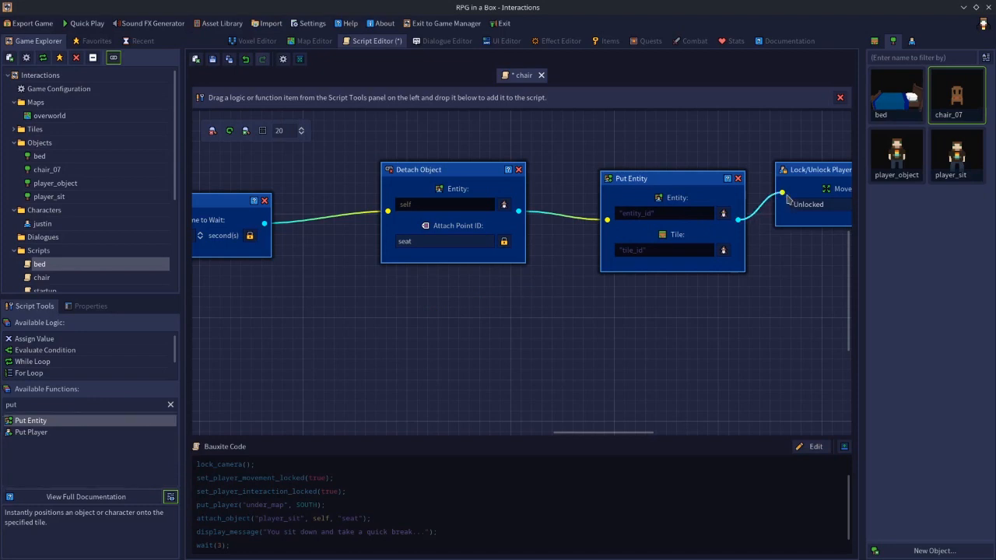
{"action": "left_click_drag", "start_coordinate": [664, 179], "coordinate": [636, 170]}
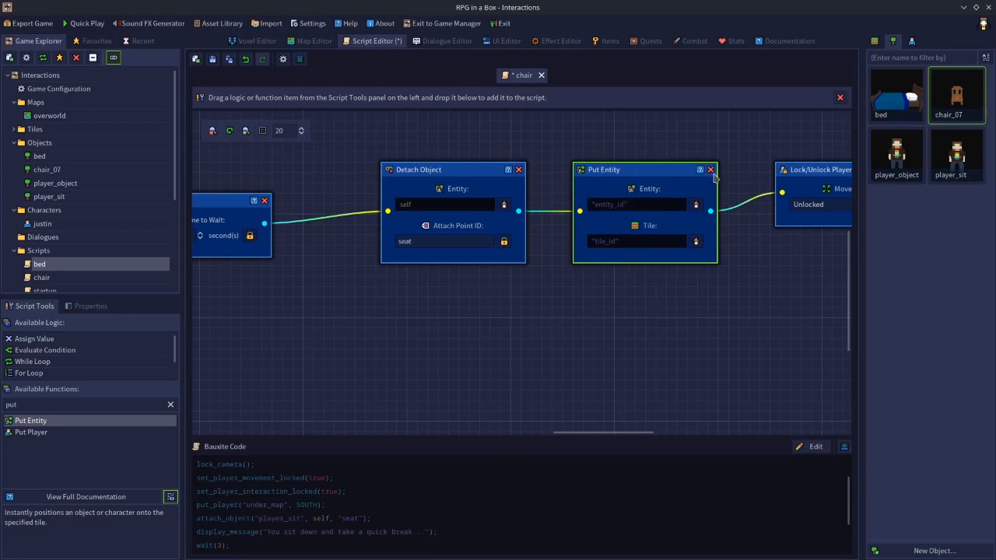
{"action": "left_click", "coordinate": [709, 170]}
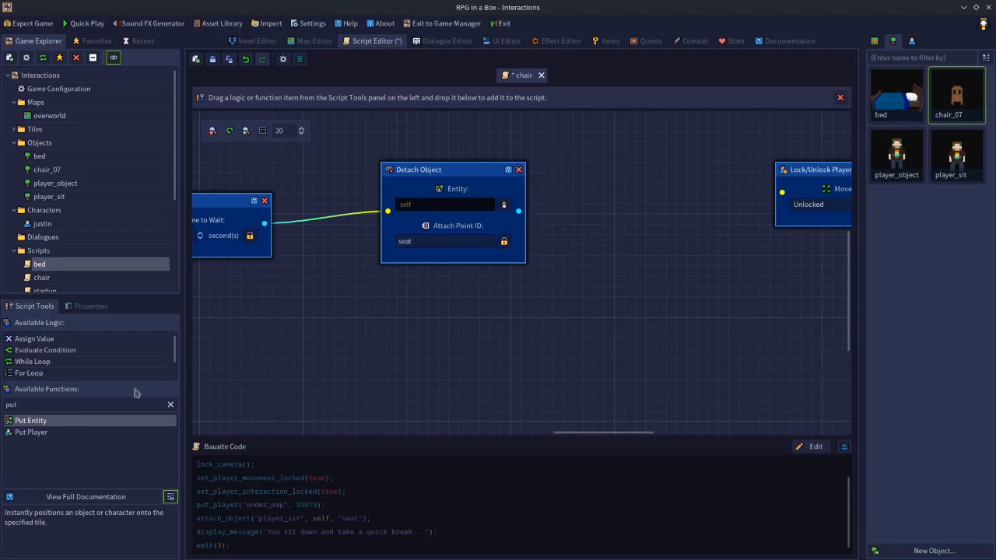
Step: Insert a Put Player node between Detach Object and the player movement unlock node, connected to both
{"action": "left_click_drag", "start_coordinate": [36, 434], "coordinate": [608, 182]}
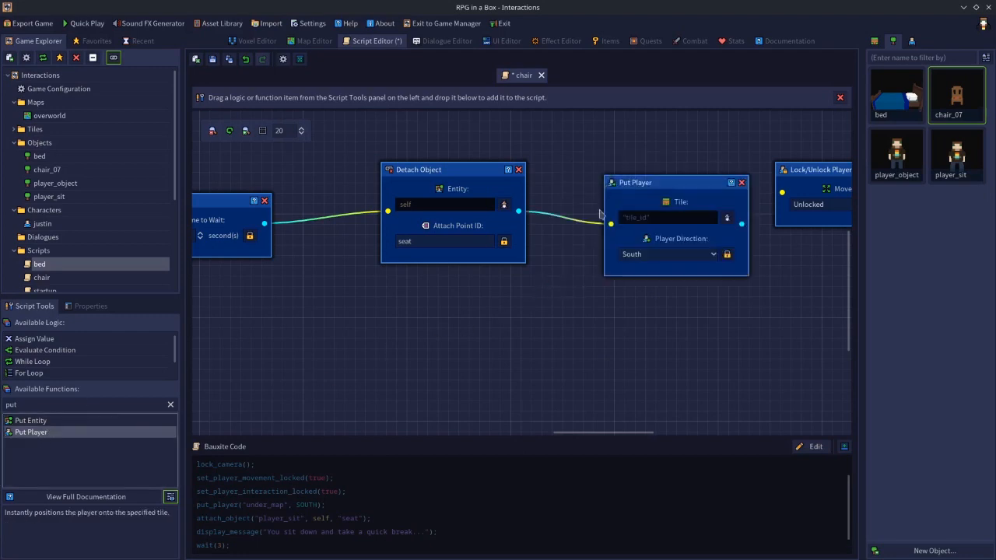
{"action": "left_click", "coordinate": [677, 218]}
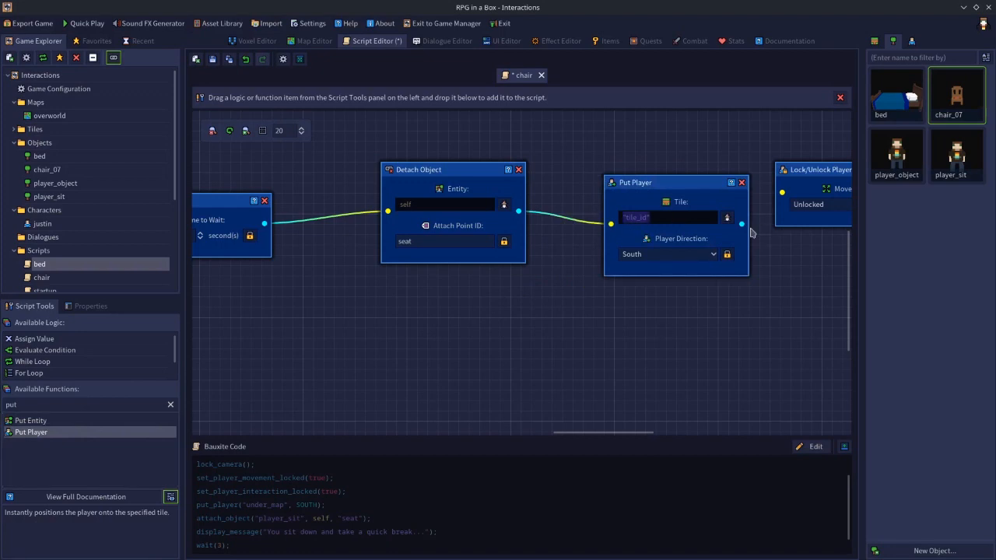
{"action": "left_click_drag", "start_coordinate": [743, 225], "coordinate": [783, 194]}
Step: Change the final Display Message text to "Tht's enough of that! Time to get on with things!"
{"action": "left_click_drag", "start_coordinate": [610, 438], "coordinate": [727, 377]}
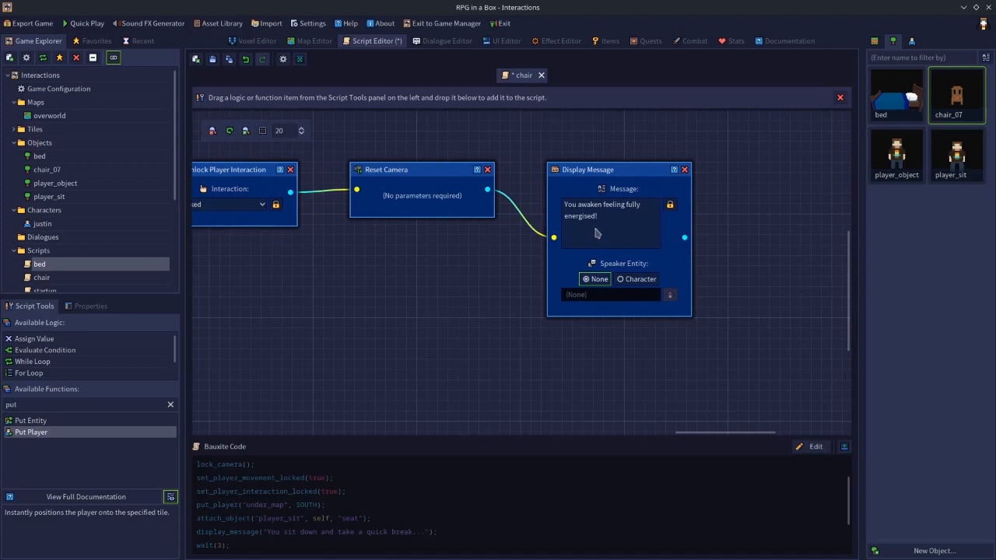
{"action": "left_click_drag", "start_coordinate": [625, 218], "coordinate": [464, 151]}
{"action": "type", "text": "Tht's enough"}
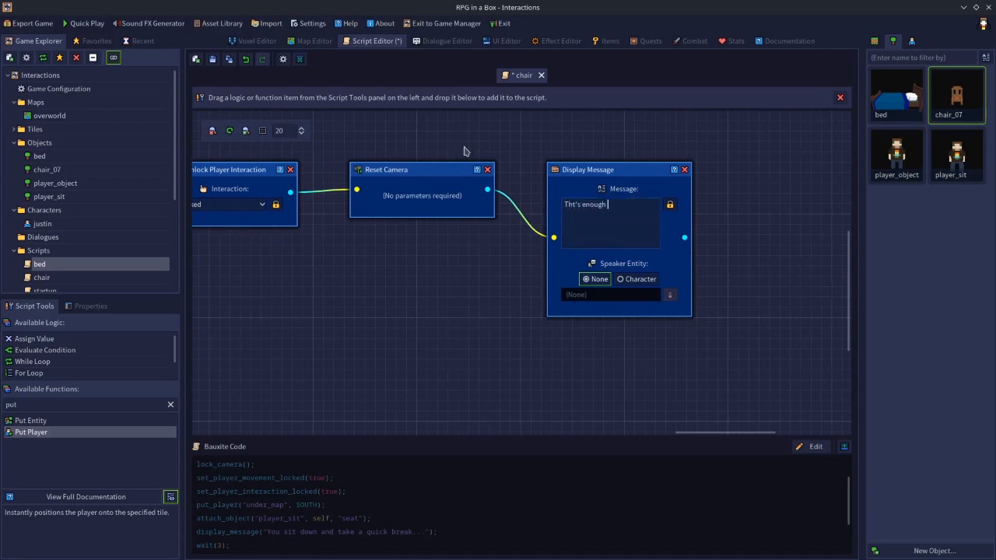
{"action": "type", "text": " of thsat! Time to get on with things!"}
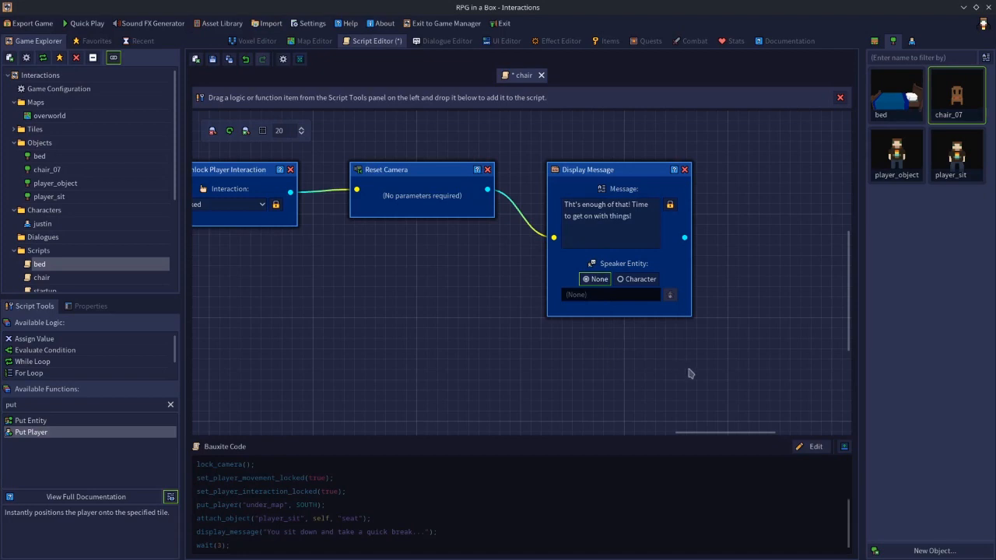
Step: Open the chair script's Bauxite code for editing and add "$player_coord = player.coord;" as its first line
{"action": "left_click", "coordinate": [844, 448]}
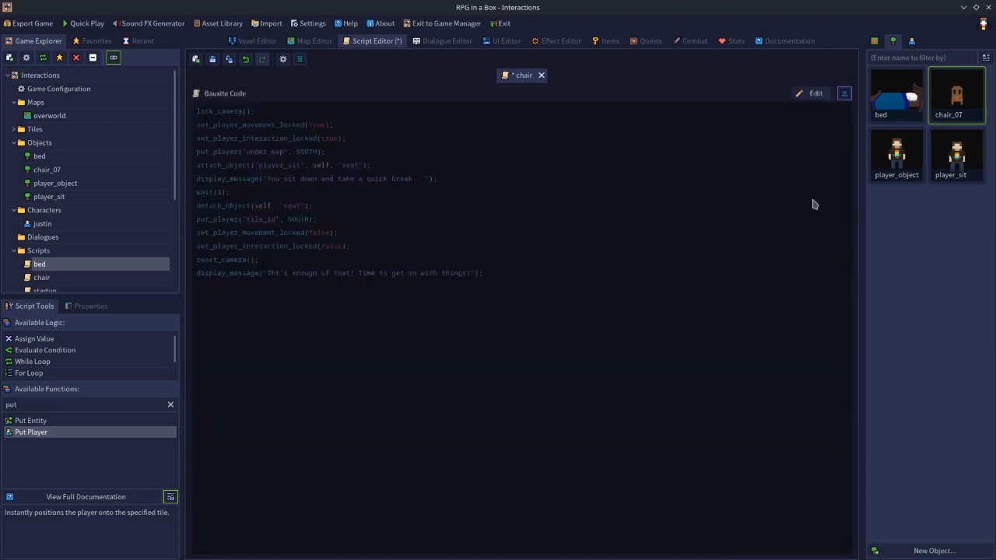
{"action": "left_click", "coordinate": [813, 97]}
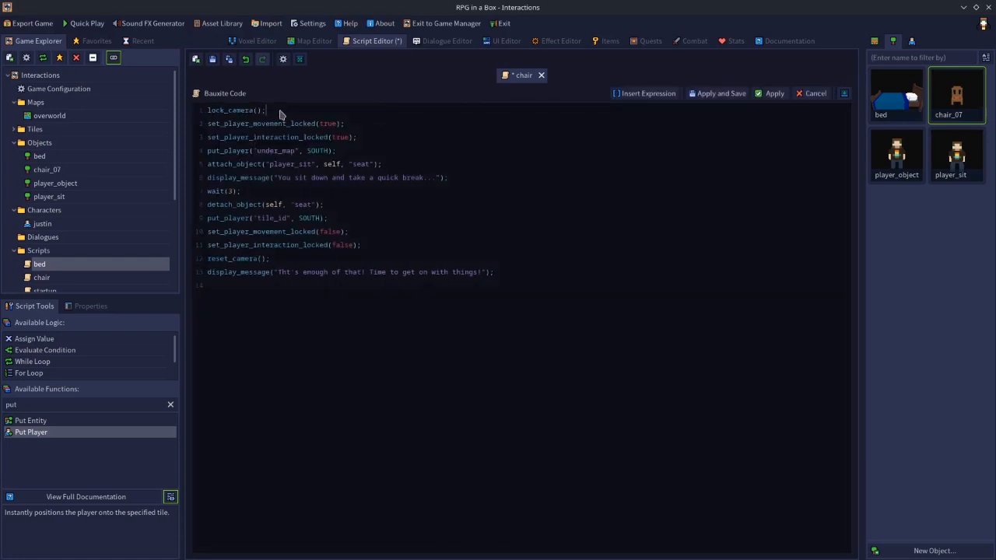
{"action": "key", "text": "Left"}
{"action": "key", "text": "Left"}
{"action": "key", "text": "Left"}
{"action": "key", "text": "Left"}
{"action": "key", "text": "Left"}
{"action": "key", "text": "Return"}
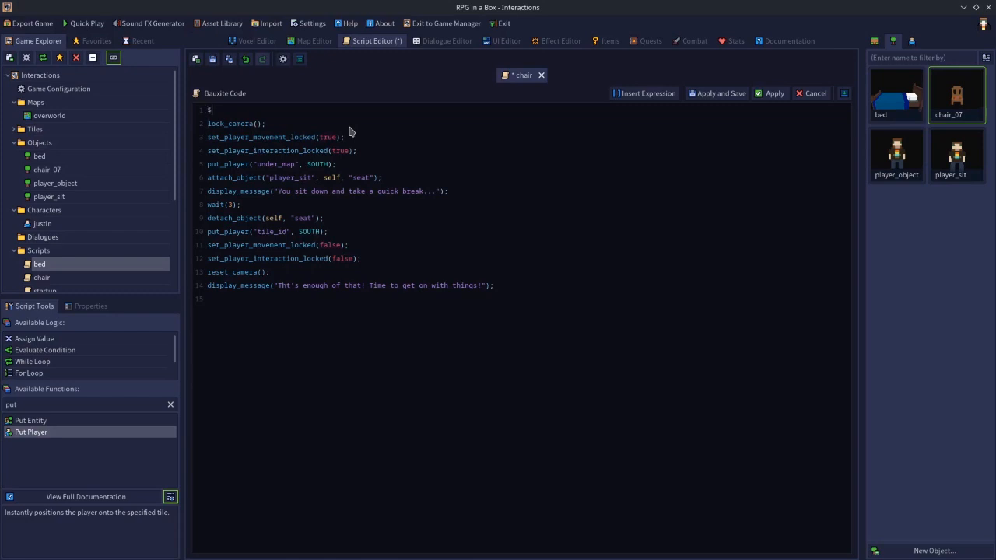
{"action": "type", "text": "$player_coord = player.coord"}
Step: Replace the tile ID in the second put_player call with tile[$player_coord.x, $player_coord.y, $player_coord.z]
{"action": "left_click", "coordinate": [291, 232]}
{"action": "key", "text": "BackSpace"}
{"action": "key", "text": "BackSpace"}
{"action": "key", "text": "BackSpace"}
{"action": "key", "text": "BackSpace"}
{"action": "key", "text": "BackSpace"}
{"action": "key", "text": "BackSpace"}
{"action": "key", "text": "BackSpace"}
{"action": "key", "text": "BackSpace"}
{"action": "key", "text": "BackSpace"}
{"action": "key", "text": "BackSpace"}
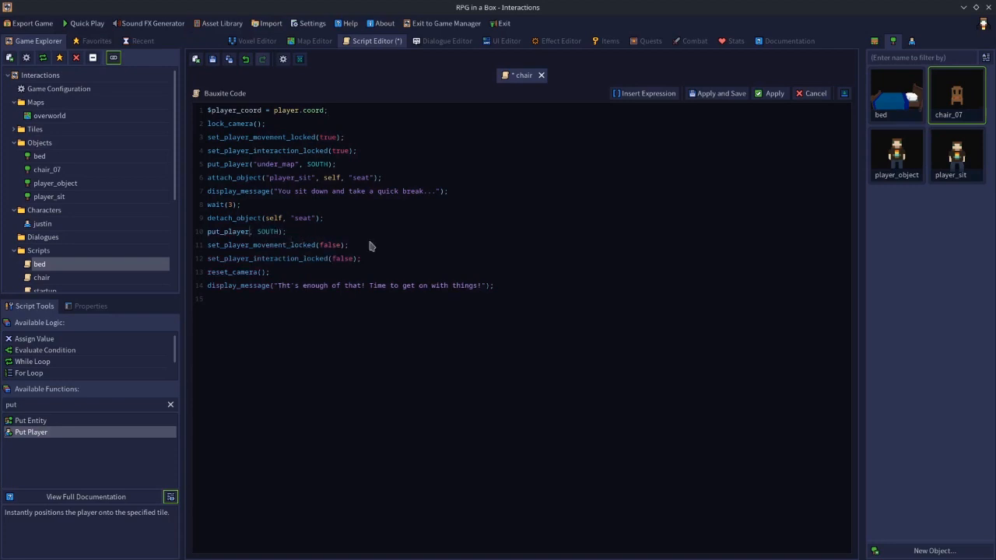
{"action": "type", "text": "("}
{"action": "type", "text": "tile[]"}
{"action": "type", "text": "$"}
{"action": "type", "text": "player"}
{"action": "type", "text": "_"}
{"action": "type", "text": "coord"}
{"action": "type", "text": "."}
{"action": "type", "text": "x"}
{"action": "type", "text": ", "}
{"action": "type", "text": "$player_C"}
{"action": "key", "text": "BackSpace"}
{"action": "type", "text": "c"}
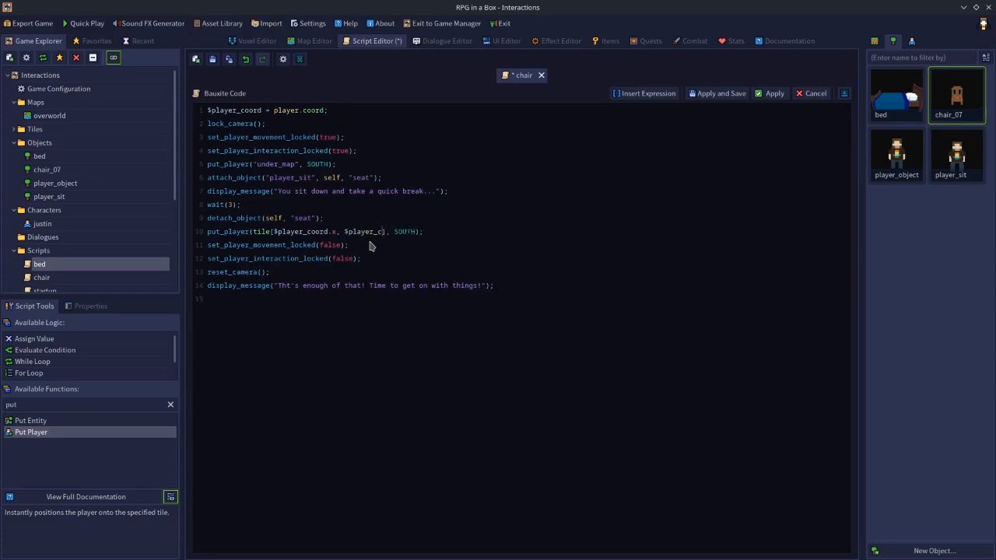
{"action": "type", "text": "oord.y, $player_coord.z"}
Step: Remove the SOUTH direction argument from both put_player calls, then apply and save the chair script
{"action": "left_click", "coordinate": [509, 235]}
{"action": "key", "text": "BackSpace"}
{"action": "key", "text": "BackSpace"}
{"action": "key", "text": "BackSpace"}
{"action": "key", "text": "BackSpace"}
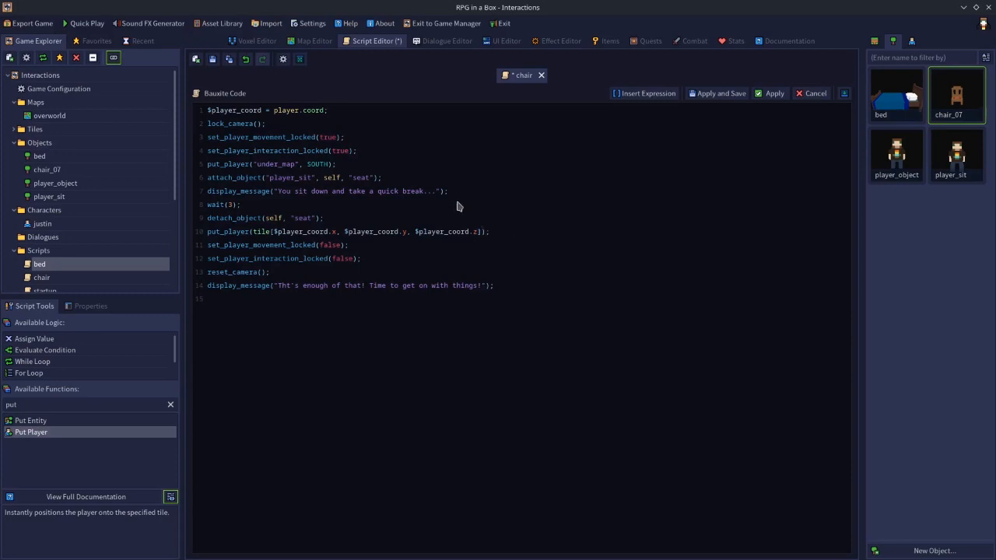
{"action": "left_click", "coordinate": [334, 164]}
{"action": "key", "text": "BackSpace"}
{"action": "key", "text": "BackSpace"}
{"action": "key", "text": "BackSpace"}
{"action": "key", "text": "BackSpace"}
{"action": "key", "text": "BackSpace"}
{"action": "key", "text": "BackSpace"}
{"action": "left_click", "coordinate": [712, 96]}
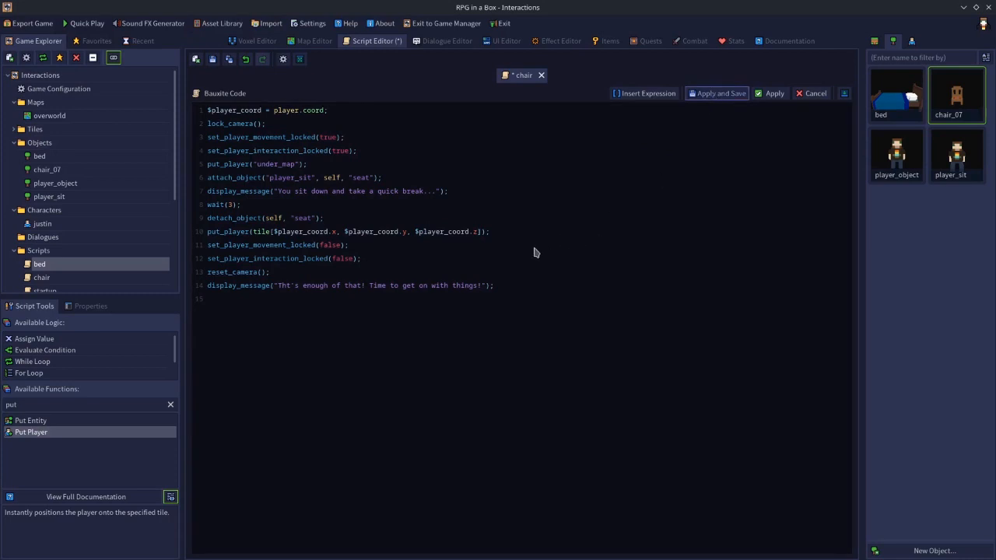
{"action": "key", "text": "ctrl+s"}
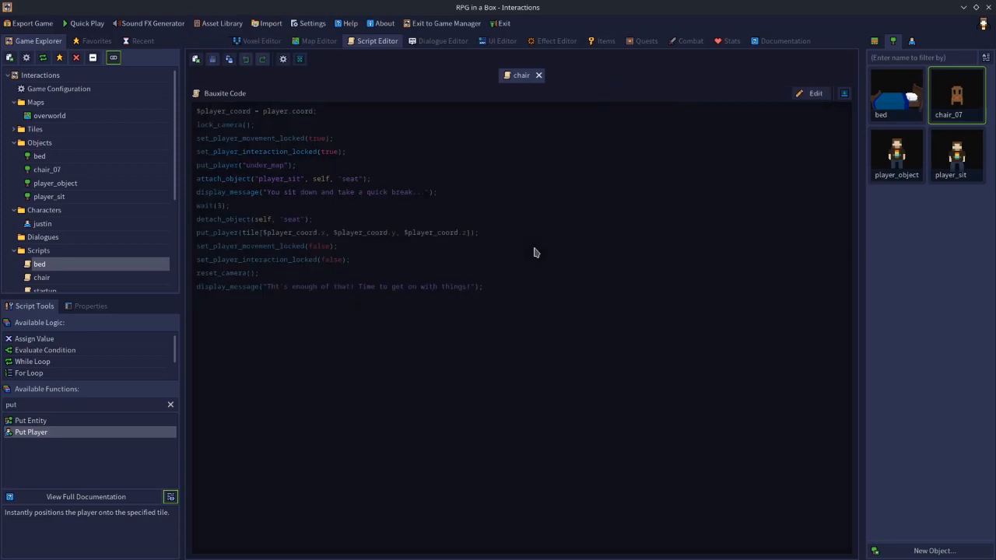
Step: Assign the chair script to the chair on the overworld map and save the map
{"action": "left_click", "coordinate": [315, 41]}
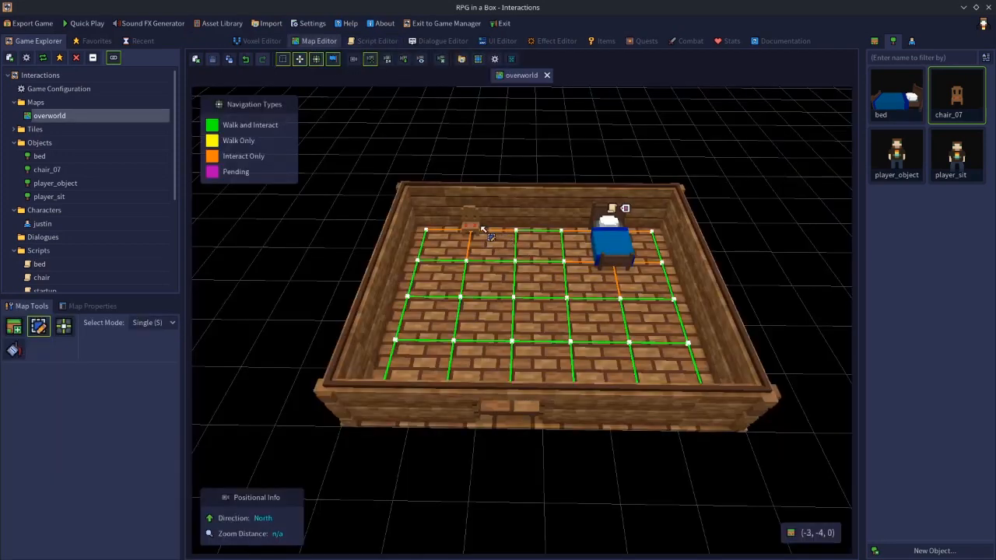
{"action": "left_click", "coordinate": [477, 230]}
{"action": "left_click", "coordinate": [110, 309]}
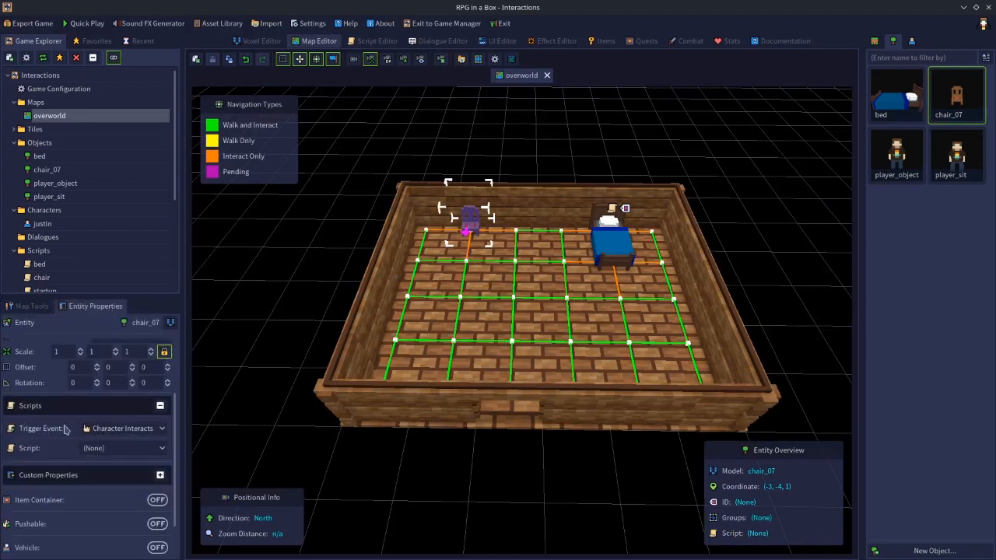
{"action": "left_click", "coordinate": [123, 449]}
{"action": "left_click", "coordinate": [117, 502]}
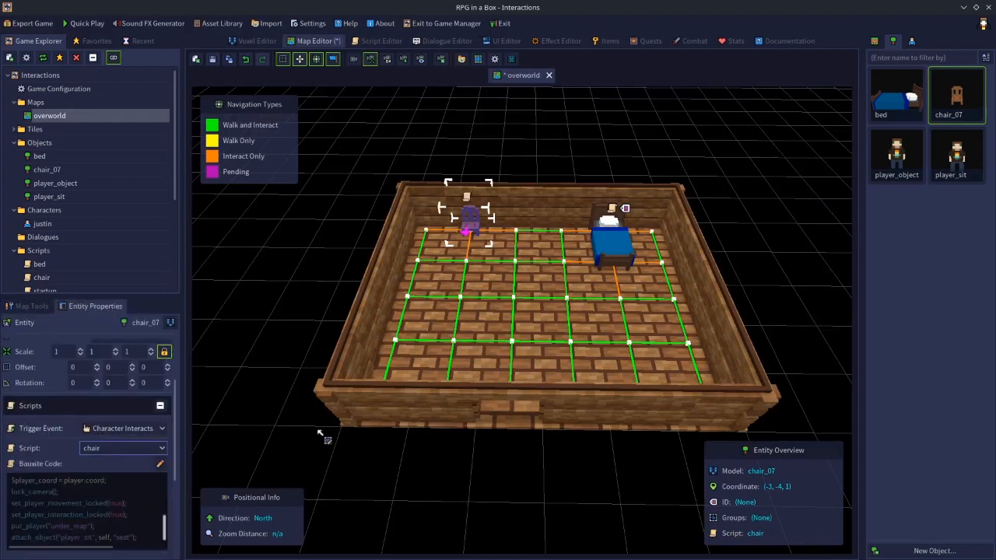
{"action": "left_click", "coordinate": [213, 59]}
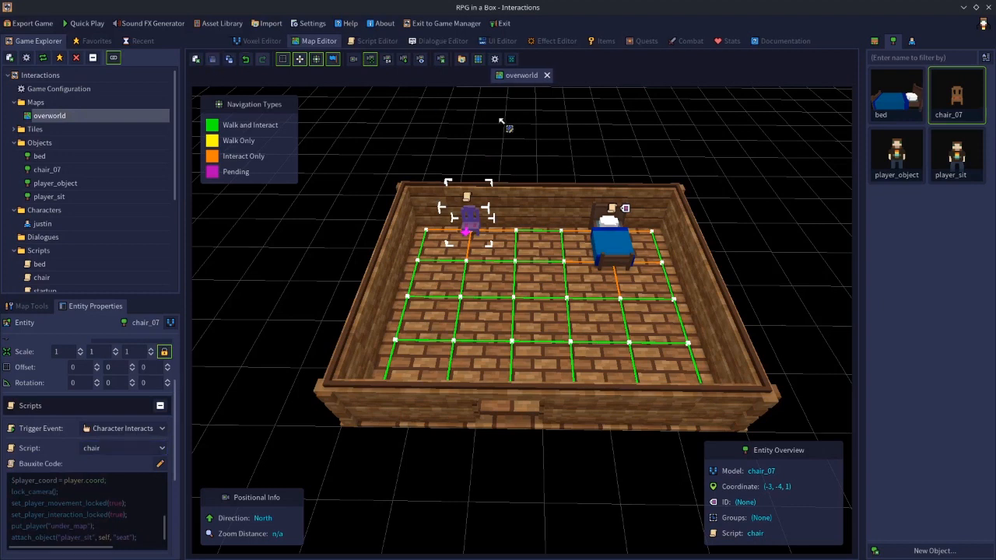
{"action": "left_click", "coordinate": [527, 131]}
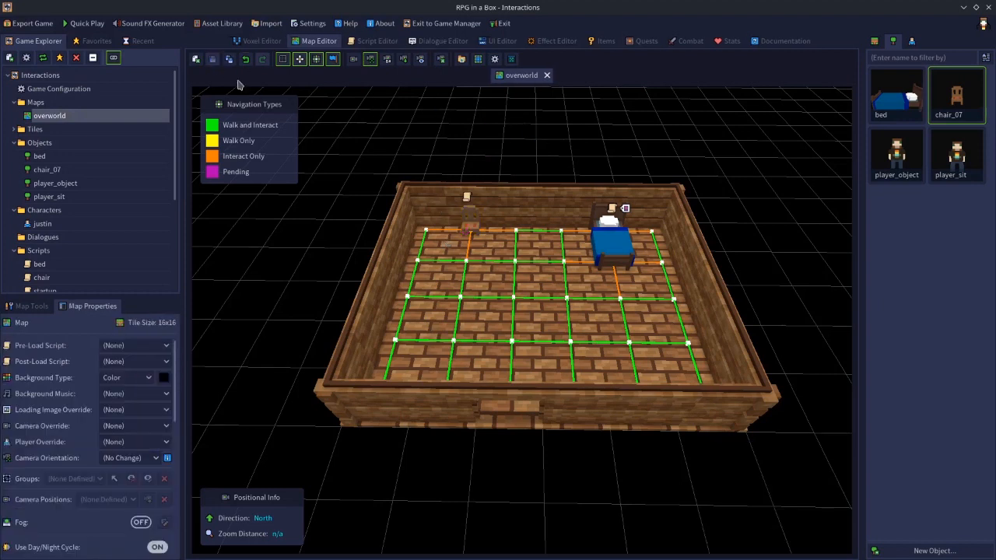
Step: Quick-play the game and walk the player across the room toward the bed
{"action": "left_click", "coordinate": [87, 22]}
{"action": "left_click", "coordinate": [372, 222]}
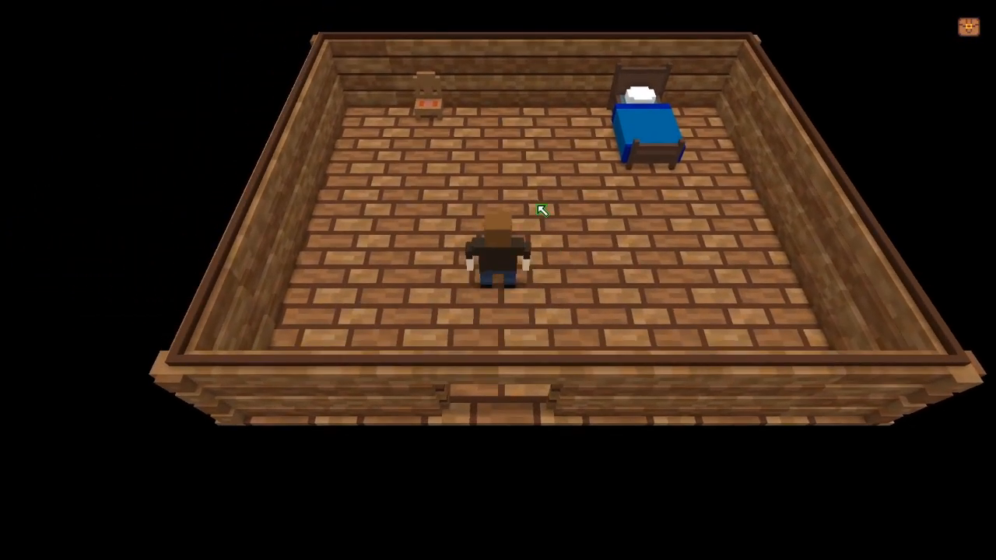
{"action": "left_click", "coordinate": [520, 179]}
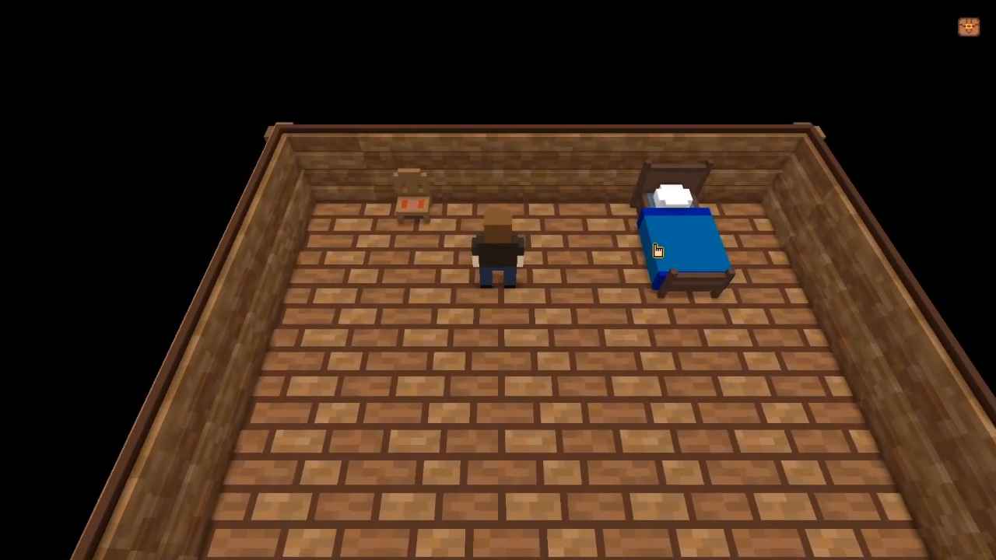
{"action": "left_click", "coordinate": [649, 305]}
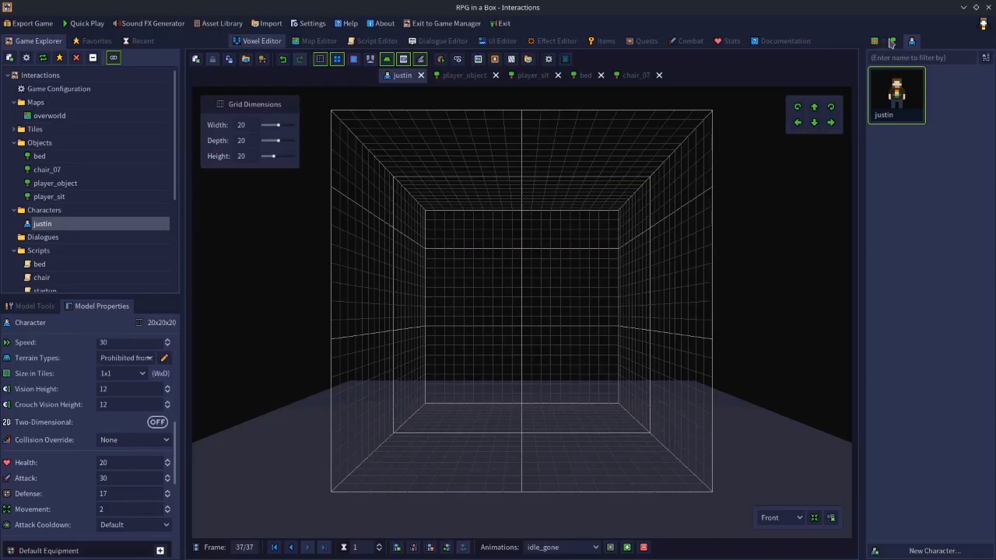
Step: Turn off Play Interact Animation for both the bed and the chair on the overworld map and save the map
{"action": "left_click", "coordinate": [893, 41]}
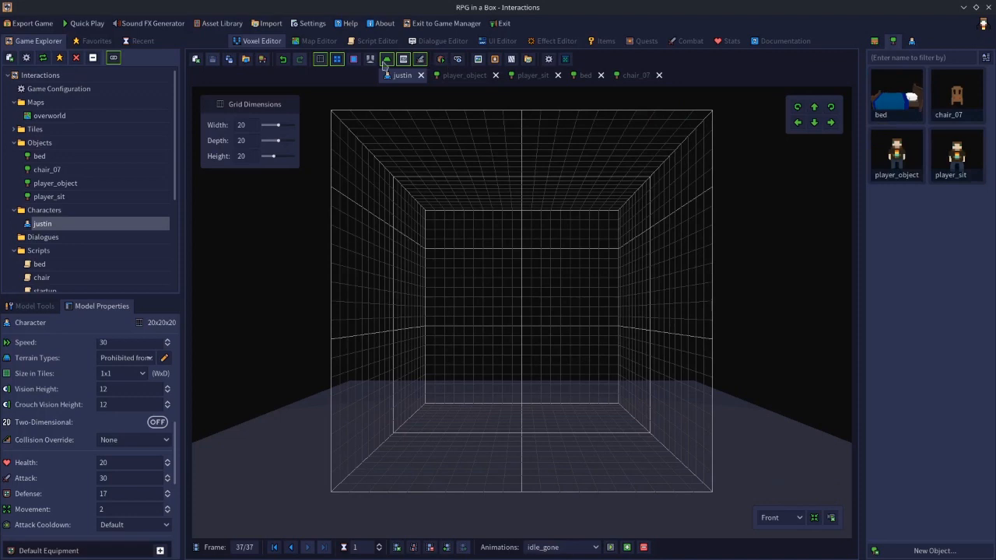
{"action": "left_click", "coordinate": [307, 43]}
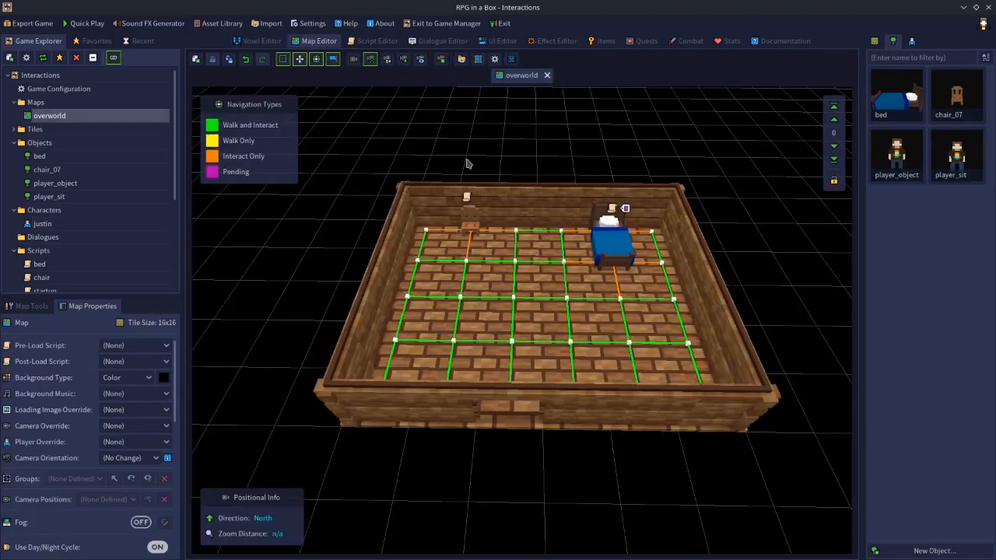
{"action": "left_click", "coordinate": [607, 241]}
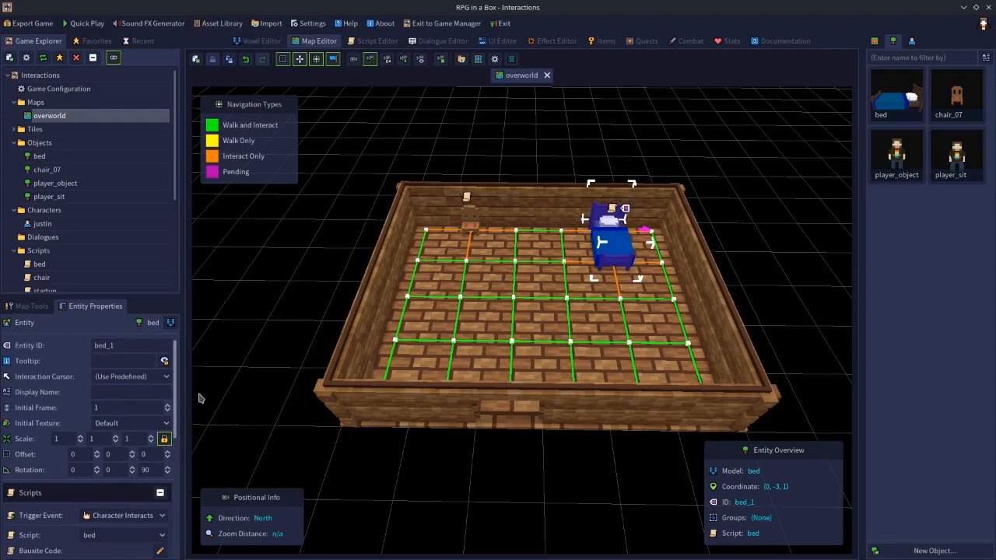
{"action": "scroll", "coordinate": [116, 435], "scroll_direction": "down", "scroll_amount": 6}
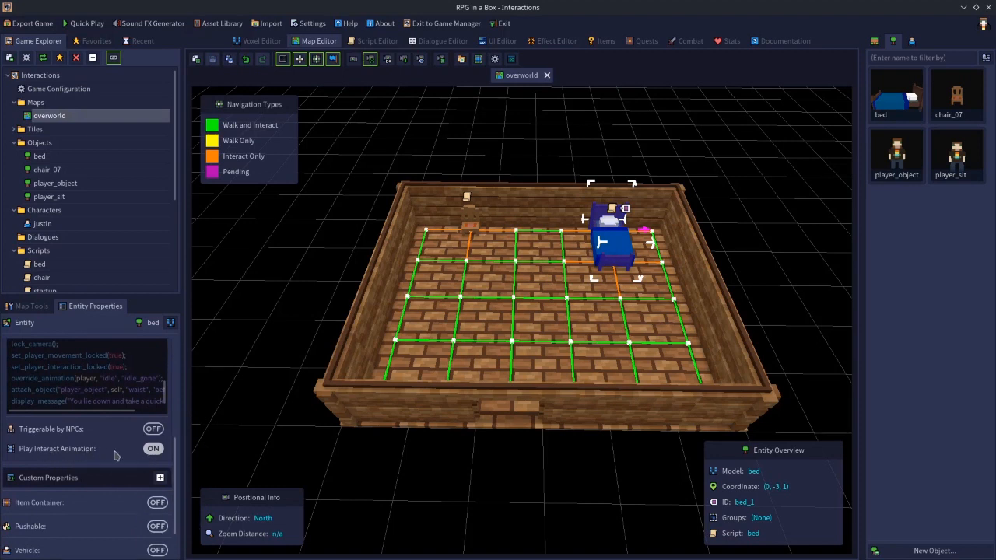
{"action": "left_click", "coordinate": [154, 451]}
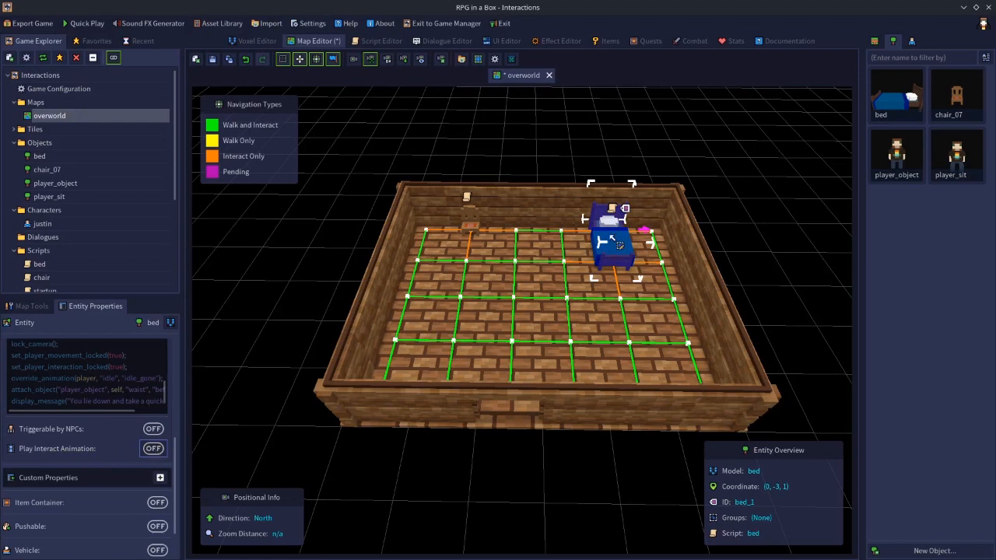
{"action": "left_click", "coordinate": [467, 221]}
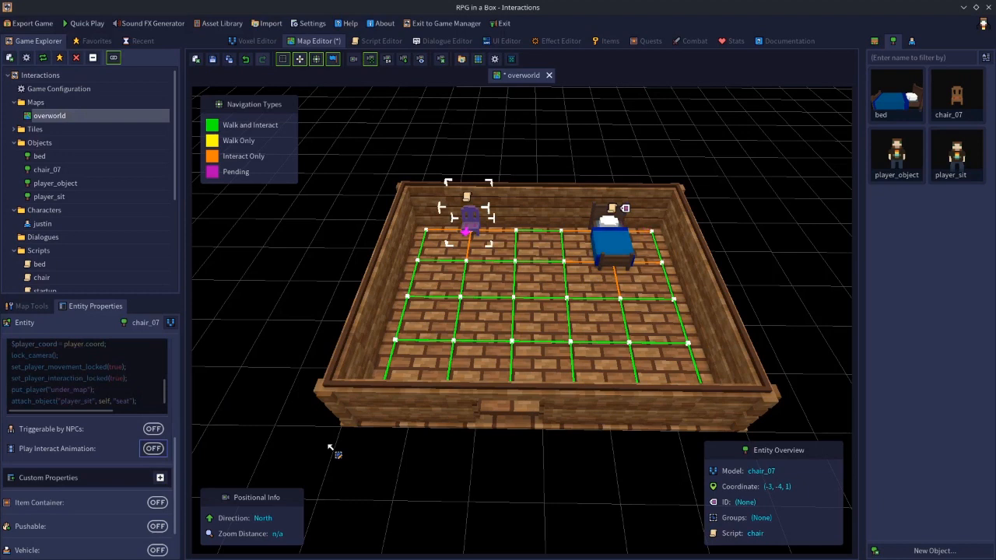
{"action": "left_click", "coordinate": [213, 61]}
{"action": "left_click", "coordinate": [537, 152]}
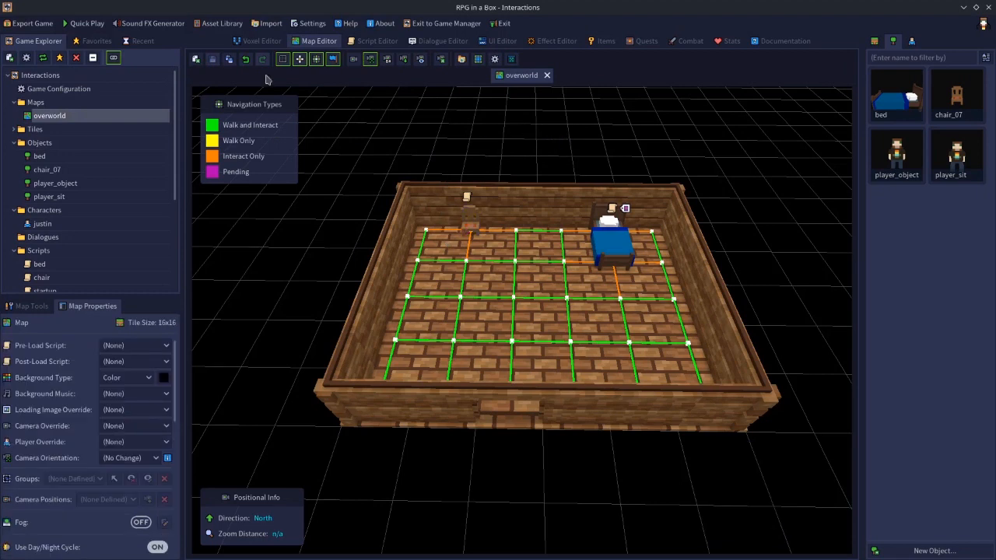
Step: Quick-play the game and test the bed interaction from the bed's side, dismissing both nap messages
{"action": "left_click", "coordinate": [84, 23]}
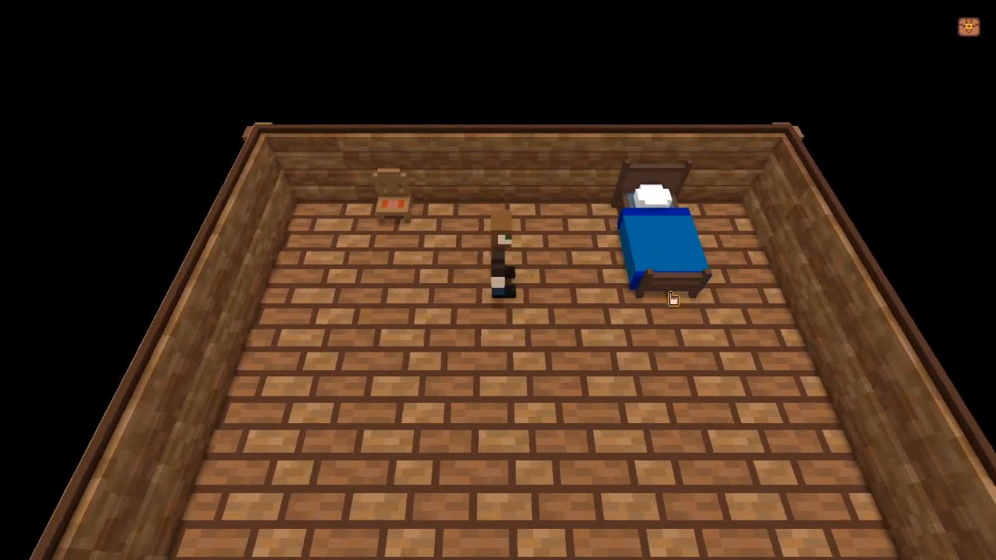
{"action": "left_click", "coordinate": [673, 300]}
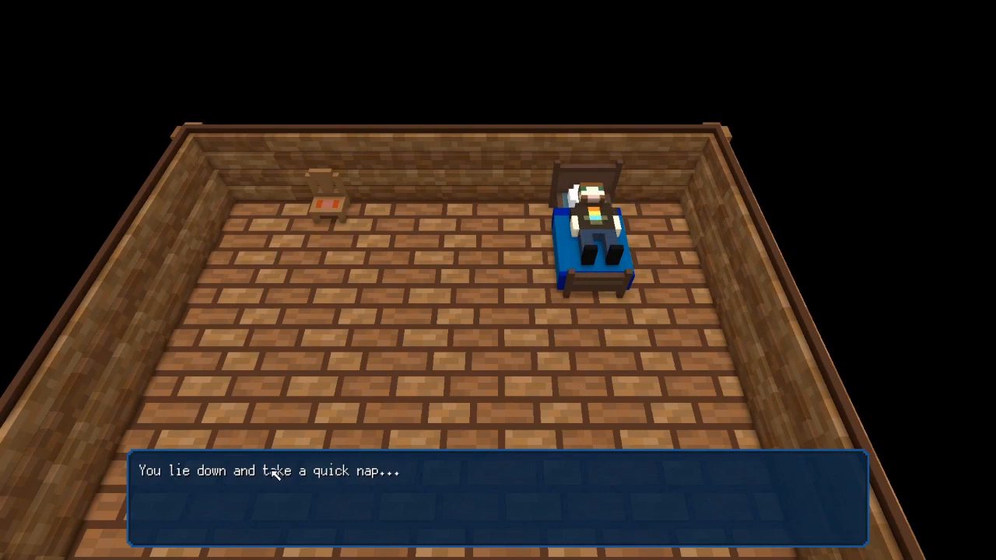
{"action": "left_click", "coordinate": [456, 374]}
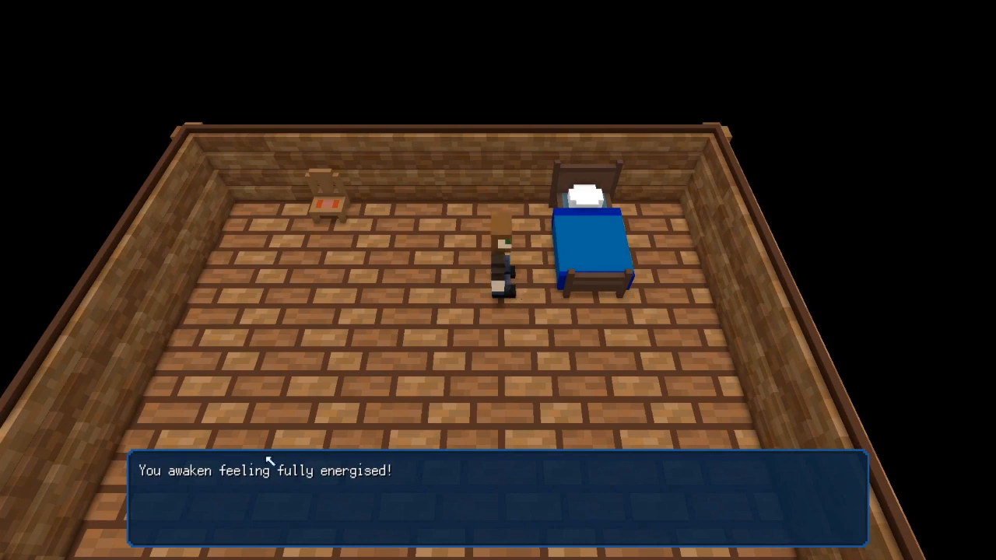
{"action": "left_click", "coordinate": [441, 381]}
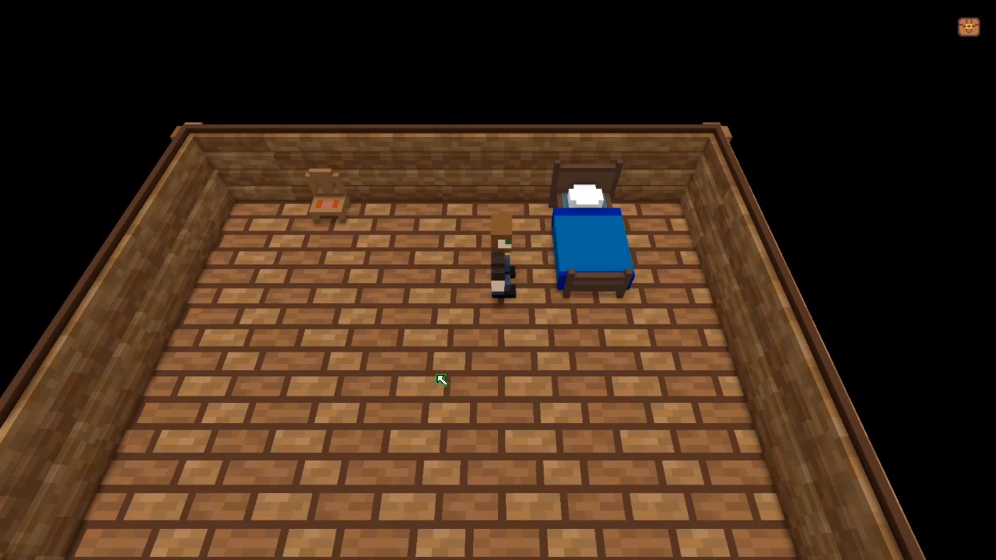
Step: Walk the player away from the bed, test sleeping from the foot of the bed, and dismiss both messages
{"action": "key", "text": "s"}
{"action": "key", "text": "s"}
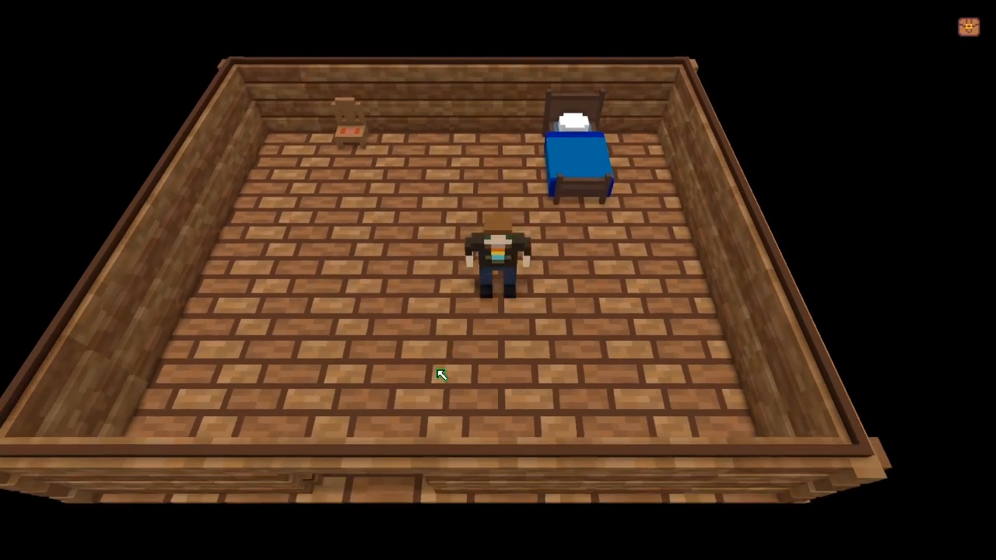
{"action": "key", "text": "d"}
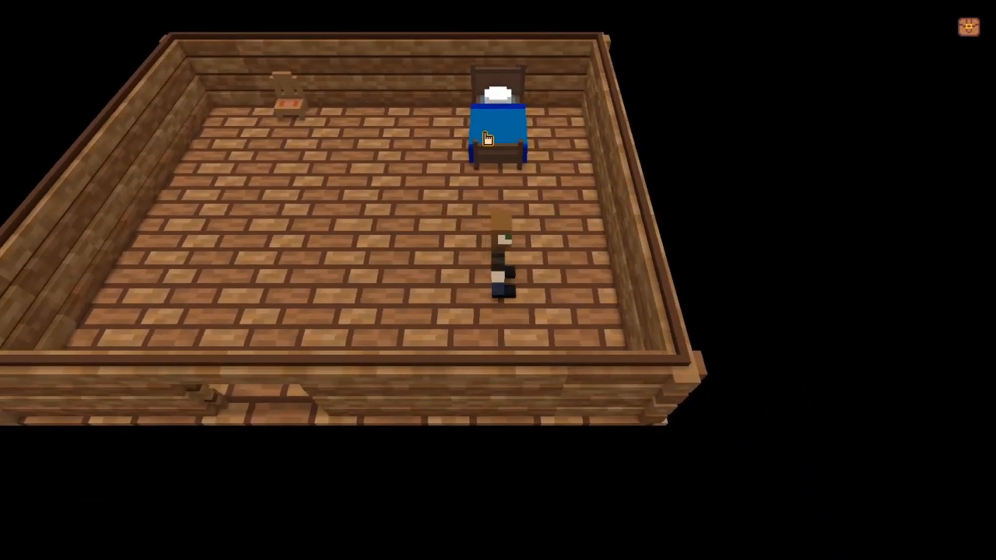
{"action": "left_click", "coordinate": [486, 133]}
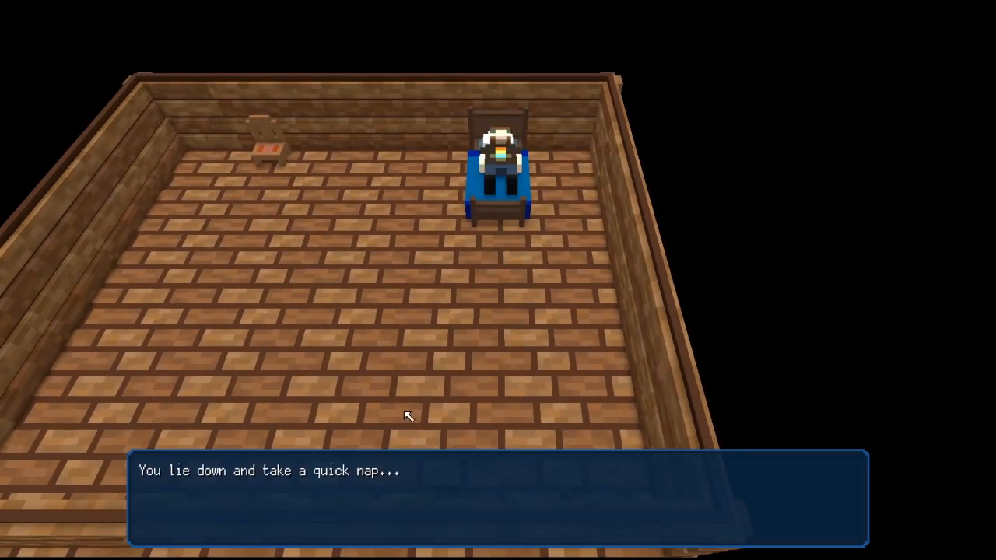
{"action": "left_click", "coordinate": [382, 319]}
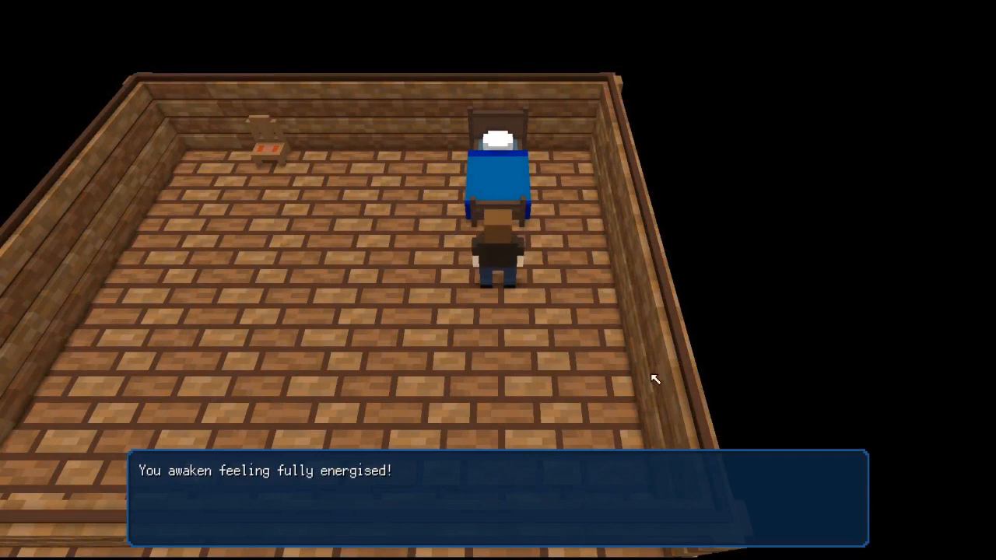
{"action": "left_click", "coordinate": [402, 417]}
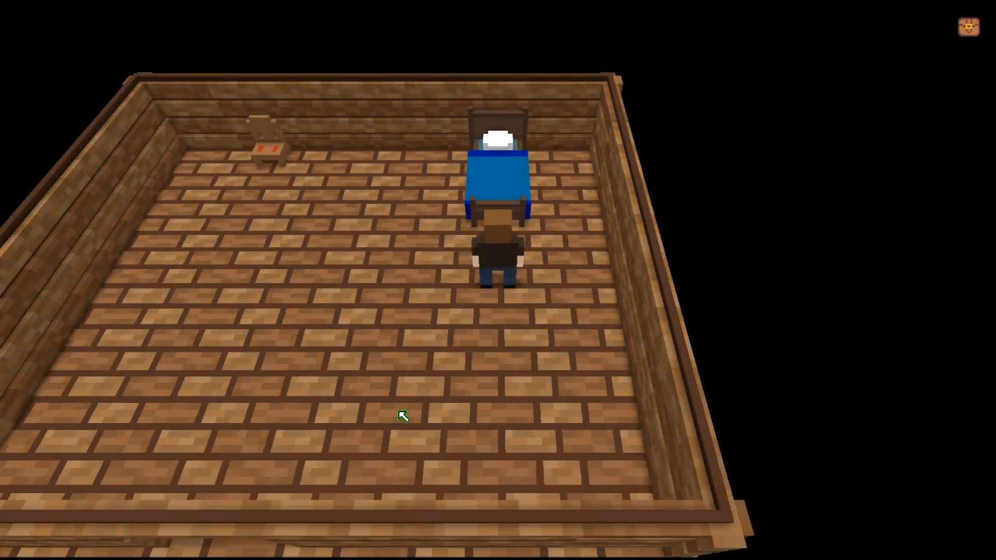
Step: Test sitting on the chair directly from the foot of the bed and dismiss both sitting messages
{"action": "left_click", "coordinate": [272, 160]}
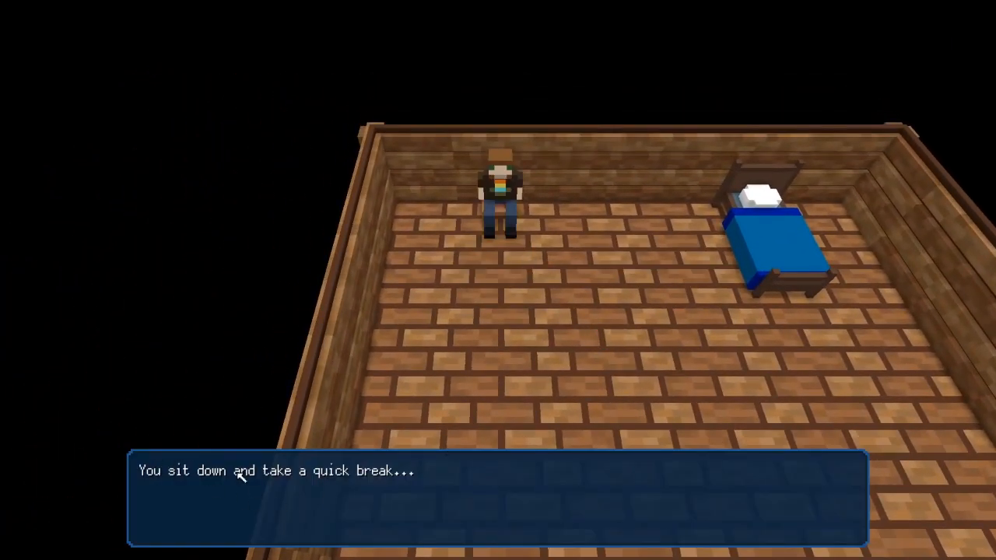
{"action": "left_click", "coordinate": [557, 389]}
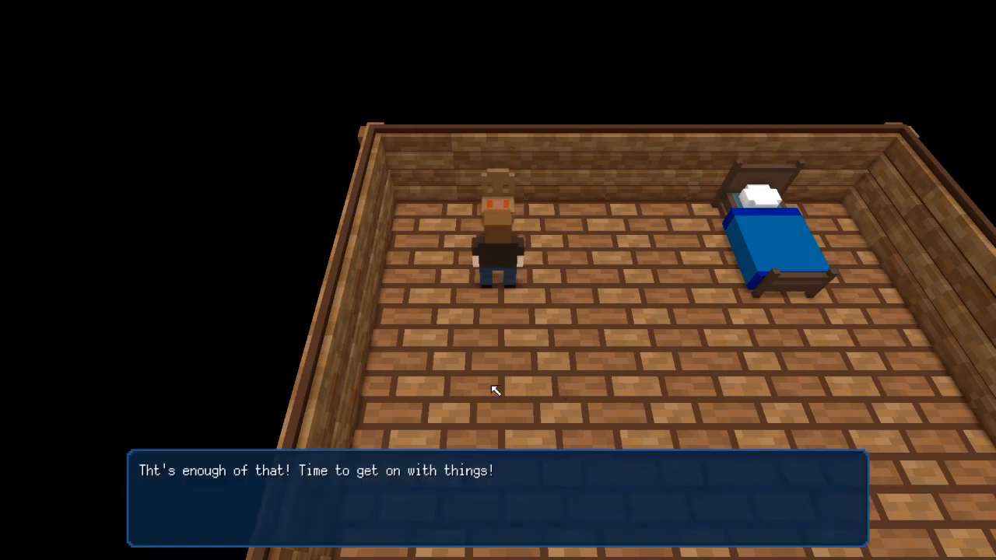
{"action": "left_click", "coordinate": [540, 358]}
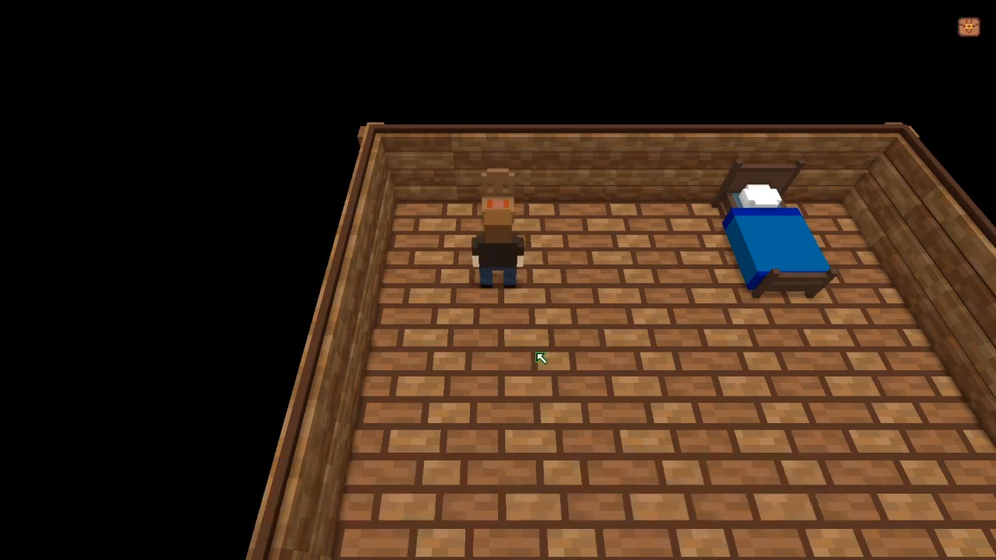
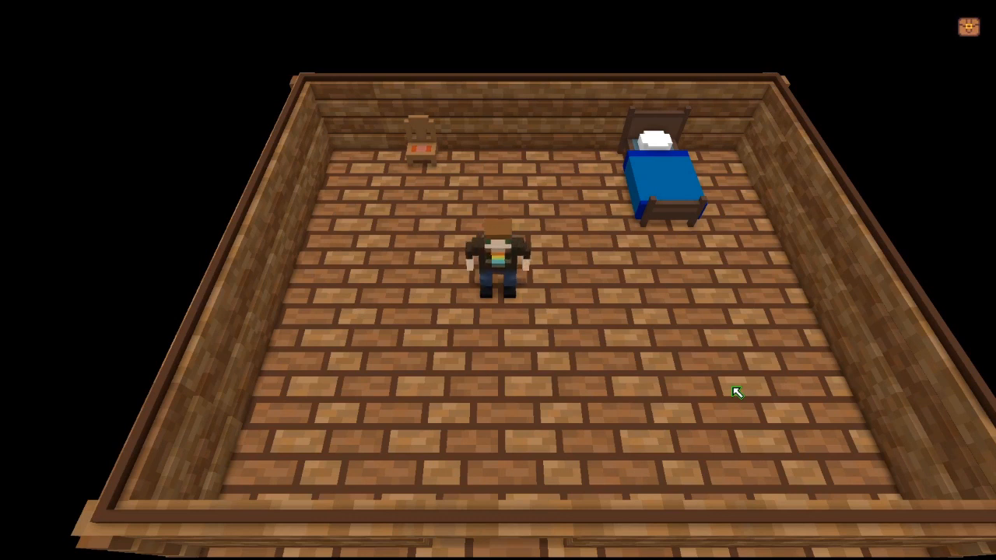
Step: Test the bed interaction again from the middle of the room and dismiss both nap messages
{"action": "left_click", "coordinate": [656, 189]}
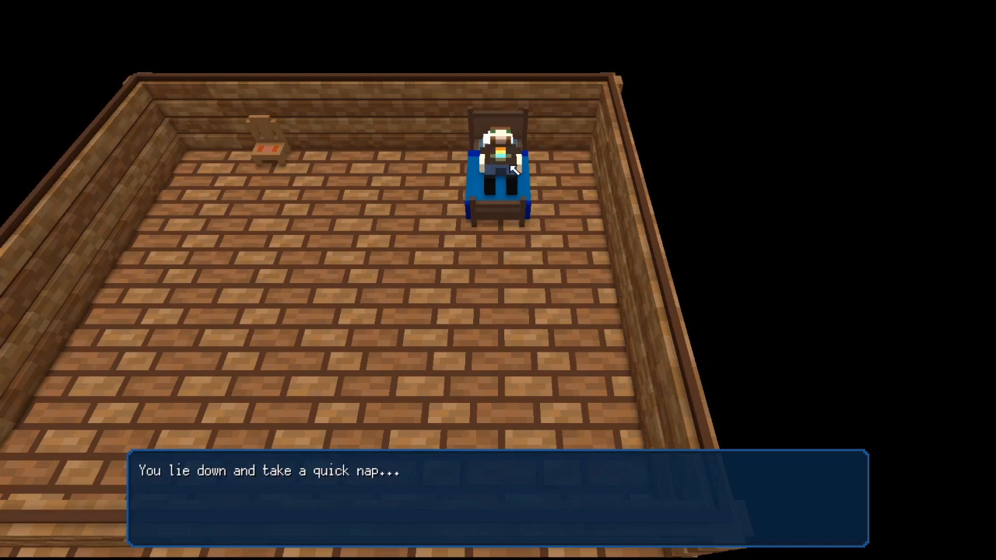
{"action": "left_click", "coordinate": [495, 302]}
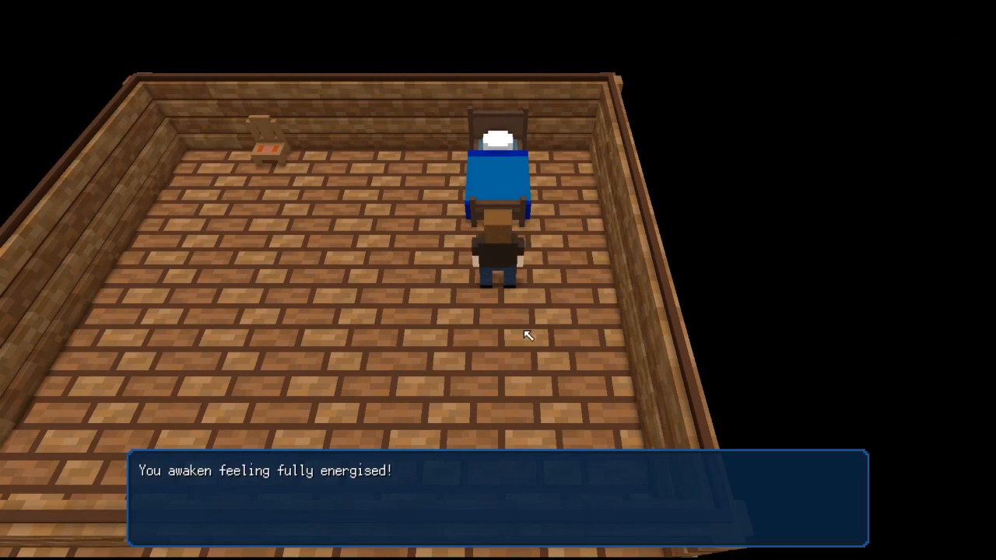
{"action": "left_click", "coordinate": [522, 333]}
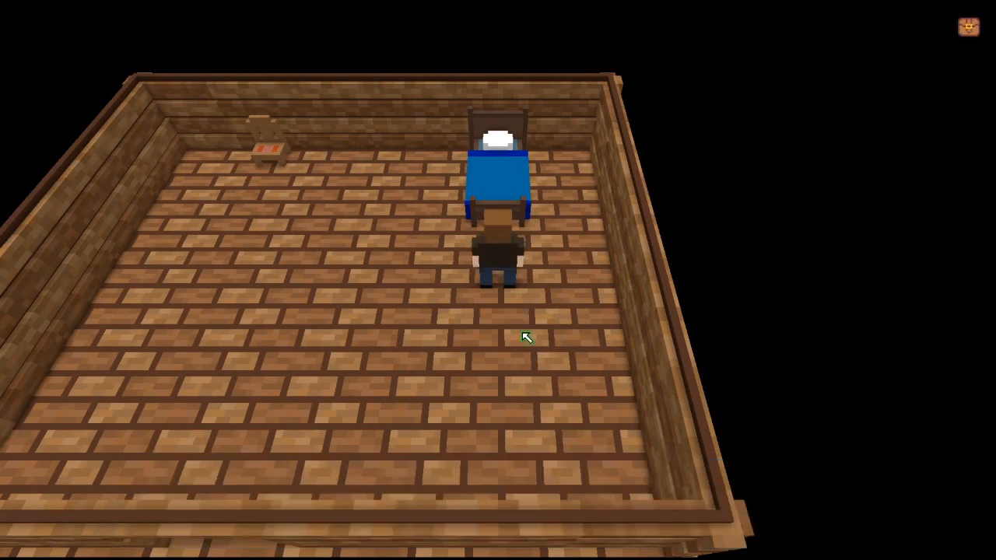
Step: Walk the player west from the bed, test sitting on the chair from its front, and dismiss both messages
{"action": "key", "text": "a"}
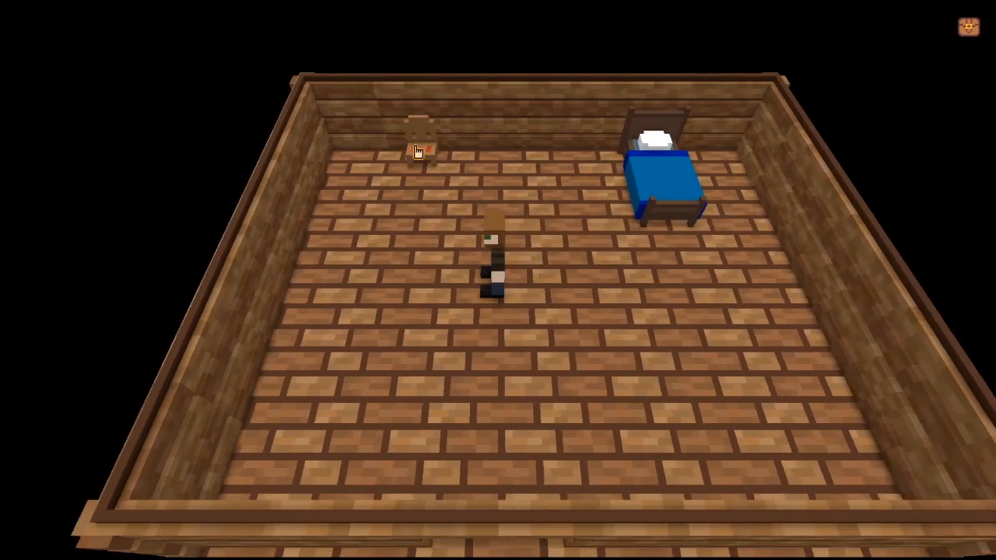
{"action": "left_click", "coordinate": [418, 152]}
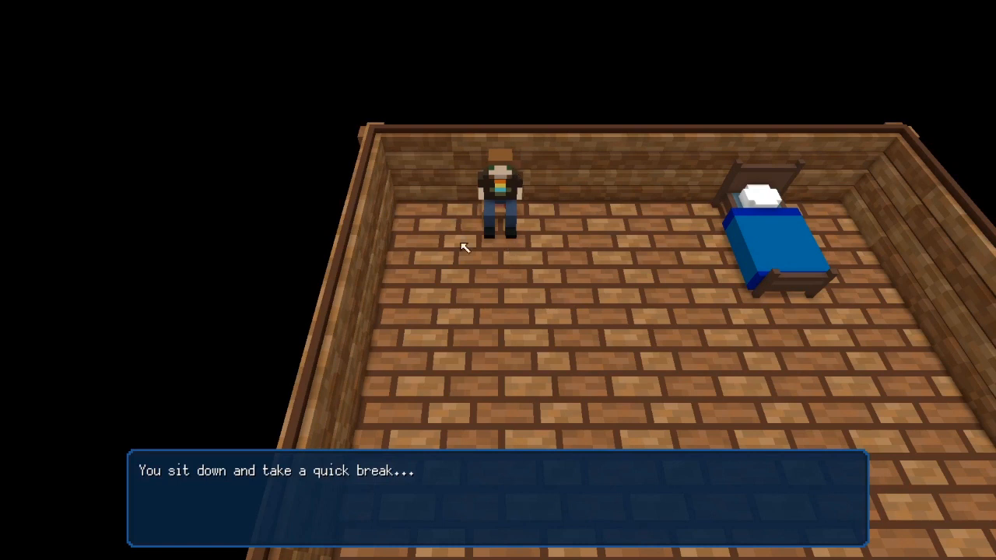
{"action": "left_click", "coordinate": [418, 392]}
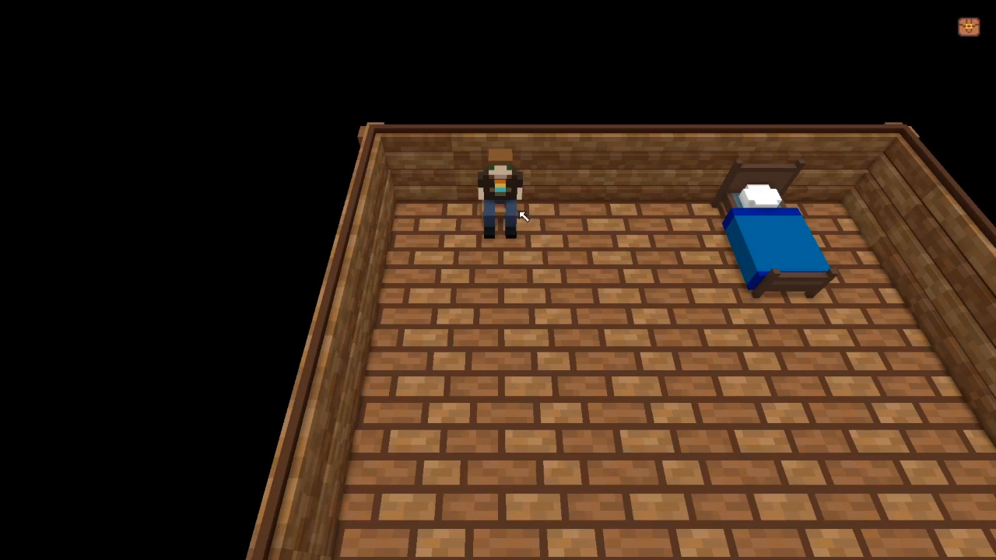
{"action": "left_click", "coordinate": [529, 282]}
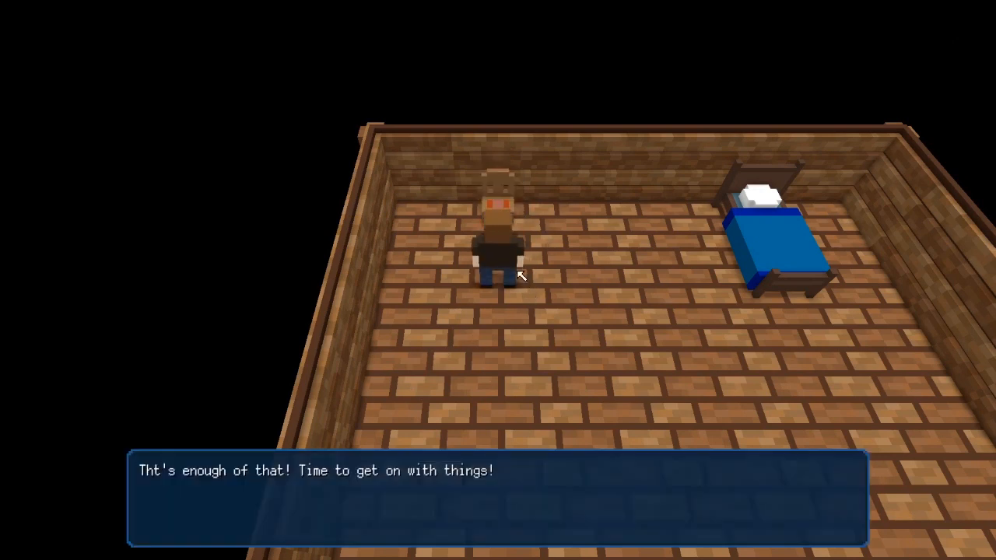
{"action": "left_click", "coordinate": [433, 420]}
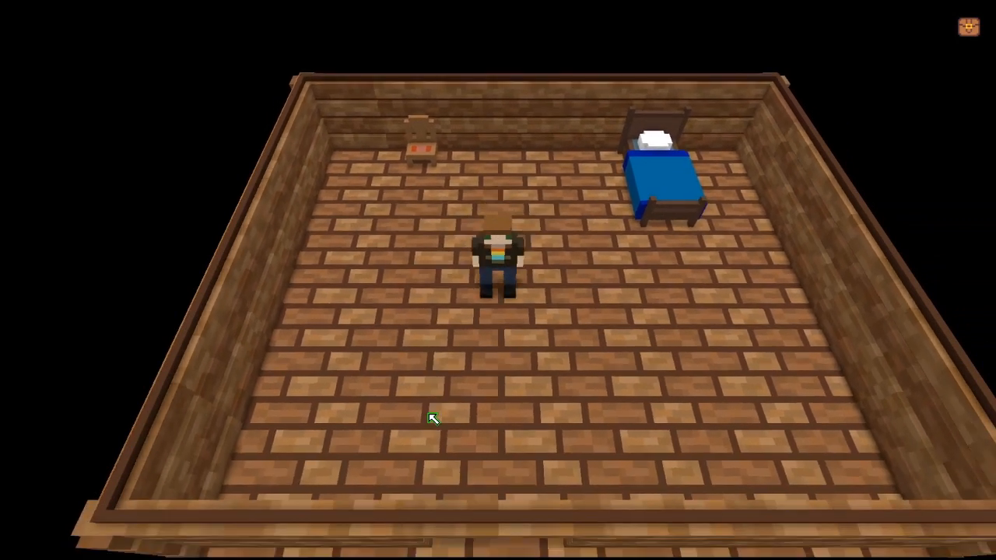
Step: Walk the player north beside the chair, test sitting from its side, dismiss both messages, and end the playtest
{"action": "key", "text": "w"}
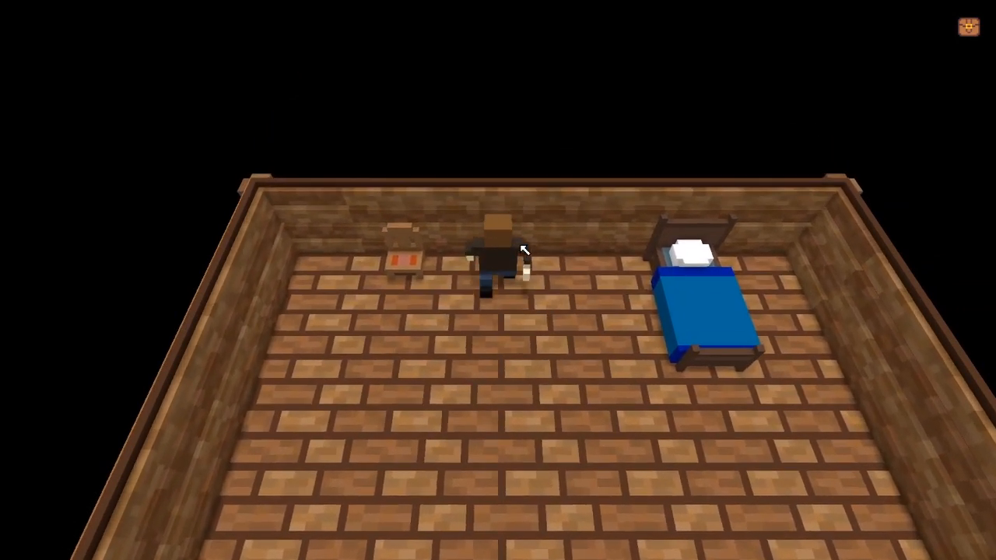
{"action": "left_click", "coordinate": [416, 270]}
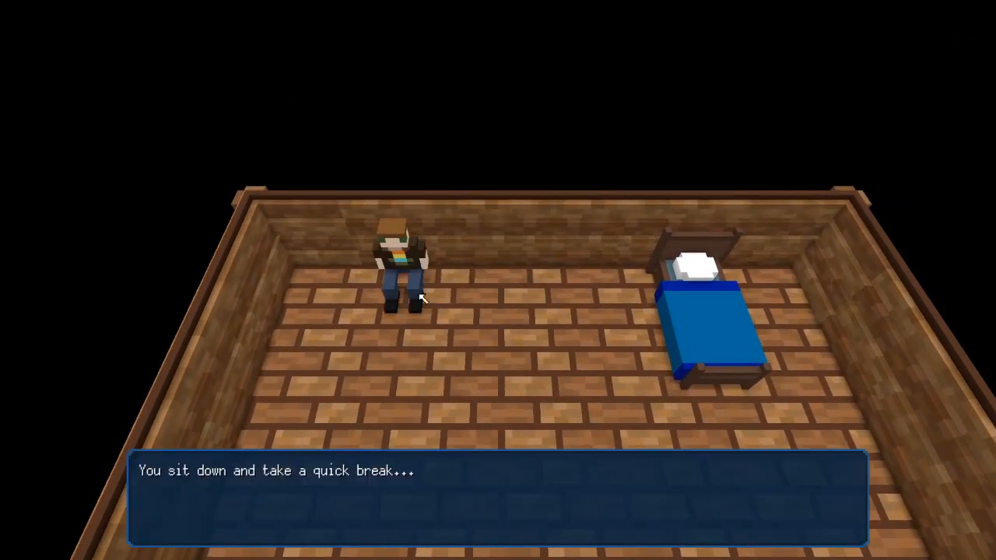
{"action": "left_click", "coordinate": [444, 394]}
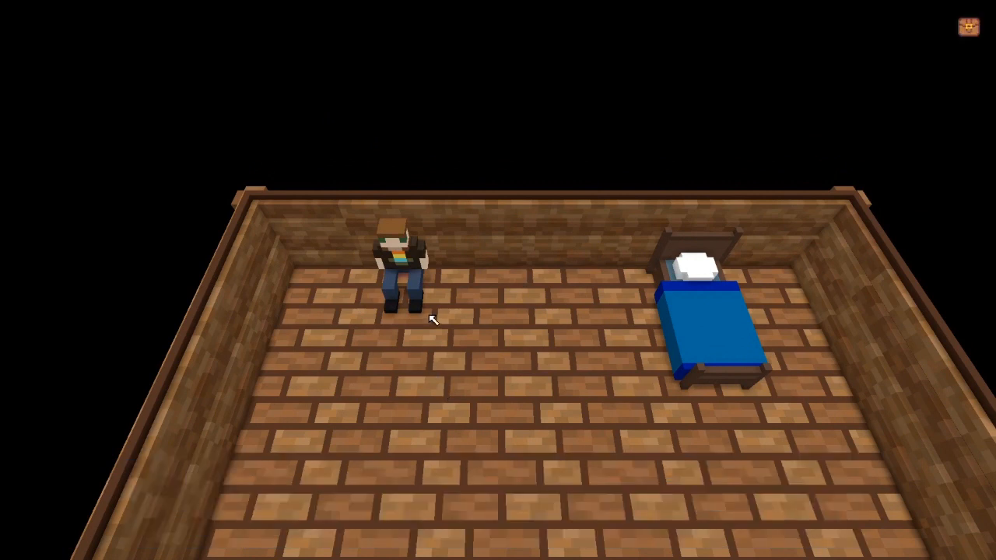
{"action": "left_click", "coordinate": [506, 294]}
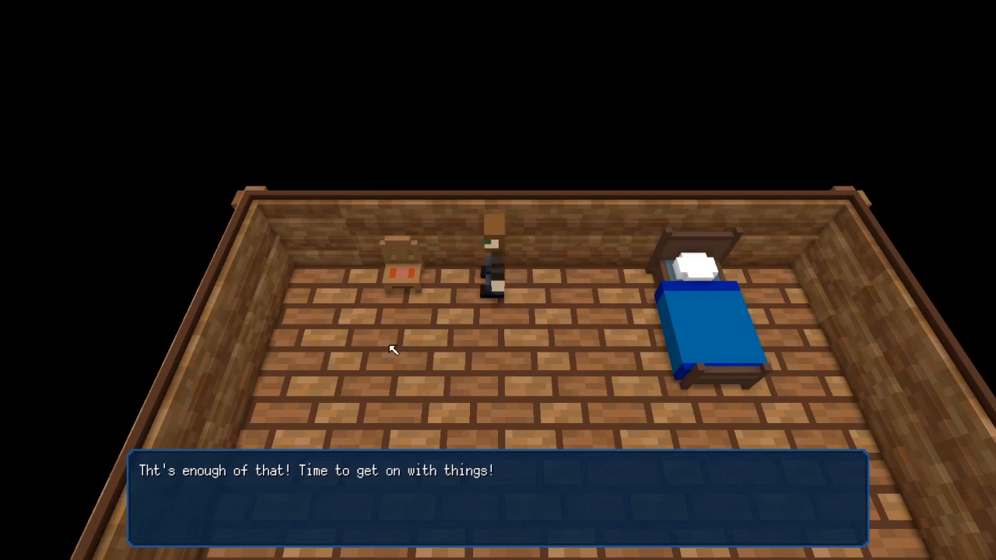
{"action": "left_click", "coordinate": [548, 354]}
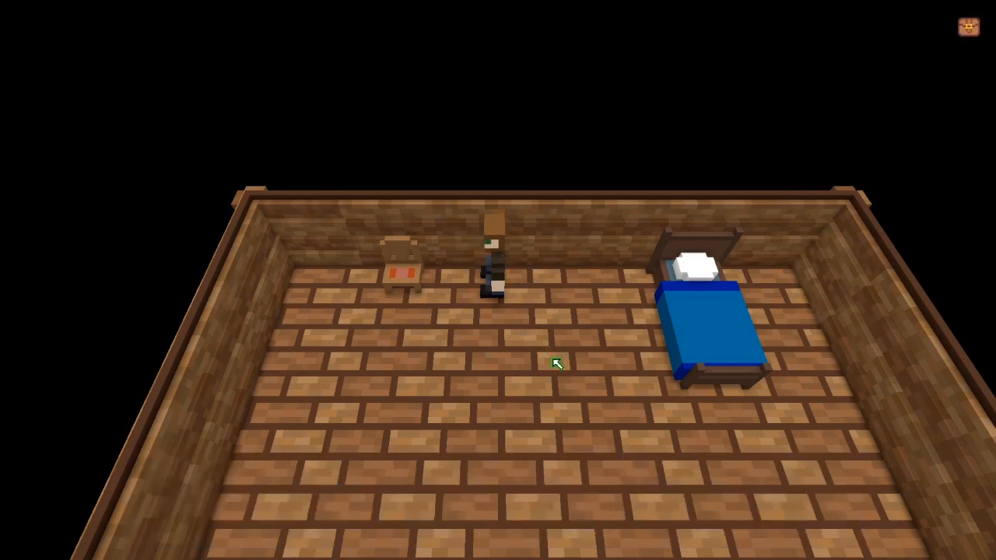
{"action": "key", "text": "Escape"}
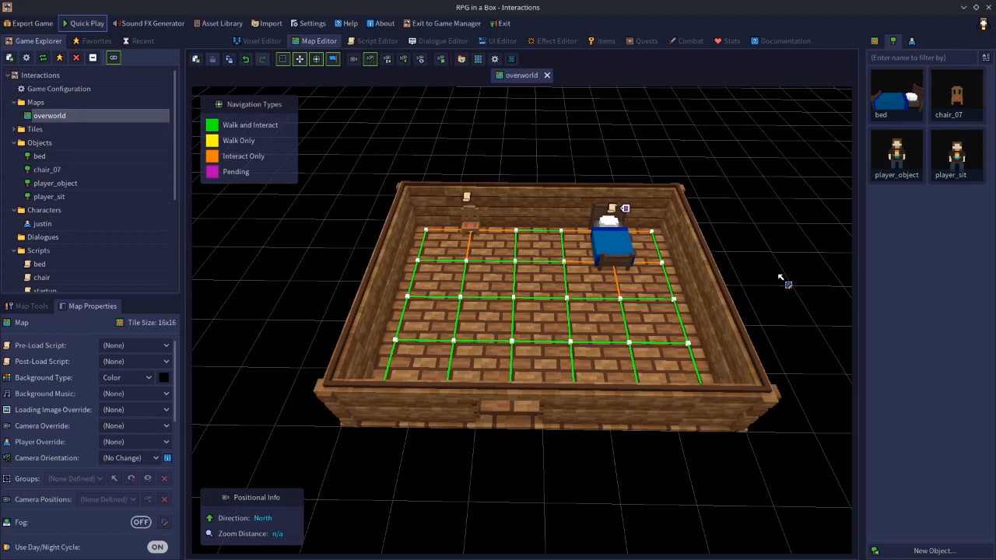
{"action": "left_click", "coordinate": [377, 41]}
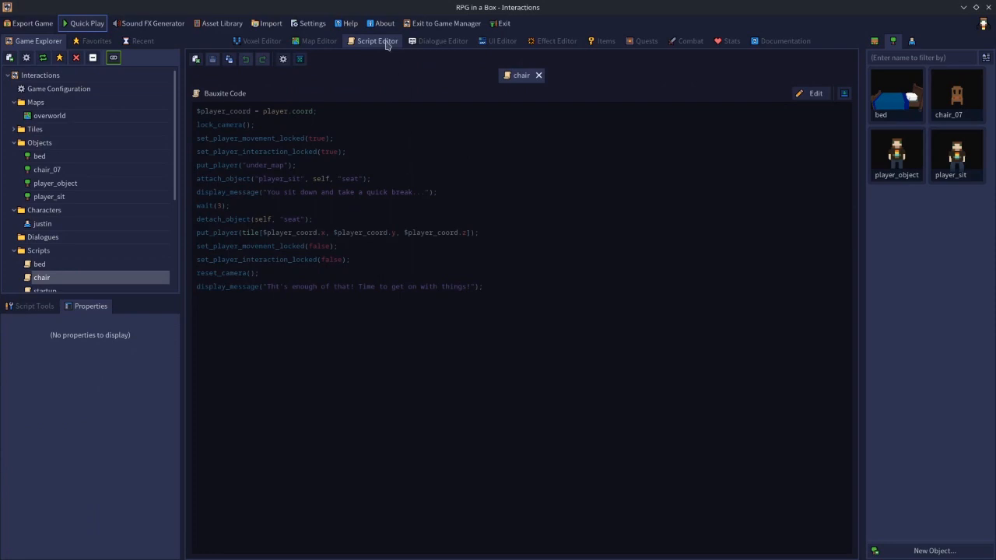
{"action": "left_click", "coordinate": [336, 41]}
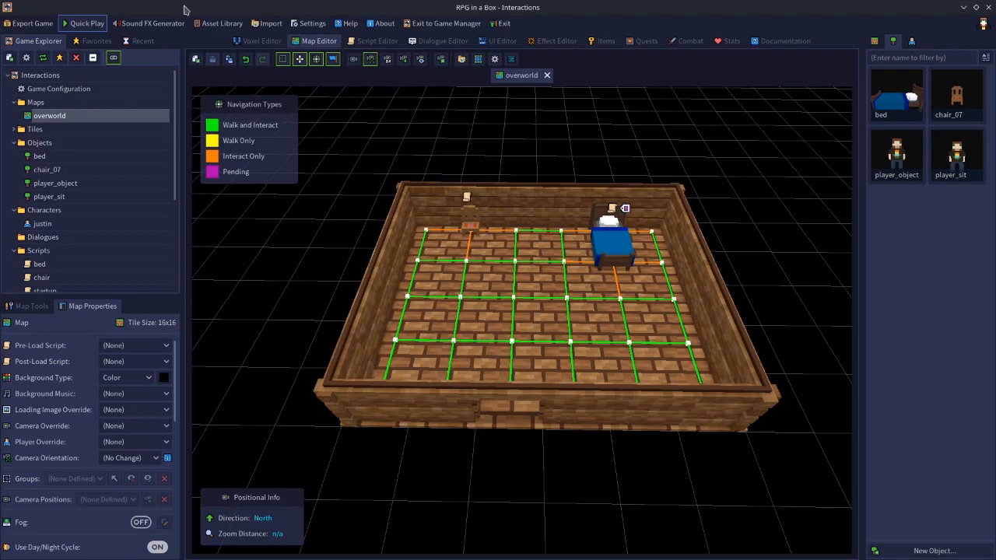
{"action": "left_click", "coordinate": [218, 23]}
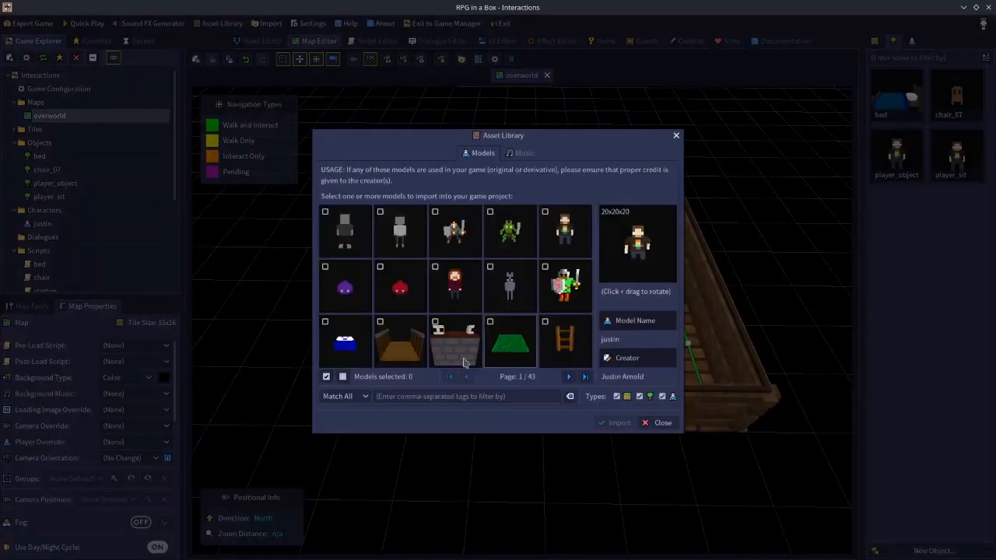
{"action": "left_click", "coordinate": [429, 397]}
{"action": "type", "text": "chair"}
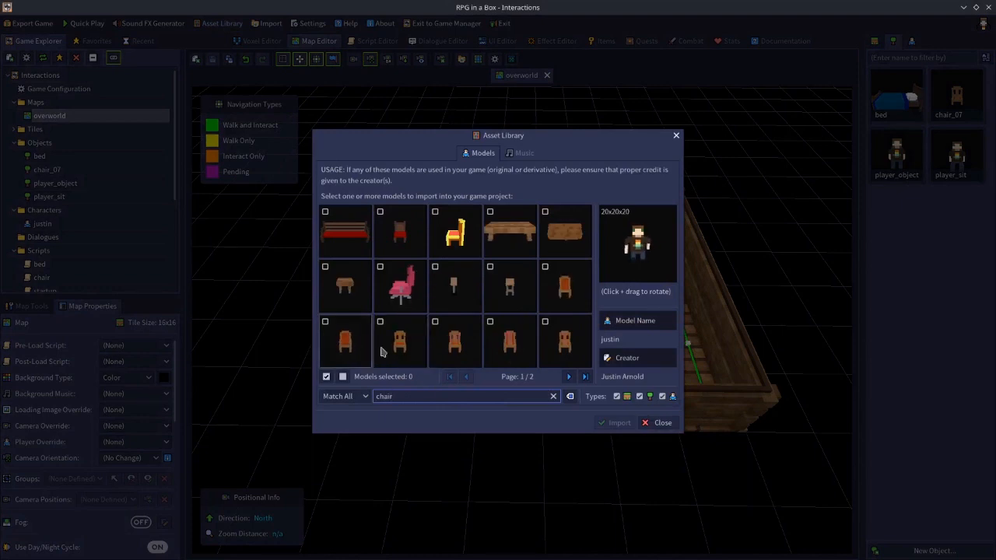
{"action": "left_click", "coordinate": [564, 308]}
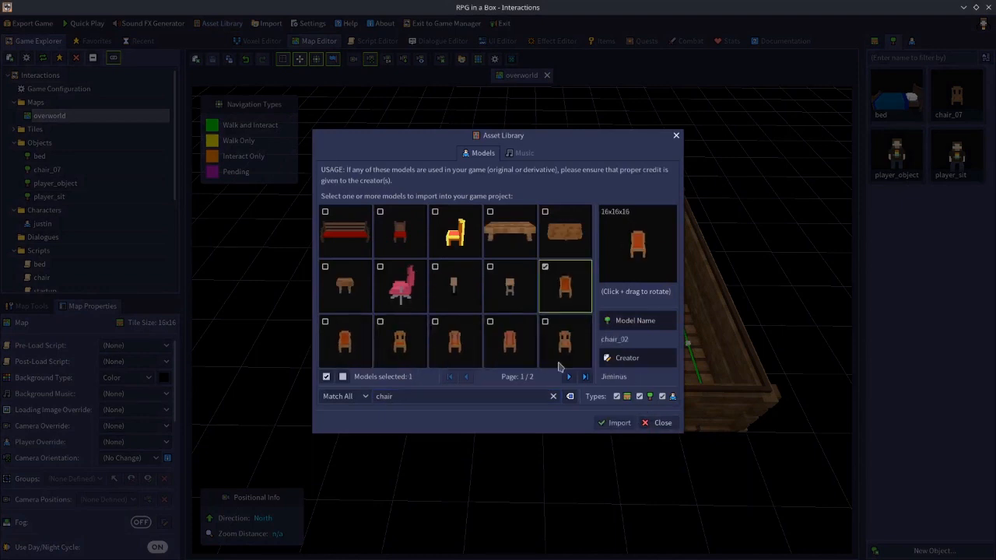
{"action": "left_click", "coordinate": [657, 423]}
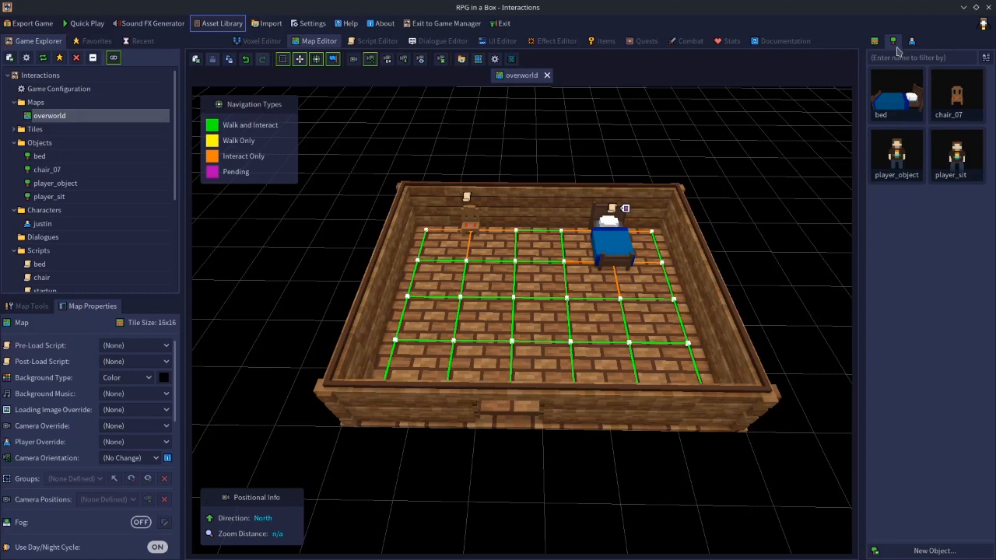
Step: Filter the Asset Library models by chair and import chair_02 into the project
{"action": "left_click", "coordinate": [221, 23]}
{"action": "left_click", "coordinate": [433, 394]}
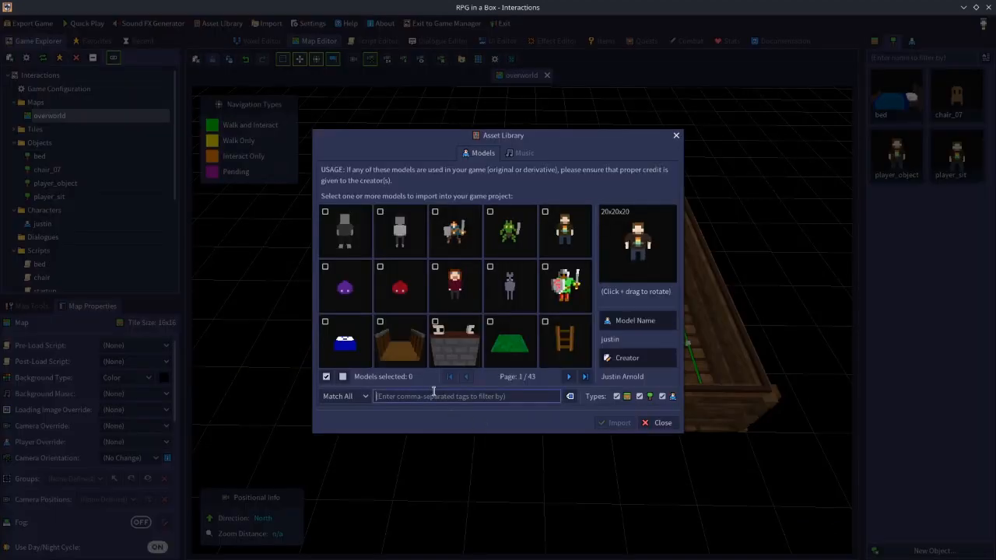
{"action": "type", "text": "chair"}
{"action": "left_click", "coordinate": [566, 284]}
{"action": "left_click", "coordinate": [615, 423]}
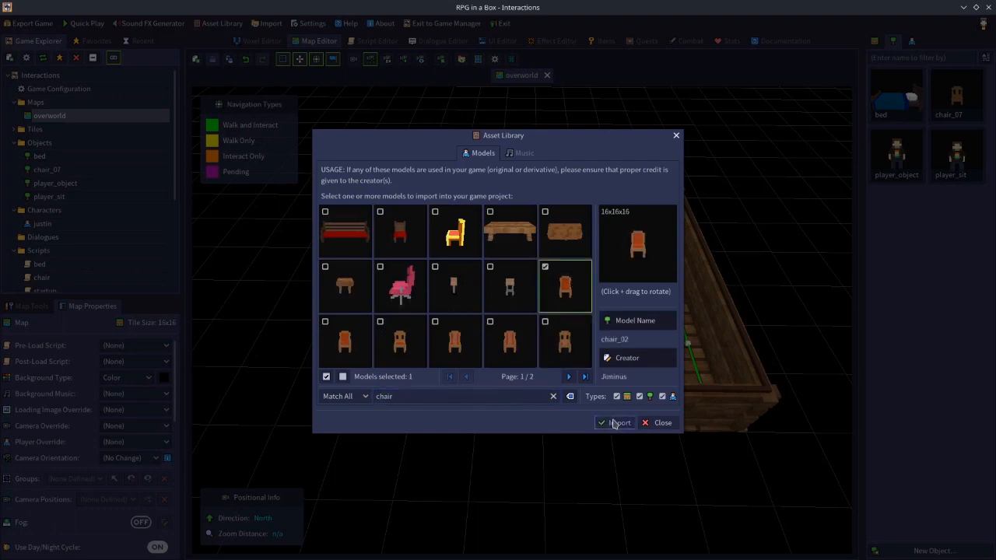
Step: Close the Asset Library and place chair_02 against the west wall at (-4, -2, 1), rotated to face east into the room
{"action": "left_click", "coordinate": [498, 300]}
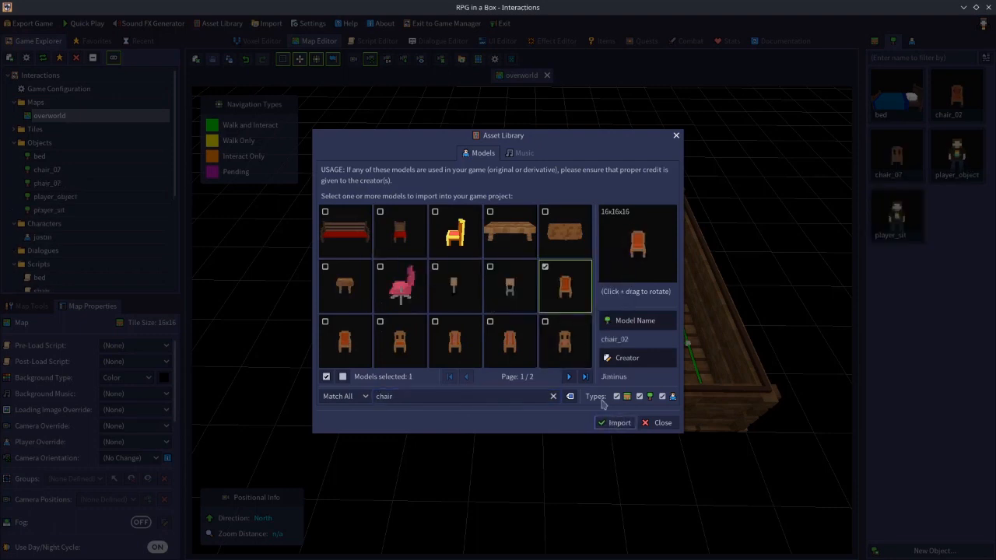
{"action": "left_click", "coordinate": [657, 422]}
{"action": "left_click", "coordinate": [965, 90]}
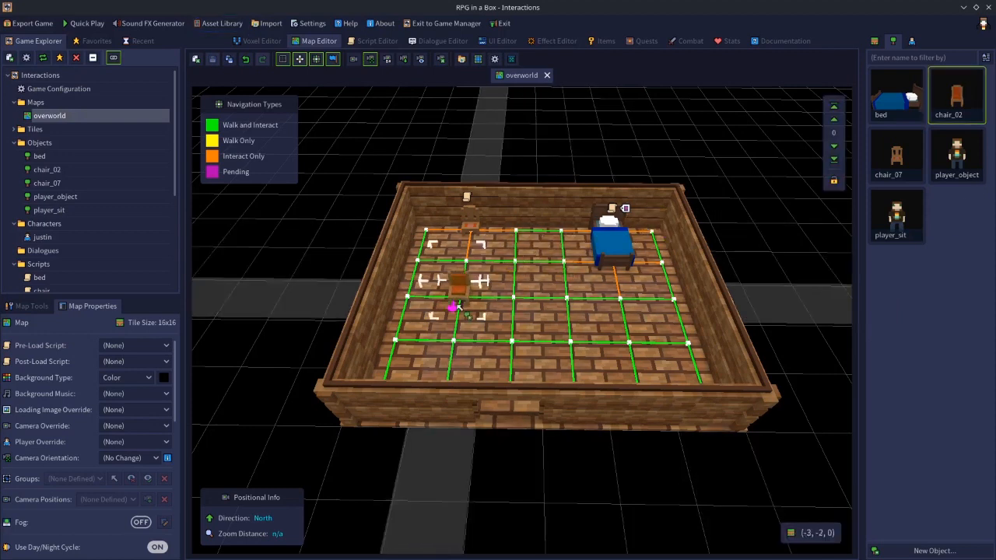
{"action": "key", "text": "r"}
{"action": "key", "text": "r"}
{"action": "key", "text": "r"}
{"action": "left_click", "coordinate": [416, 300]}
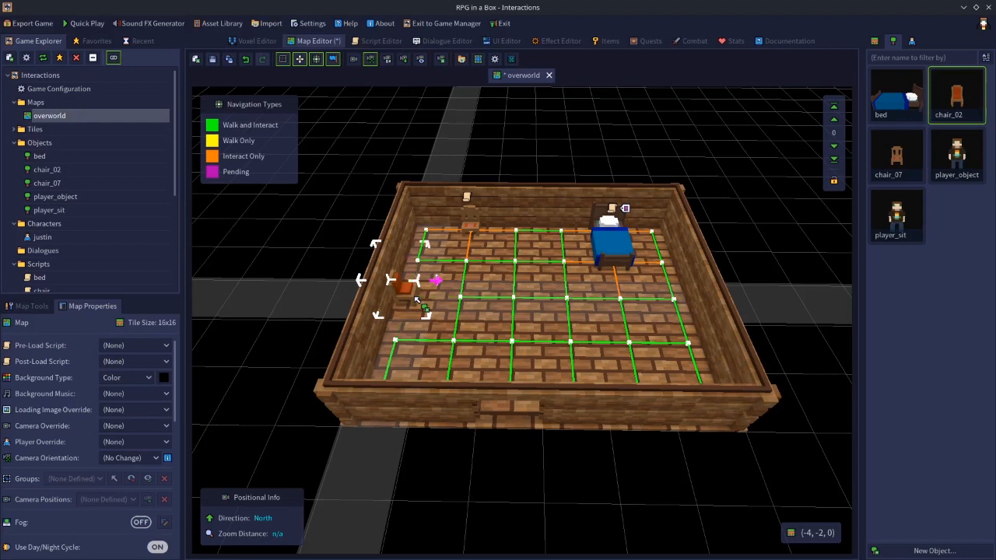
{"action": "key", "text": "Escape"}
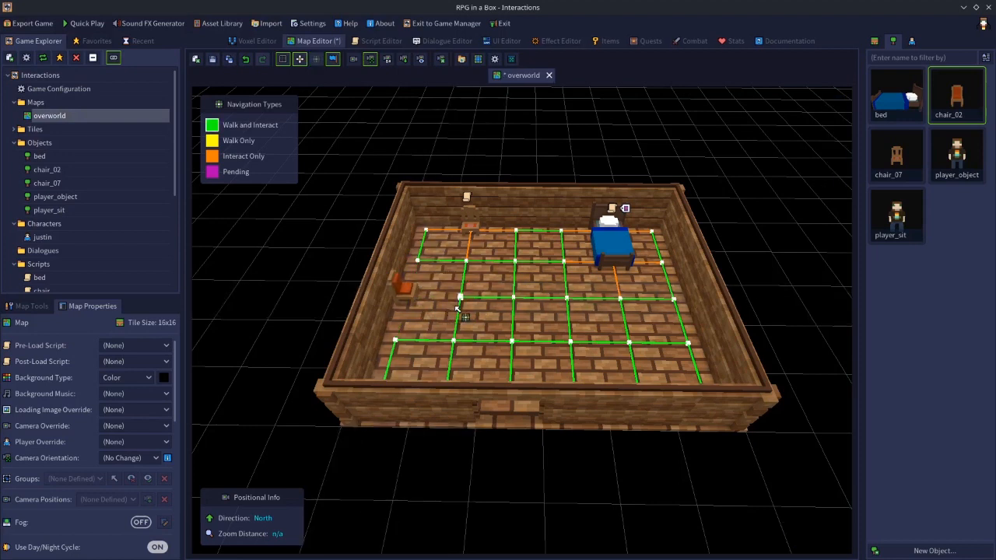
Step: Set the navigation paths between chair_02's tile and its neighbouring tiles to Interact Only
{"action": "left_click_drag", "start_coordinate": [460, 299], "coordinate": [429, 293]}
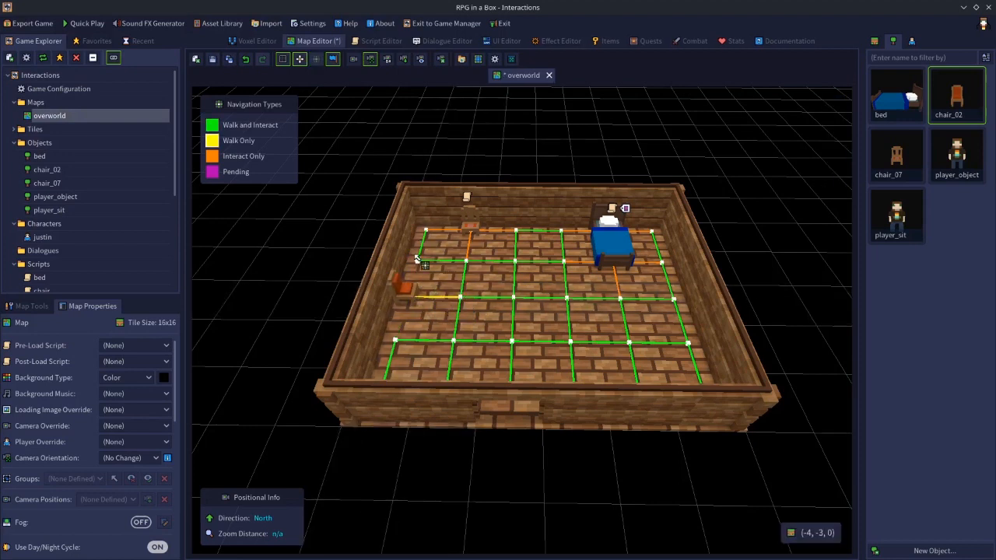
{"action": "key", "text": "ctrl+z"}
{"action": "left_click_drag", "start_coordinate": [464, 300], "coordinate": [404, 295]}
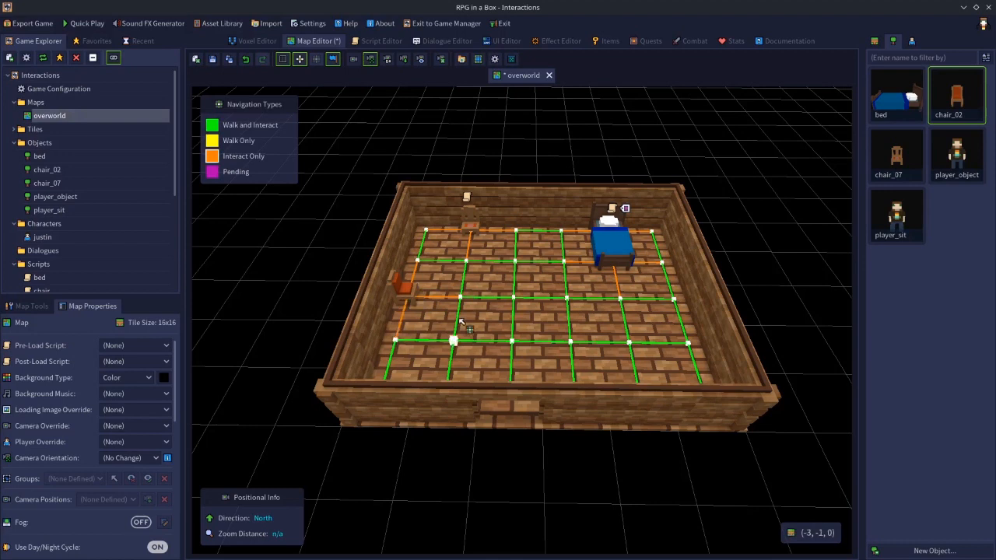
Step: Assign the chair script to the placed chair_02 for the Character Interacts trigger event
{"action": "left_click", "coordinate": [402, 286]}
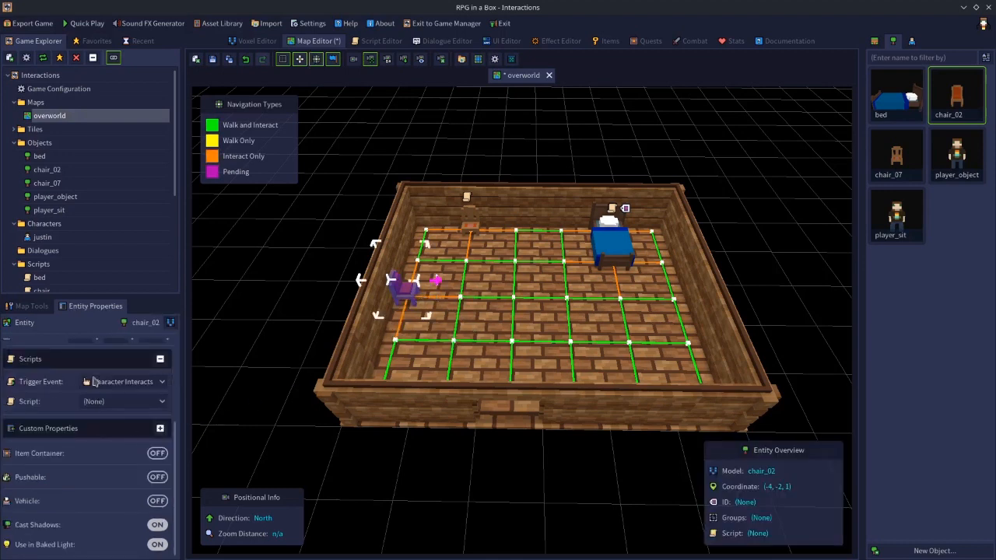
{"action": "left_click", "coordinate": [122, 403]}
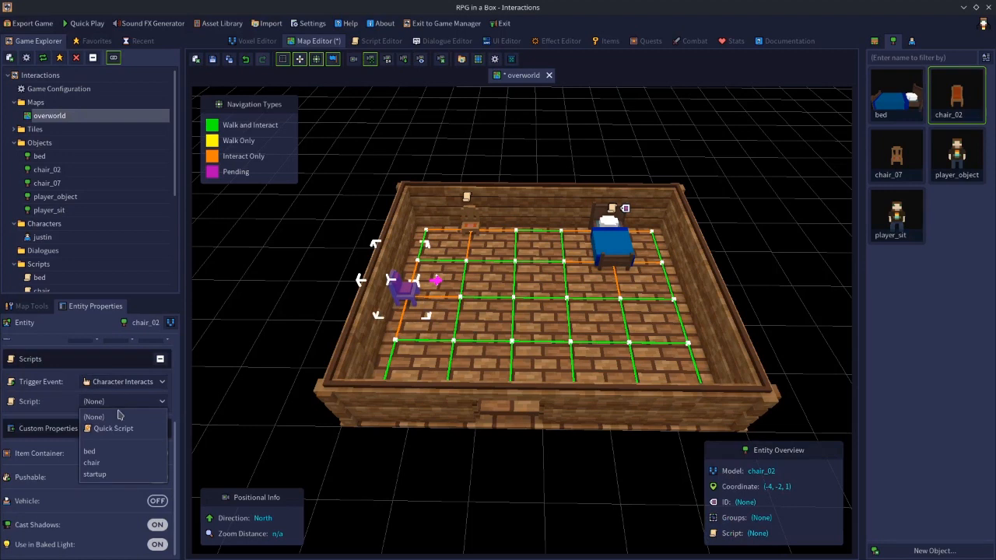
{"action": "left_click", "coordinate": [92, 463]}
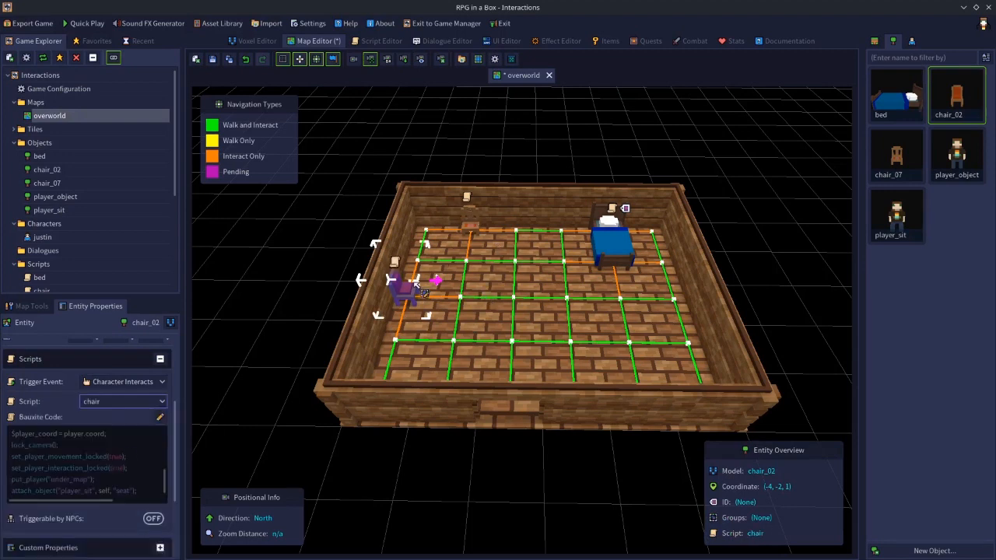
Step: Review the code of the chair and bed scripts and inspect the chair_02 model in the voxel editor
{"action": "left_click", "coordinate": [158, 419]}
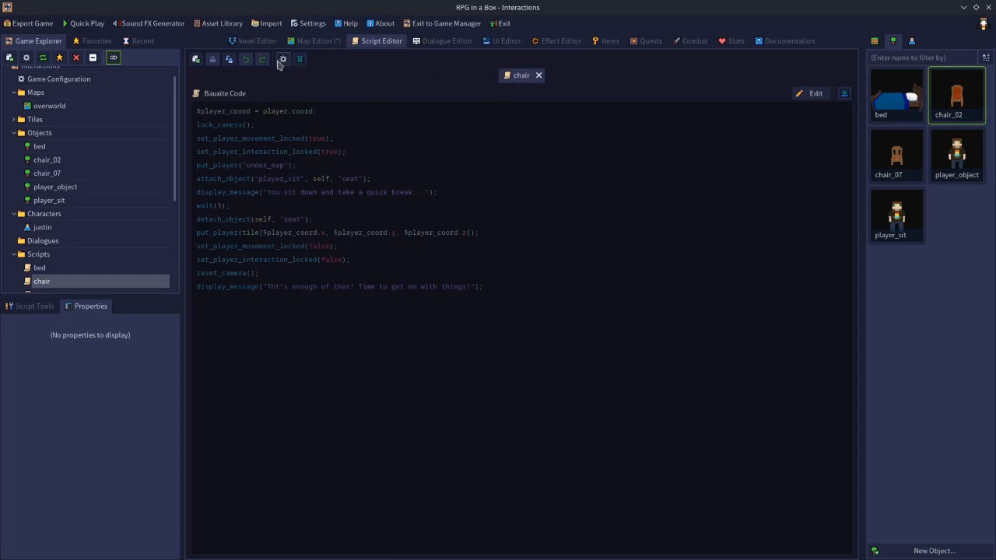
{"action": "double_click", "coordinate": [39, 268]}
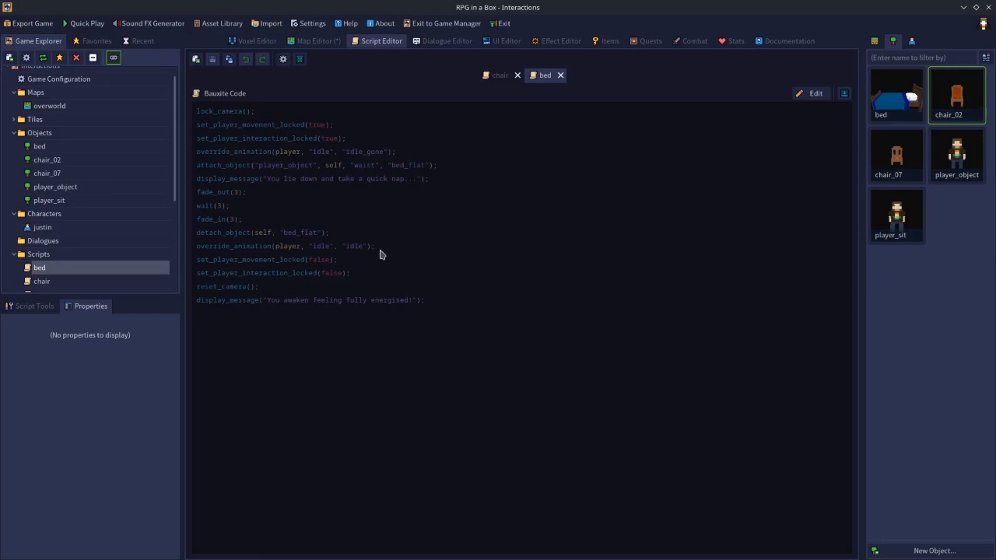
{"action": "left_click", "coordinate": [335, 44]}
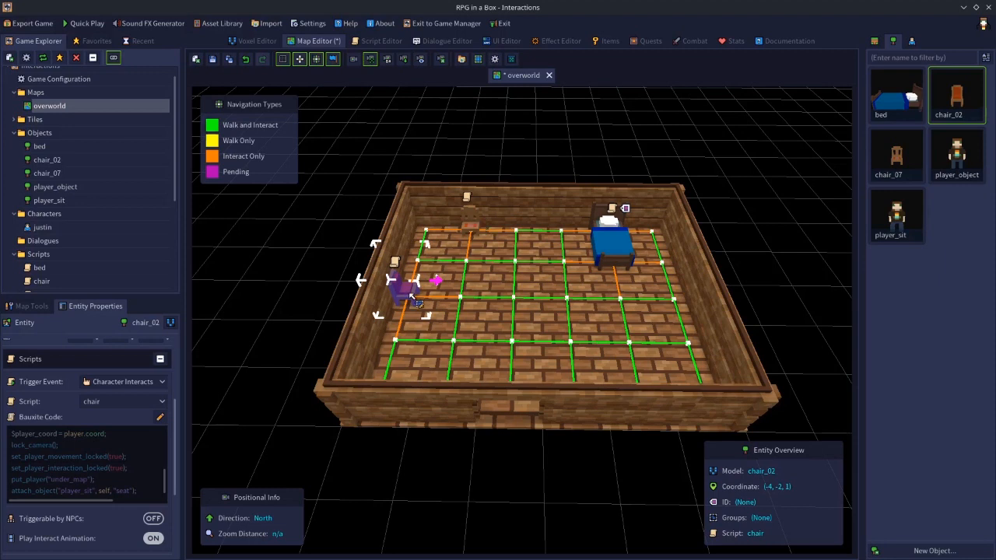
{"action": "double_click", "coordinate": [950, 110]}
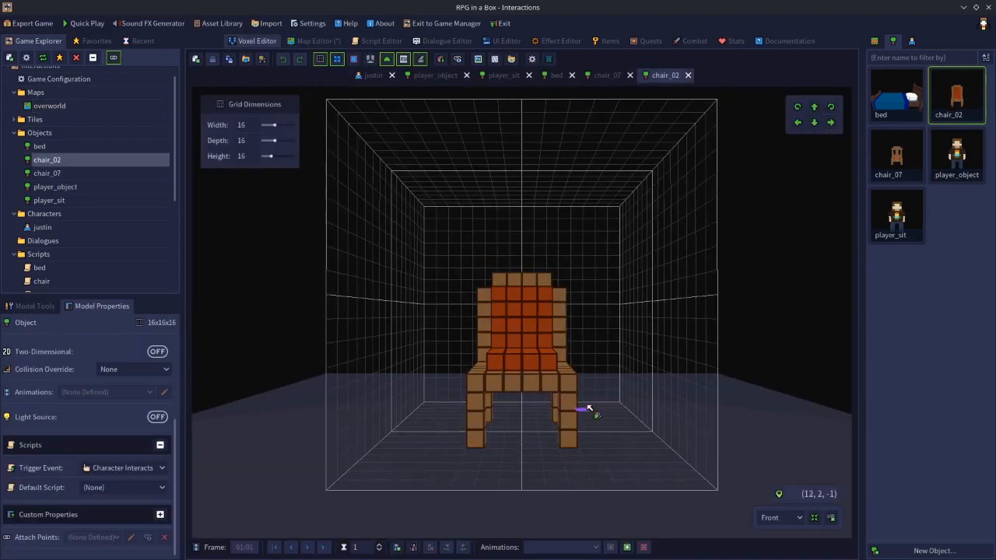
{"action": "middle_click_drag", "start_coordinate": [645, 371], "coordinate": [685, 394]}
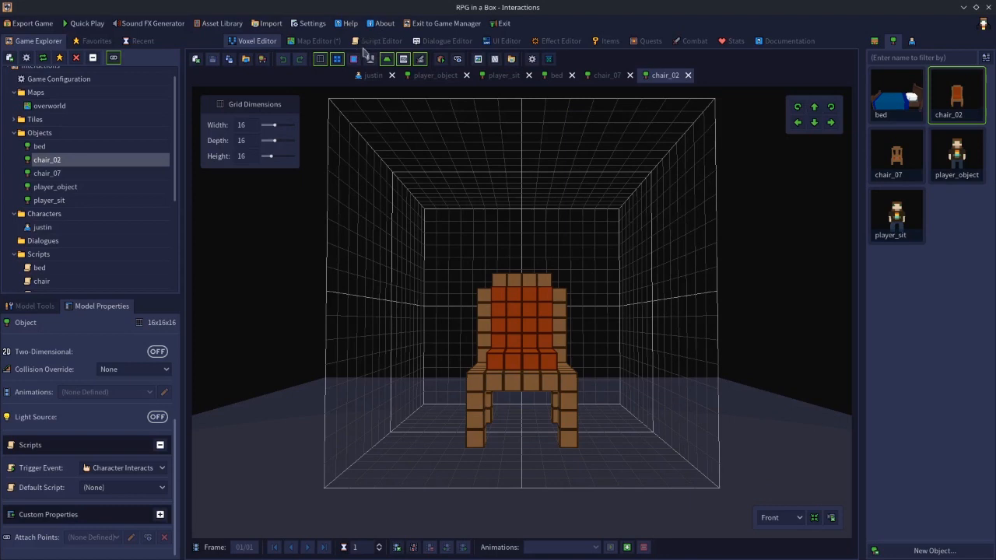
Step: Return to the overworld map and save it
{"action": "left_click", "coordinate": [337, 42]}
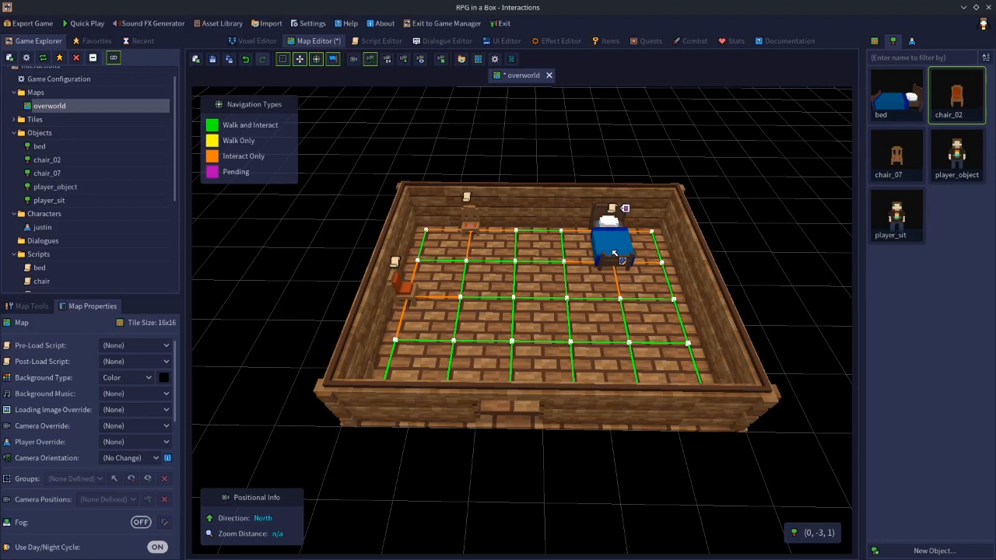
{"action": "key", "text": "ctrl+s"}
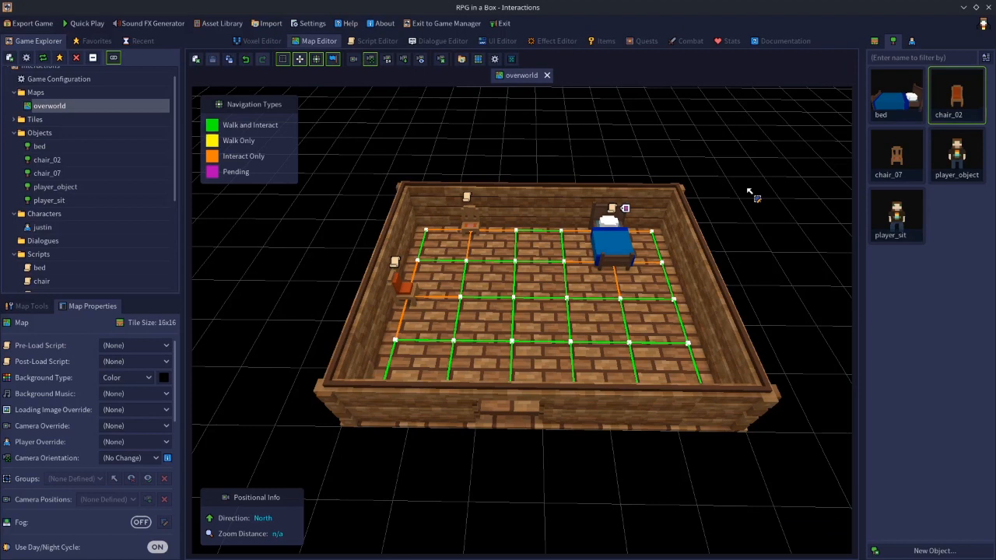